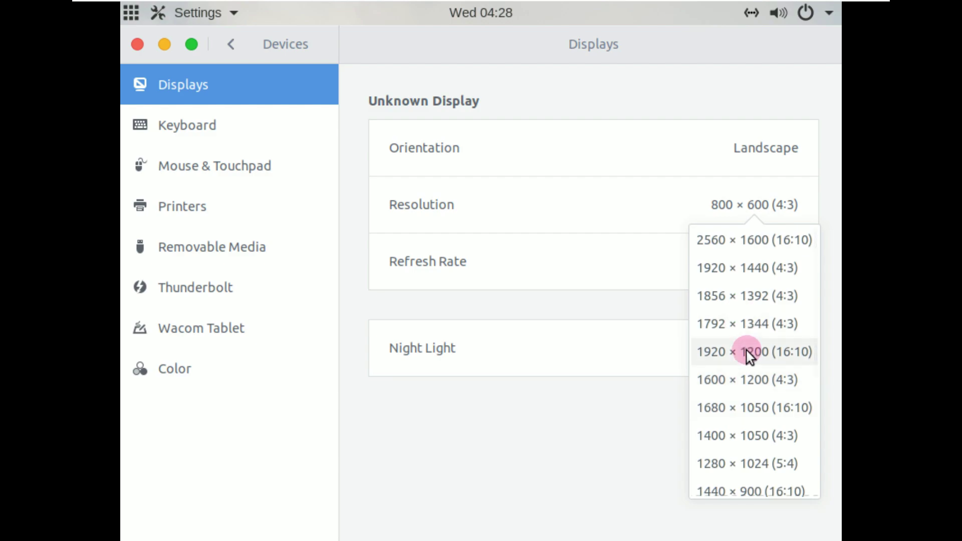
Set the display resolution to 1360 × 768 (16:9), apply it and keep the changes
{"action": "scroll", "coordinate": [747, 351], "scroll_direction": "down", "scroll_amount": 2}
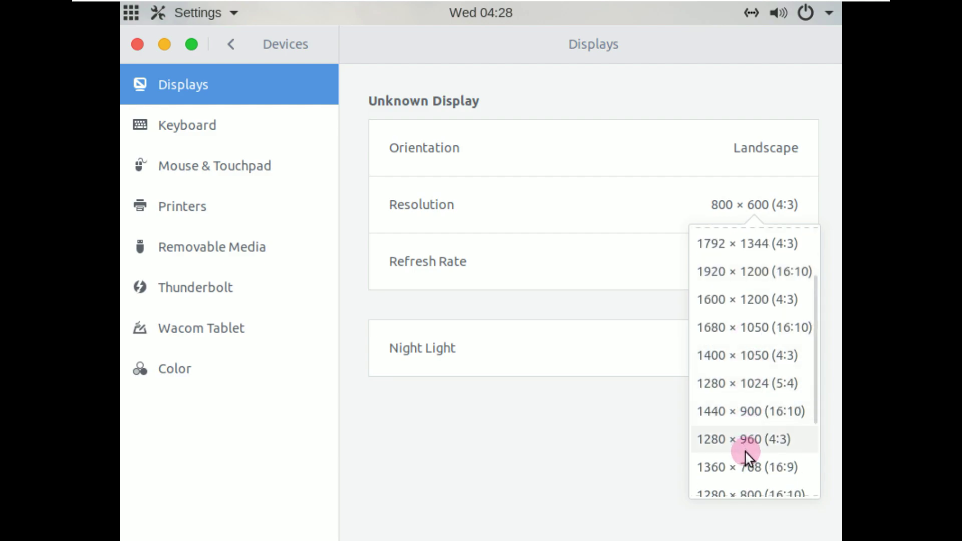
{"action": "left_click", "coordinate": [746, 463]}
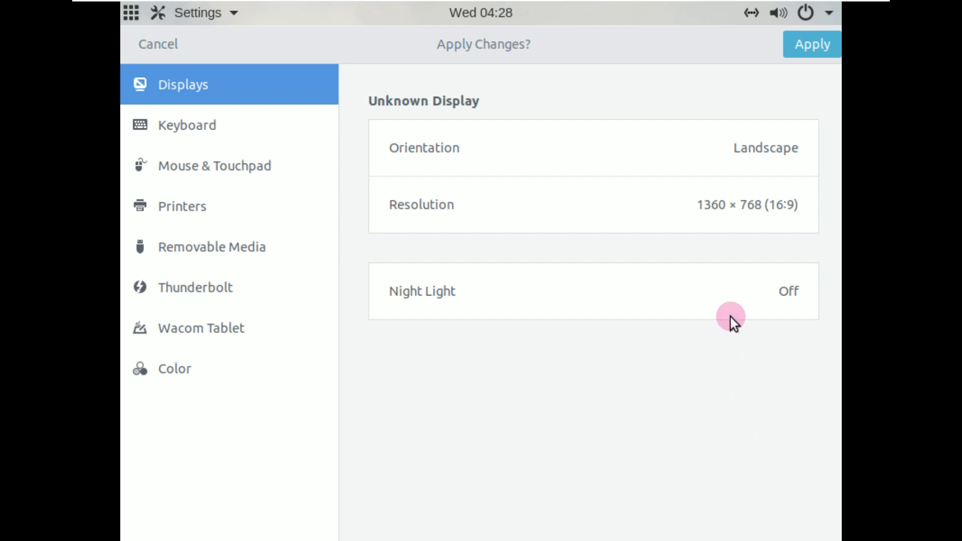
{"action": "left_click", "coordinate": [794, 51]}
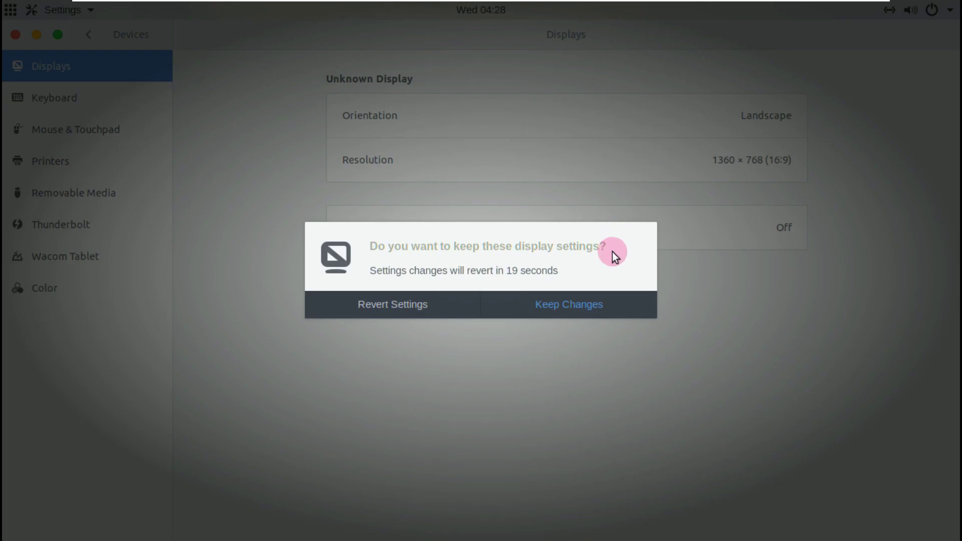
{"action": "left_click", "coordinate": [595, 301]}
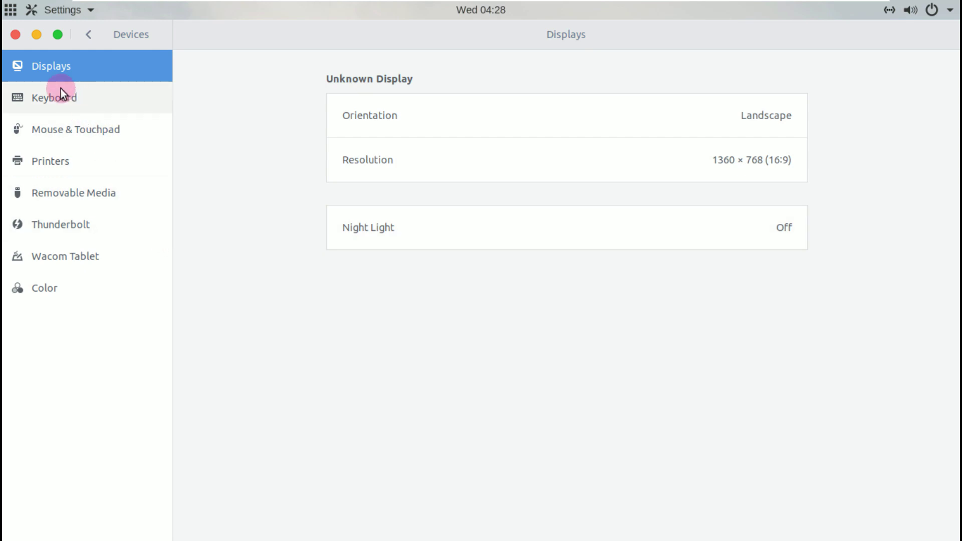
Review the system's About information, Date & Time, Users and Default Applications under Details
{"action": "left_click", "coordinate": [82, 40]}
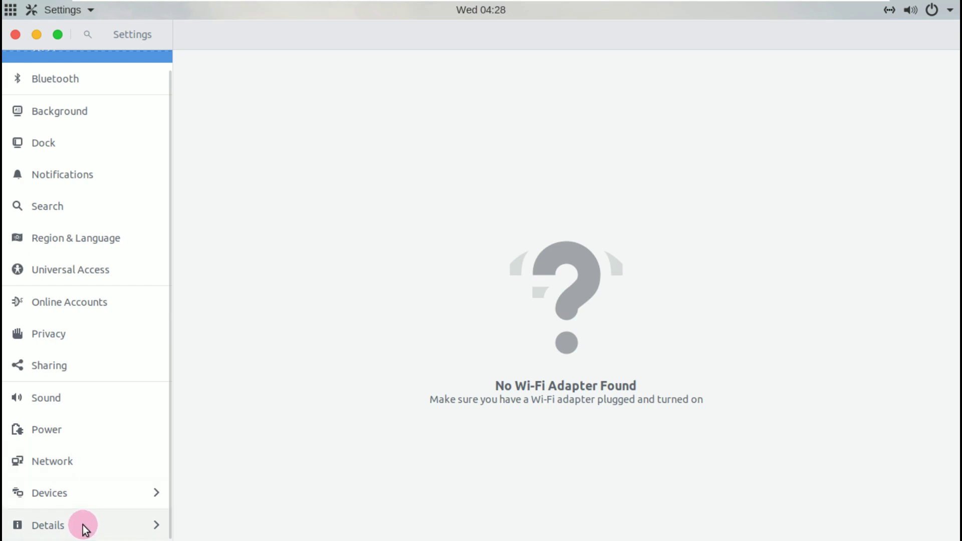
{"action": "left_click", "coordinate": [87, 521]}
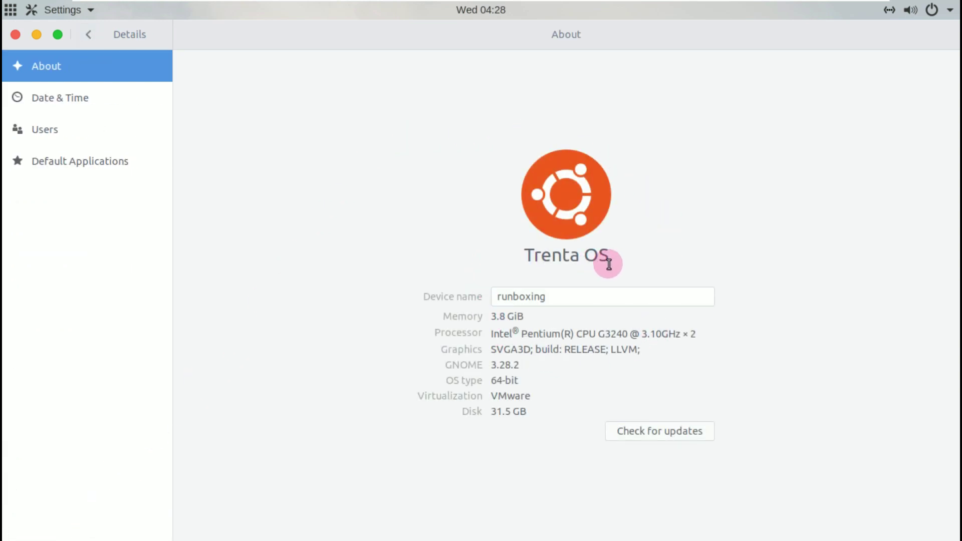
{"action": "left_click_drag", "start_coordinate": [609, 258], "coordinate": [476, 257]}
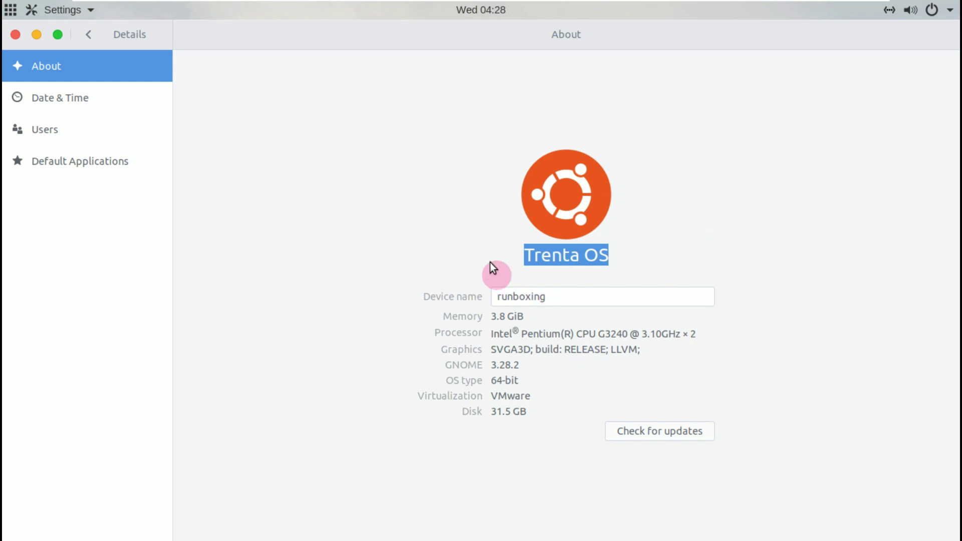
{"action": "left_click", "coordinate": [145, 105]}
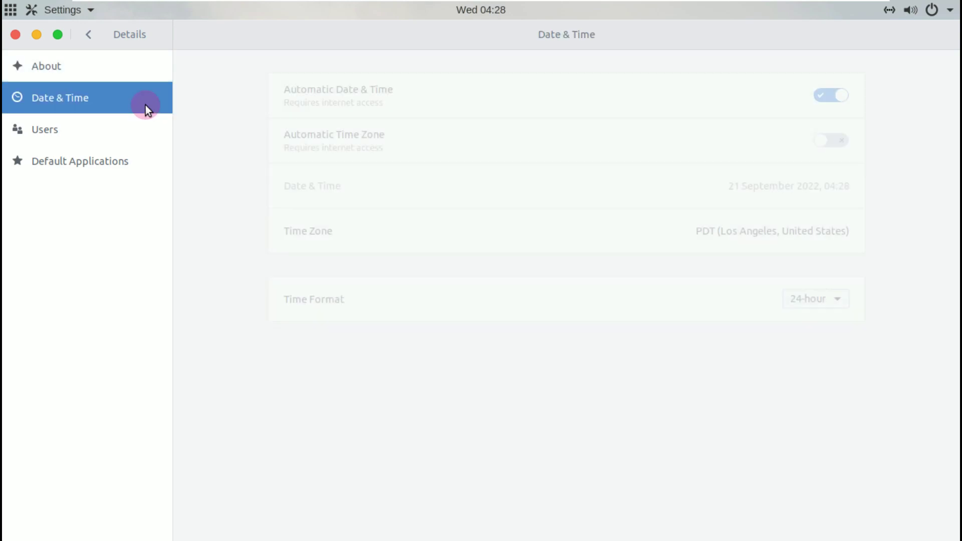
{"action": "left_click", "coordinate": [115, 132]}
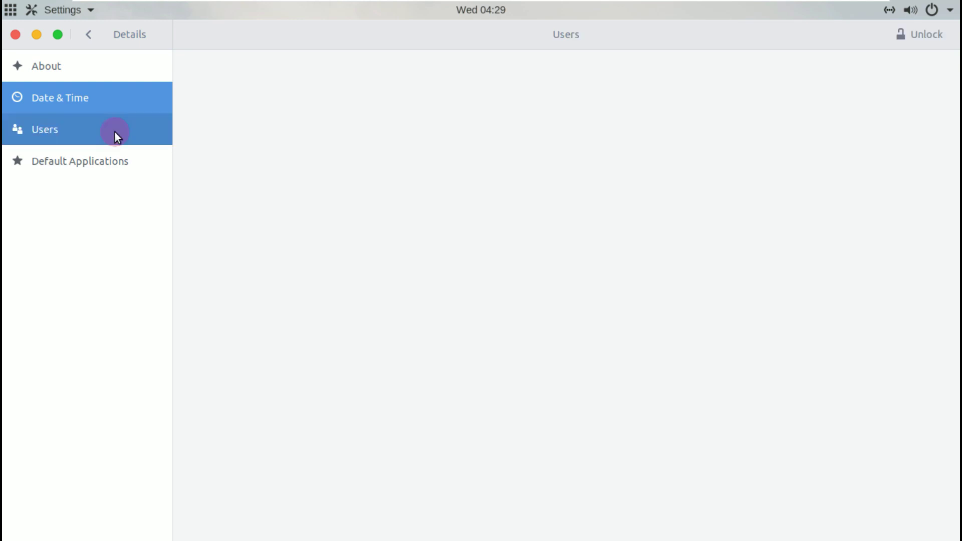
{"action": "left_click", "coordinate": [114, 168]}
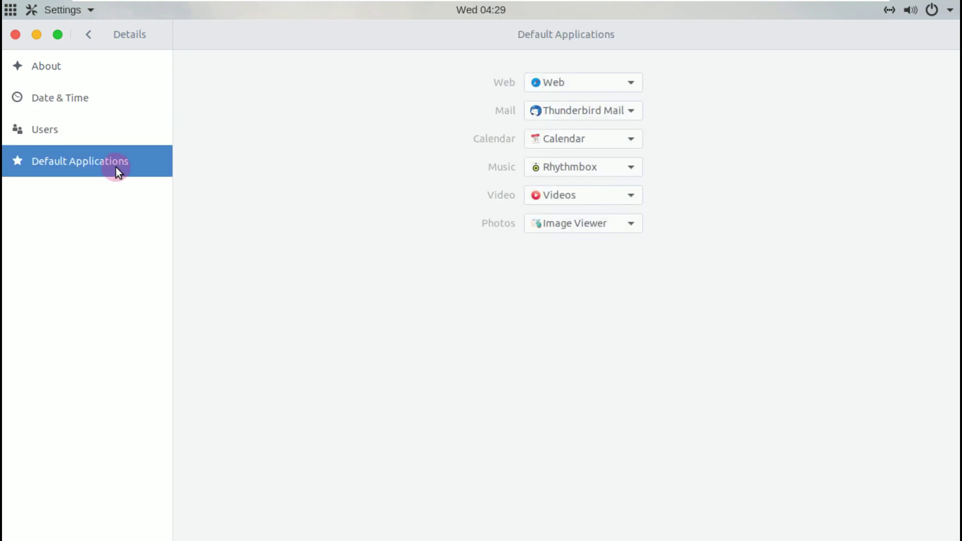
Return to the main settings, view Bluetooth, and browse the wallpapers offered for the desktop background
{"action": "left_click", "coordinate": [90, 44]}
{"action": "left_click", "coordinate": [77, 98]}
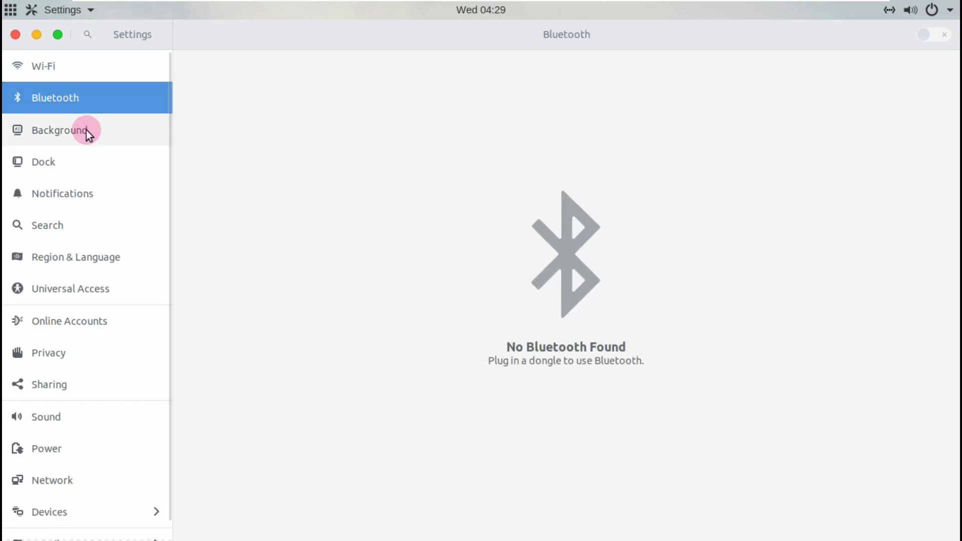
{"action": "key", "text": "Down"}
{"action": "left_click", "coordinate": [401, 296]}
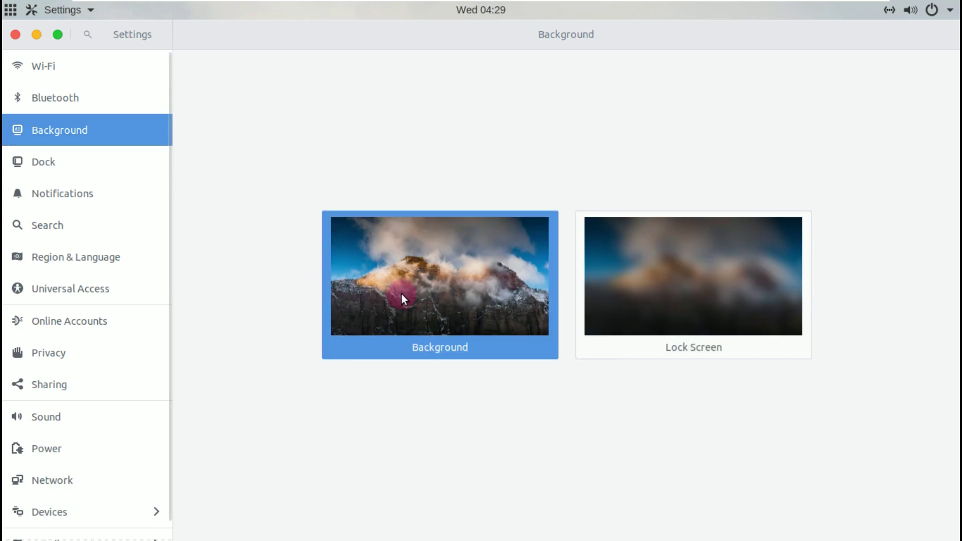
{"action": "left_click", "coordinate": [402, 293]}
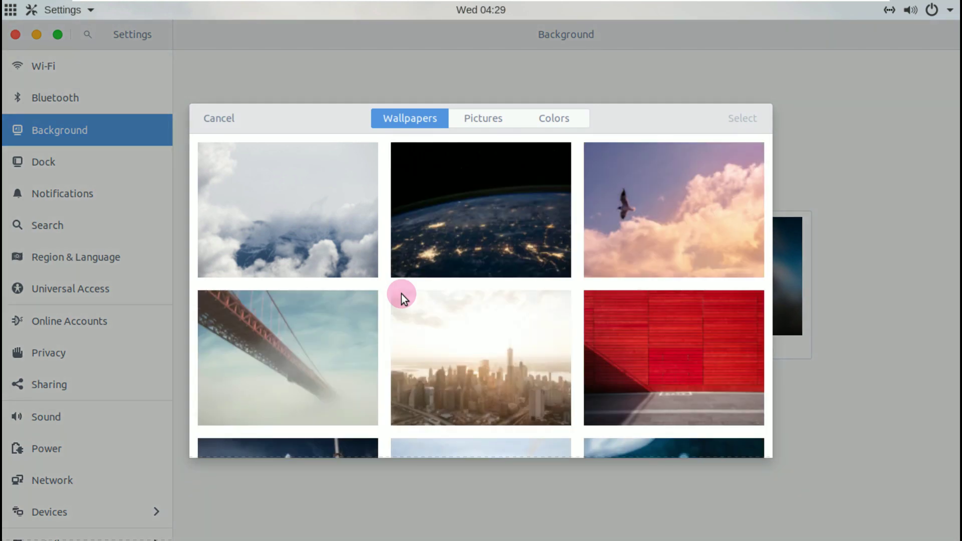
{"action": "scroll", "coordinate": [542, 284], "scroll_direction": "down", "scroll_amount": 3}
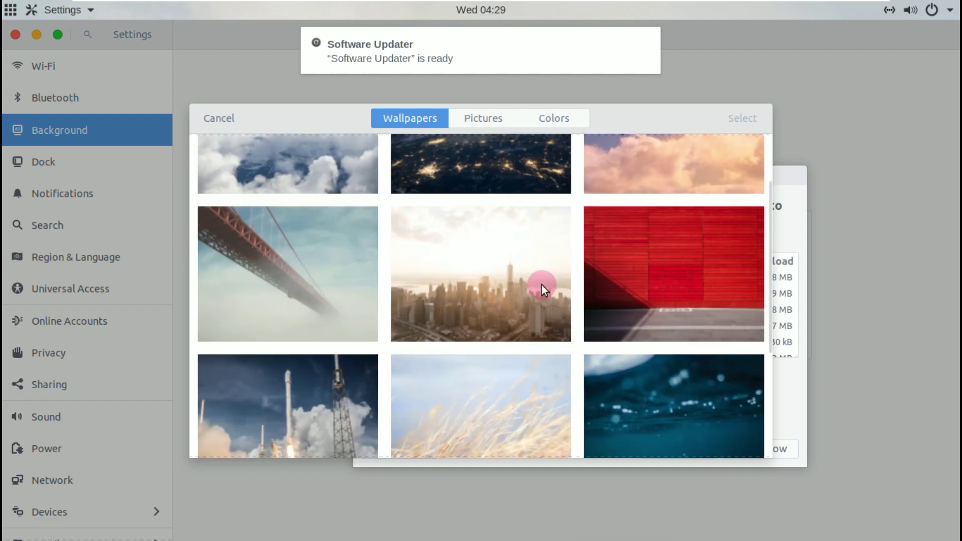
{"action": "scroll", "coordinate": [558, 281], "scroll_direction": "down", "scroll_amount": 5}
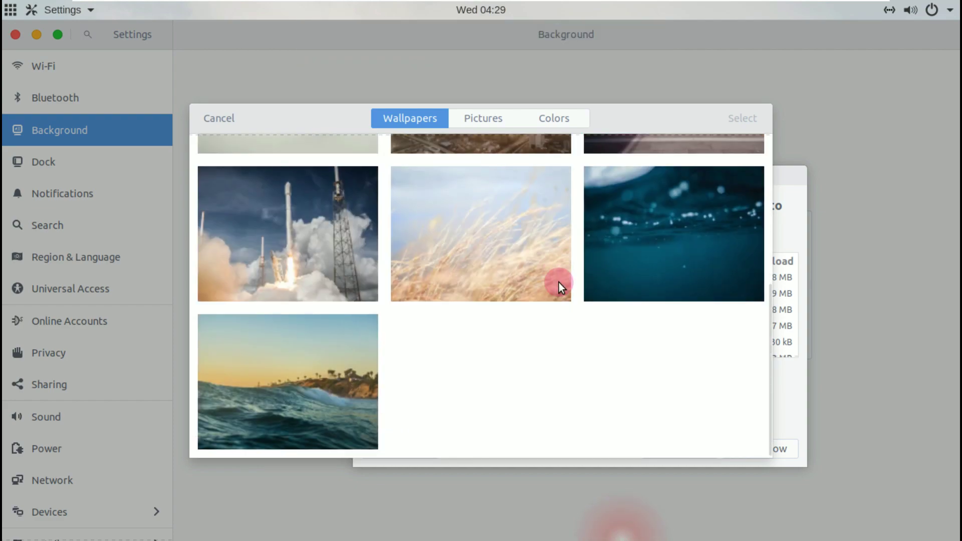
{"action": "scroll", "coordinate": [558, 282], "scroll_direction": "up", "scroll_amount": 8}
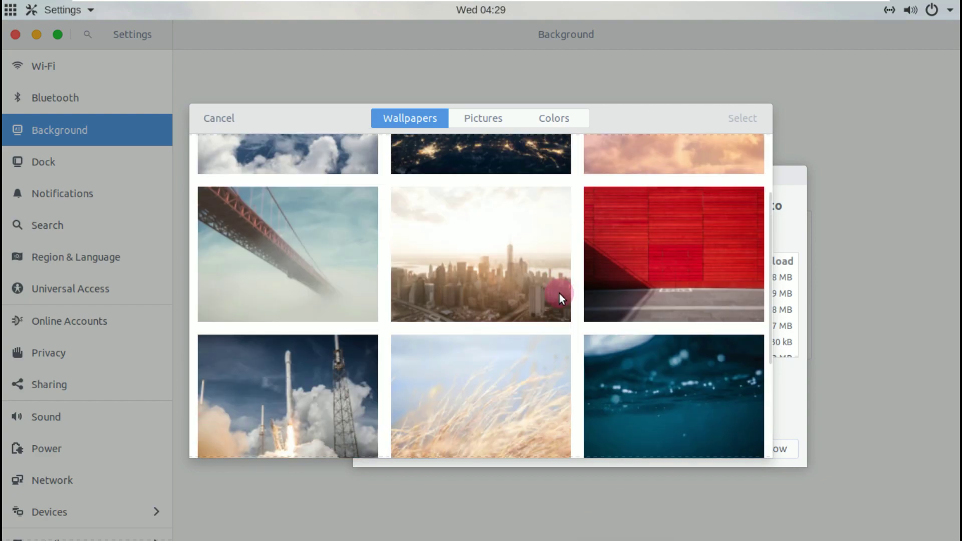
{"action": "scroll", "coordinate": [600, 328], "scroll_direction": "up", "scroll_amount": 1}
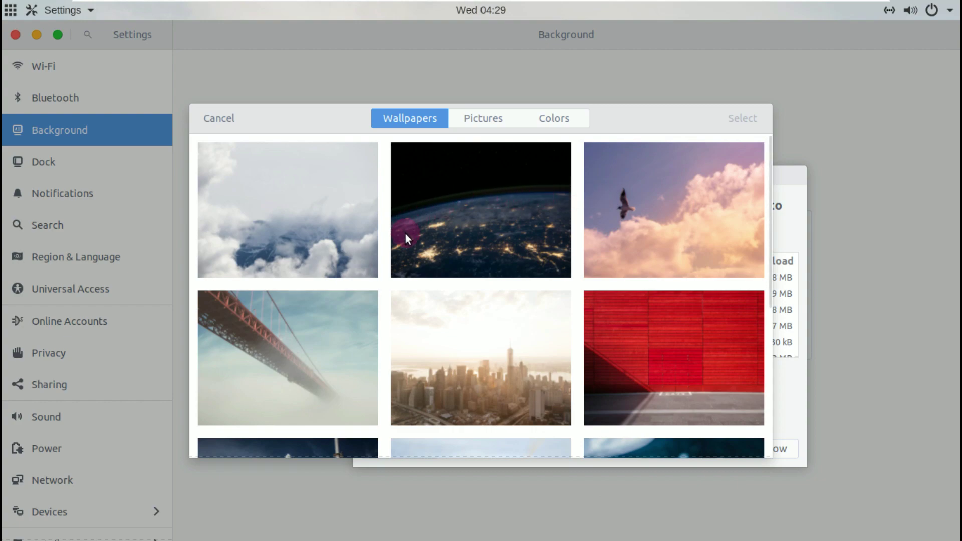
Look through the picture and color sources, and set the red bridge in fog wallpaper as the desktop background
{"action": "left_click", "coordinate": [280, 339]}
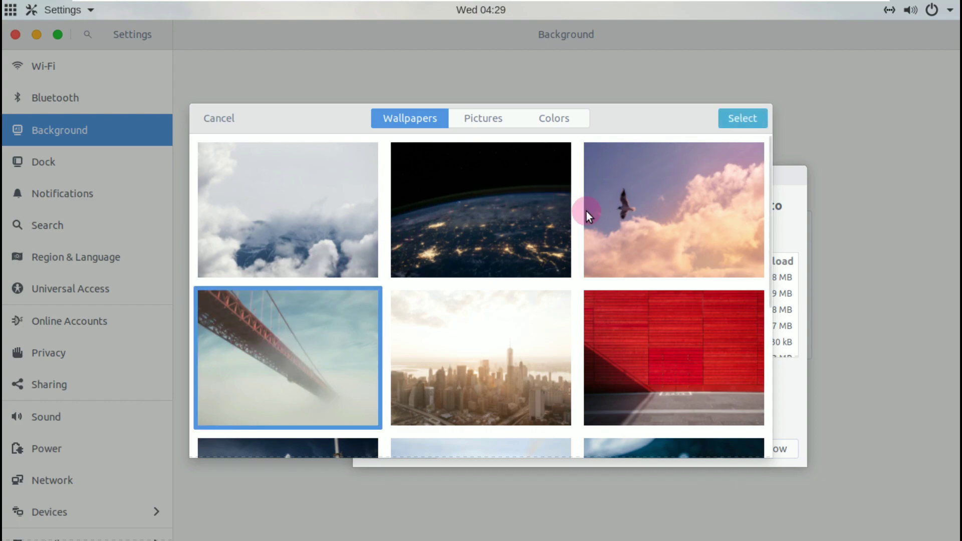
{"action": "left_click", "coordinate": [488, 118]}
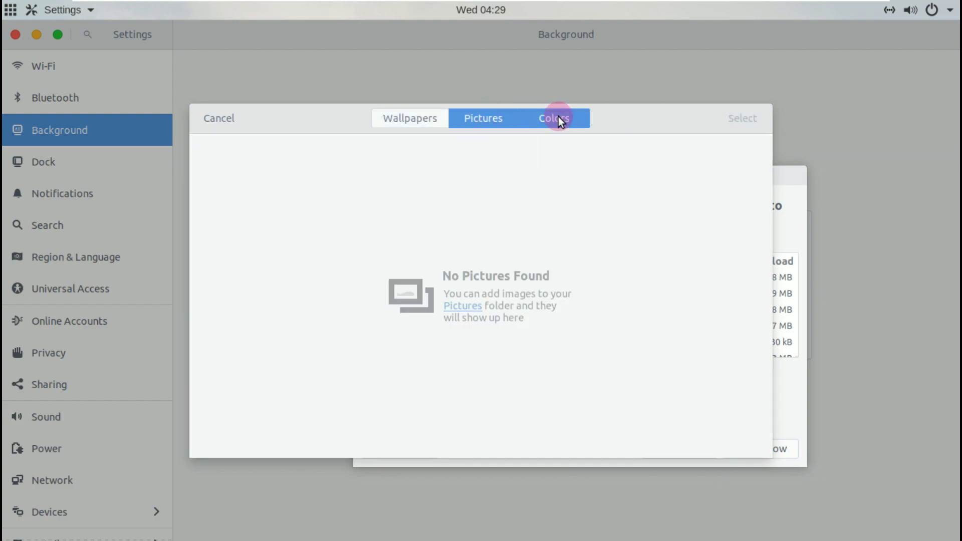
{"action": "left_click", "coordinate": [558, 118]}
{"action": "left_click", "coordinate": [428, 120]}
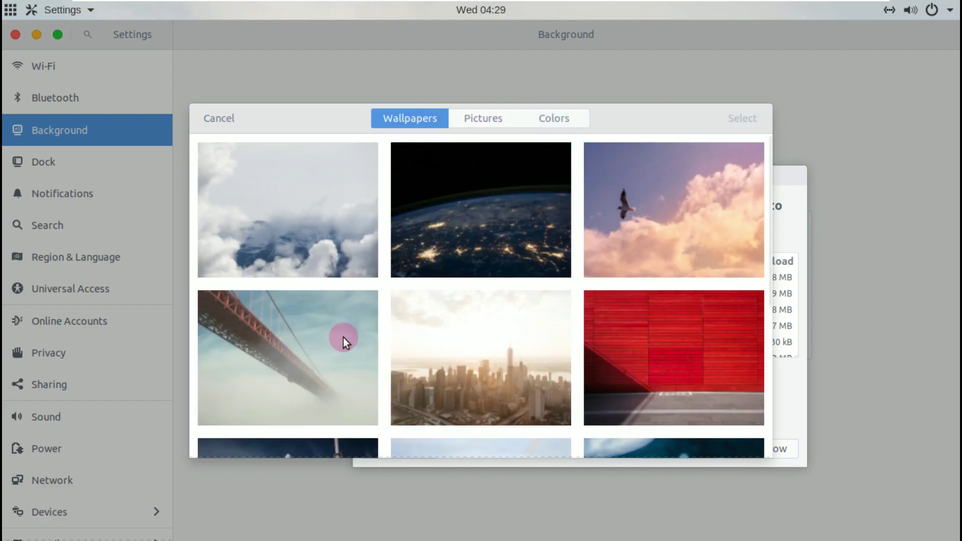
{"action": "left_click", "coordinate": [367, 325]}
{"action": "left_click", "coordinate": [730, 120]}
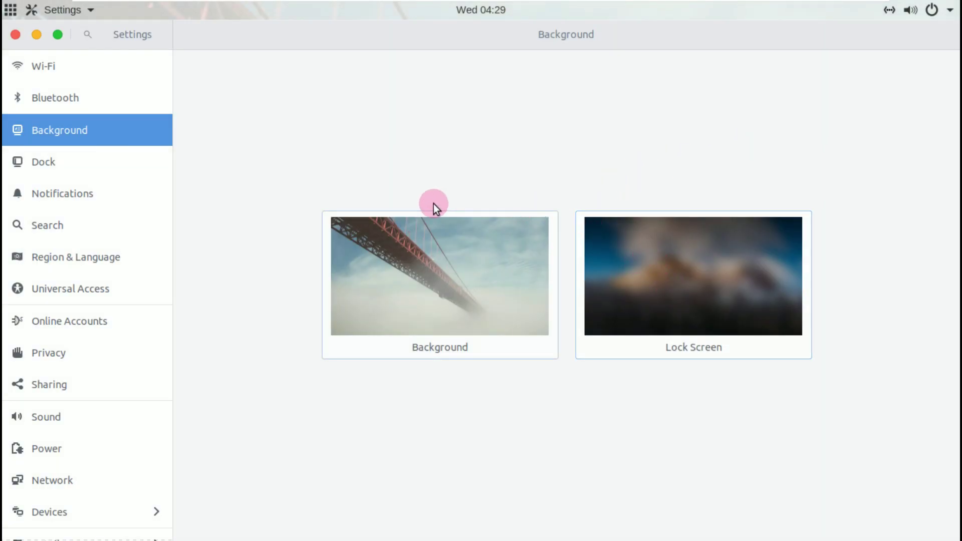
View the Dock and Power settings, and close the Settings window
{"action": "left_click", "coordinate": [136, 172]}
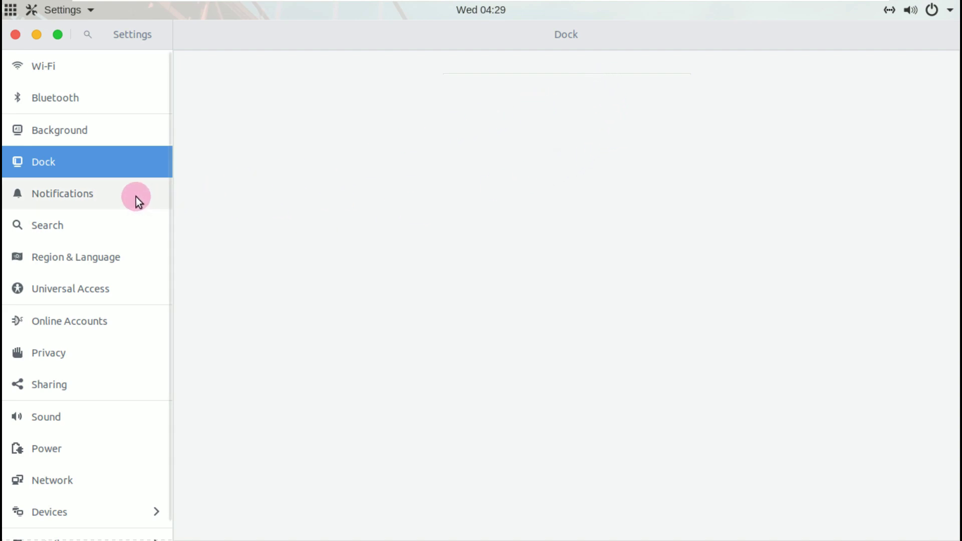
{"action": "scroll", "coordinate": [137, 197], "scroll_direction": "down", "scroll_amount": 1}
{"action": "left_click", "coordinate": [120, 426]}
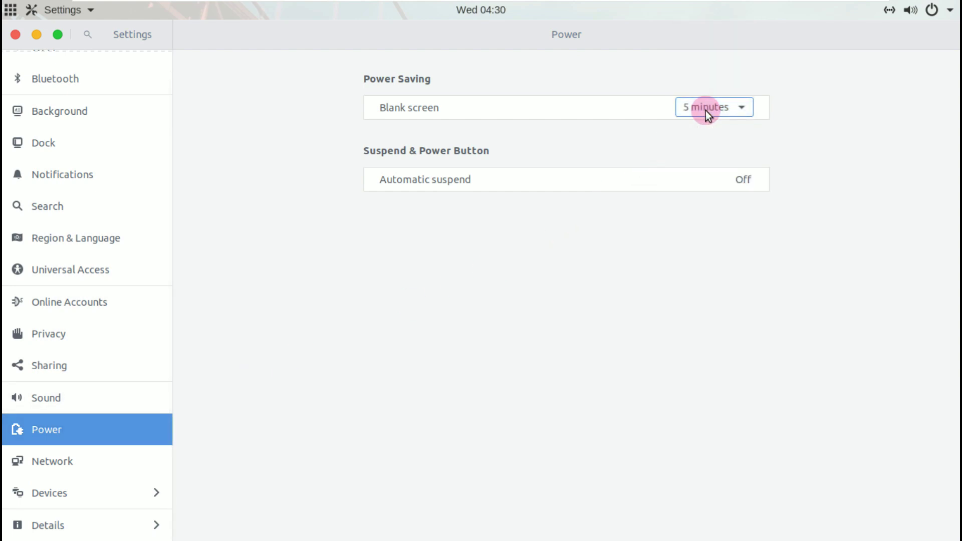
{"action": "left_click", "coordinate": [16, 35]}
Move the Software Updater window, expand its technical description, look through the offered updates and close it without installing
{"action": "left_click_drag", "start_coordinate": [528, 167], "coordinate": [400, 82]}
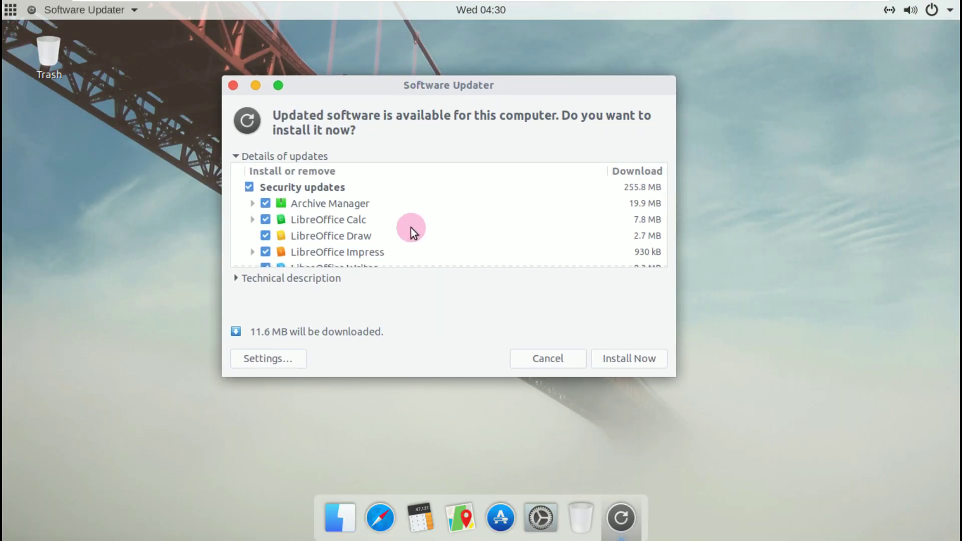
{"action": "left_click", "coordinate": [305, 280]}
{"action": "scroll", "coordinate": [468, 187], "scroll_direction": "down", "scroll_amount": 10}
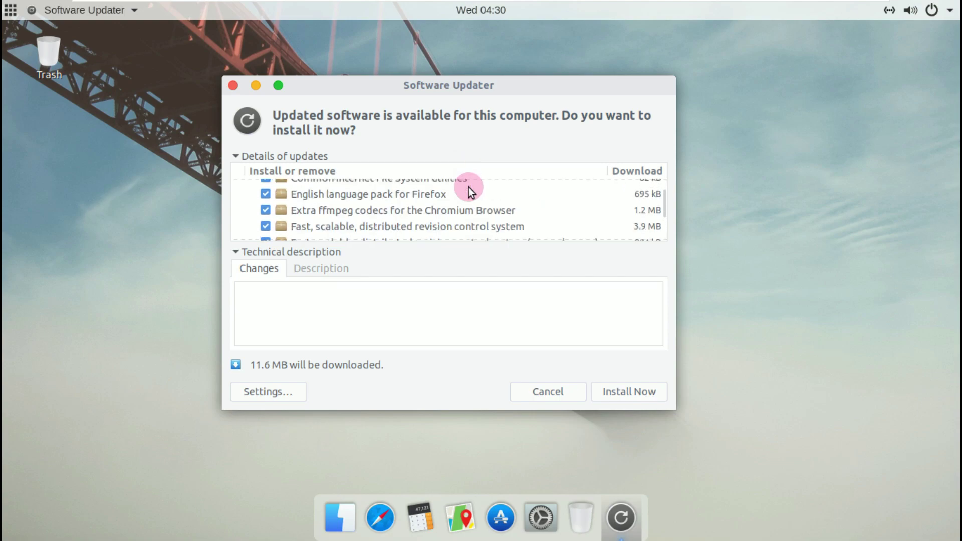
{"action": "left_click", "coordinate": [233, 85]}
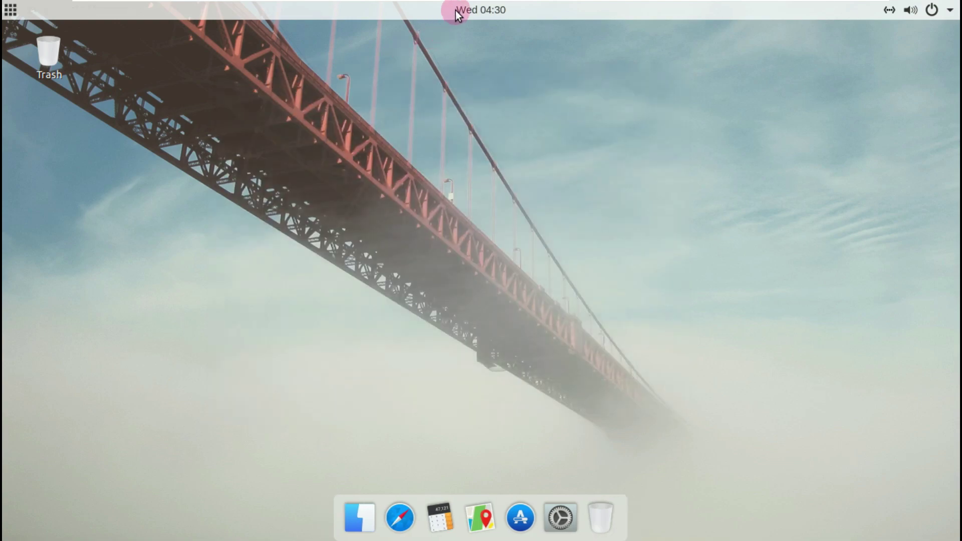
Check the calendar and notifications, and view the wired connection options in the system menu
{"action": "left_click", "coordinate": [455, 10]}
{"action": "left_click", "coordinate": [455, 11]}
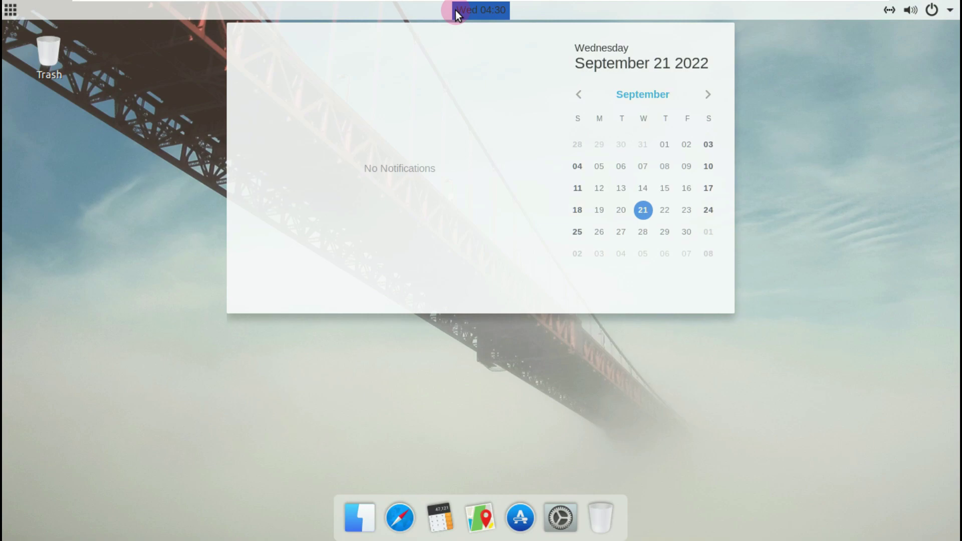
{"action": "left_click", "coordinate": [886, 12]}
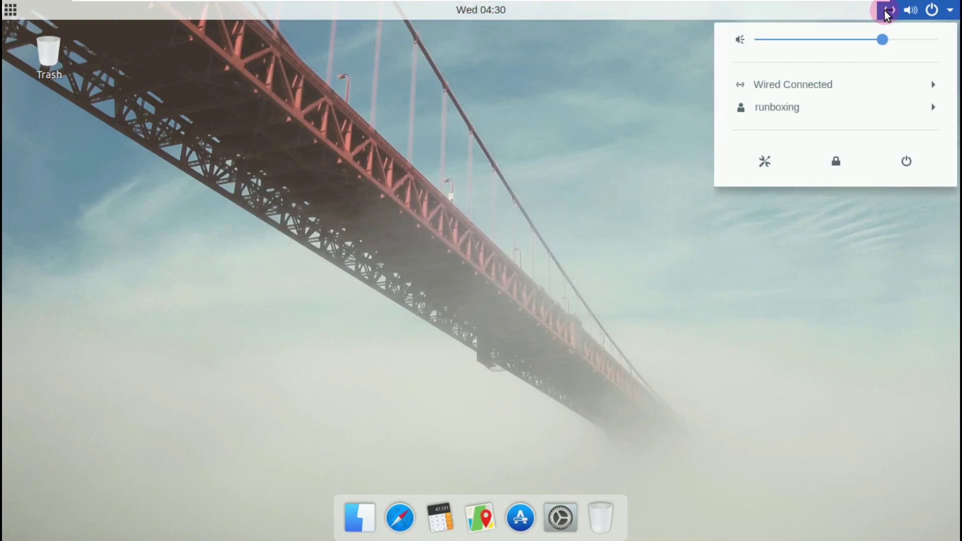
{"action": "left_click", "coordinate": [931, 109]}
{"action": "left_click", "coordinate": [929, 88]}
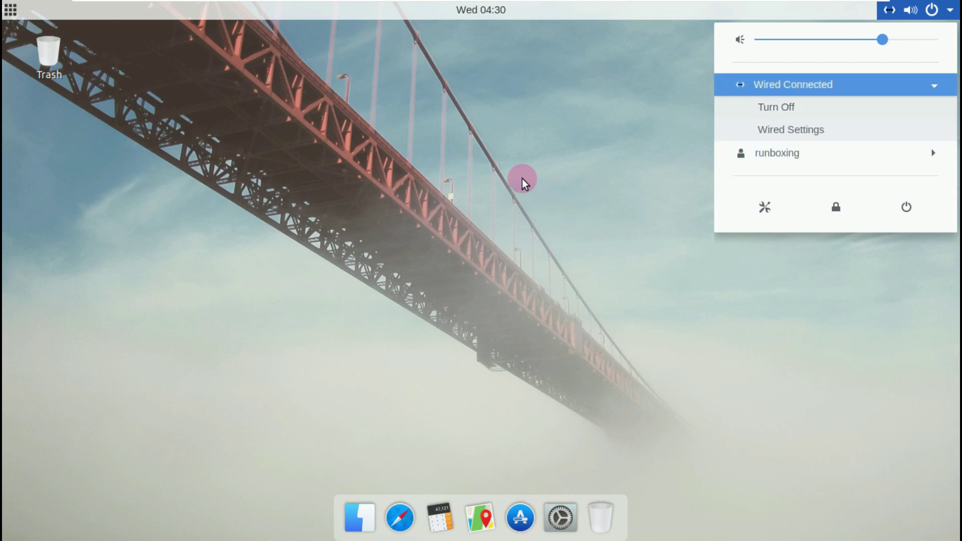
{"action": "left_click", "coordinate": [478, 181]}
Open the Files file manager, view its sorting and display options, and check the home folder's basic properties
{"action": "left_click", "coordinate": [341, 503]}
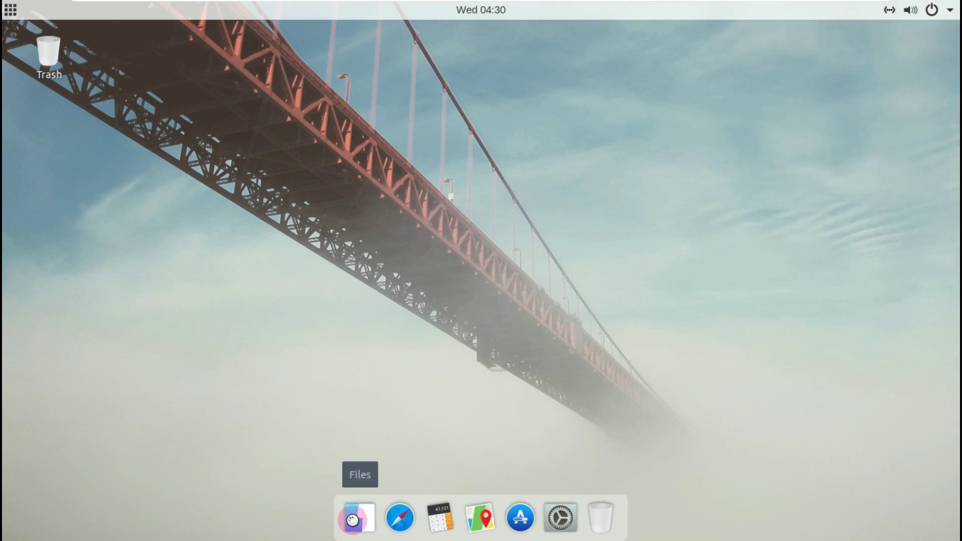
{"action": "left_click", "coordinate": [339, 365]}
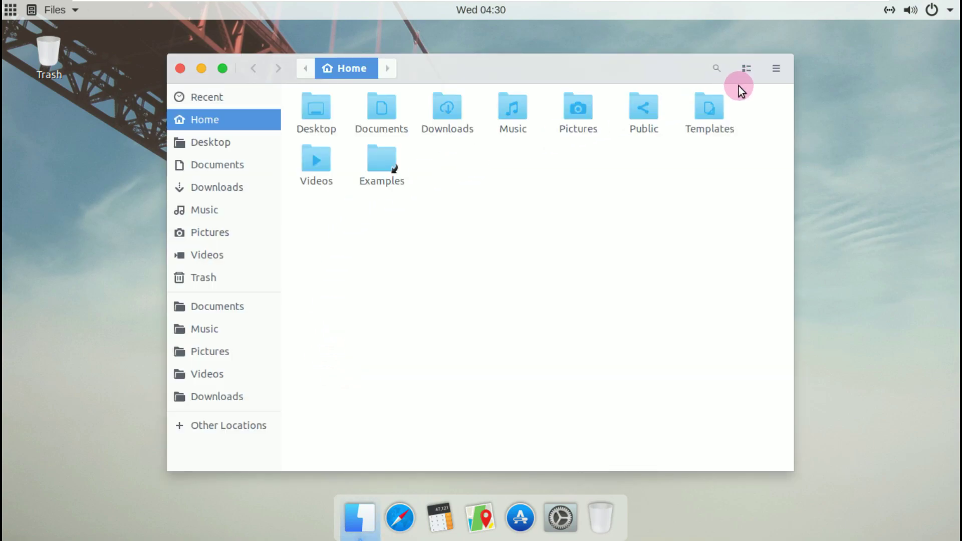
{"action": "left_click", "coordinate": [773, 72]}
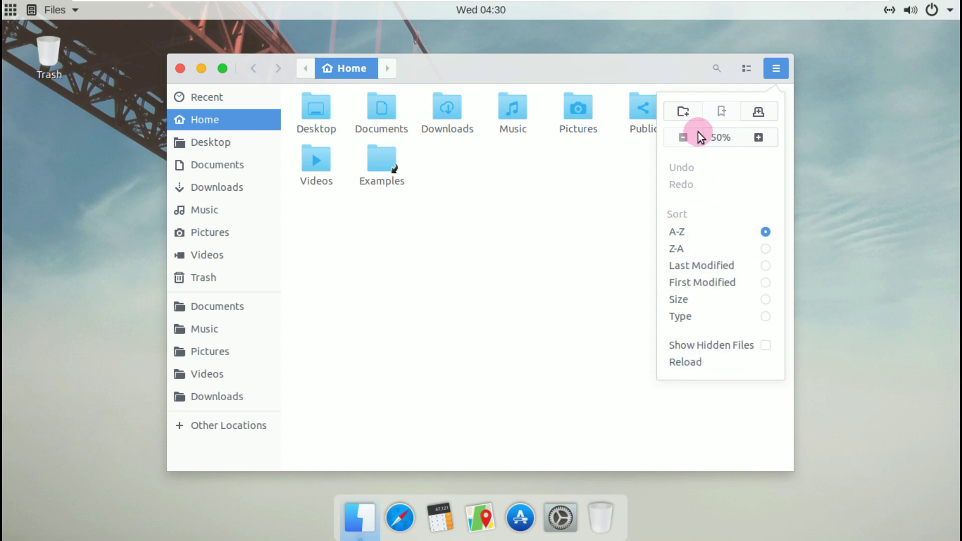
{"action": "right_click", "coordinate": [504, 244]}
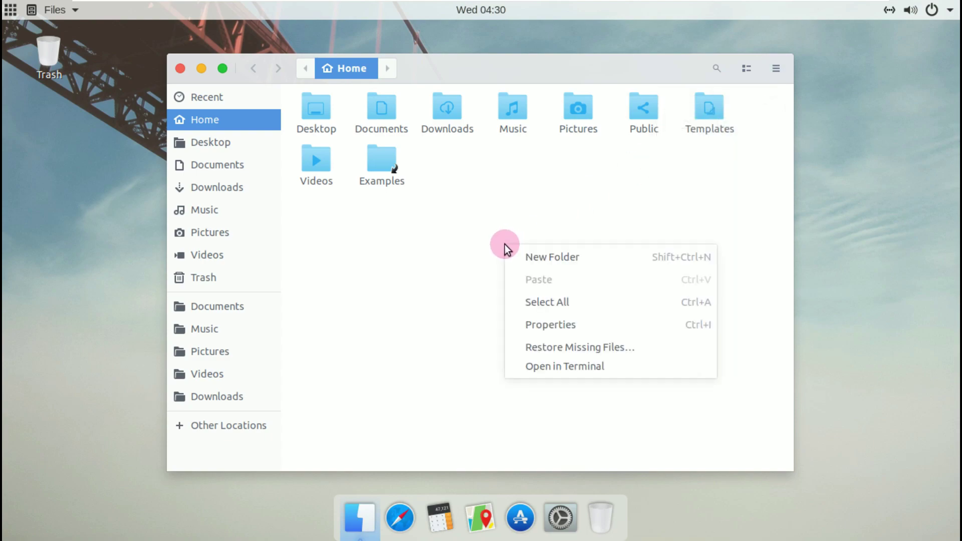
{"action": "left_click", "coordinate": [526, 325]}
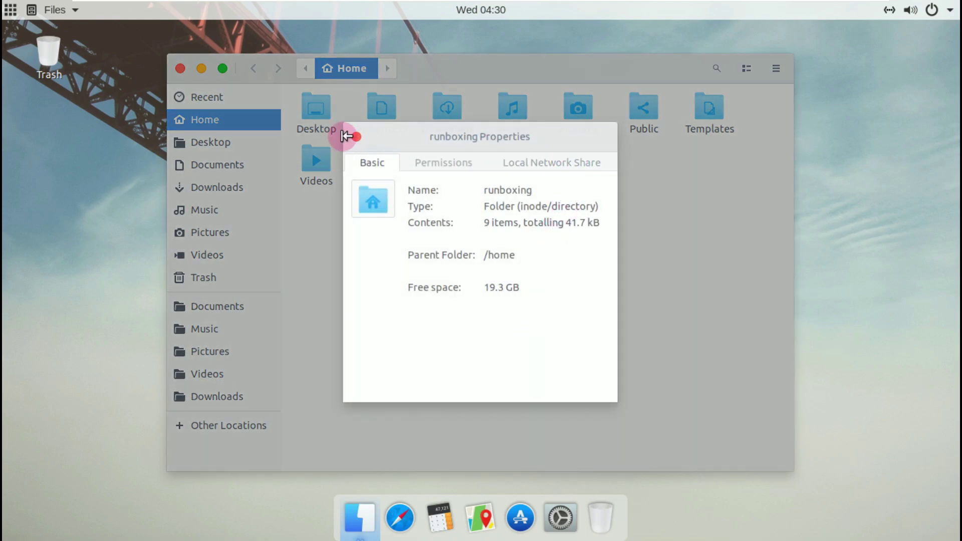
{"action": "left_click", "coordinate": [356, 137]}
Review the file manager's options once more without changing them, and close the Files window
{"action": "left_click", "coordinate": [775, 69]}
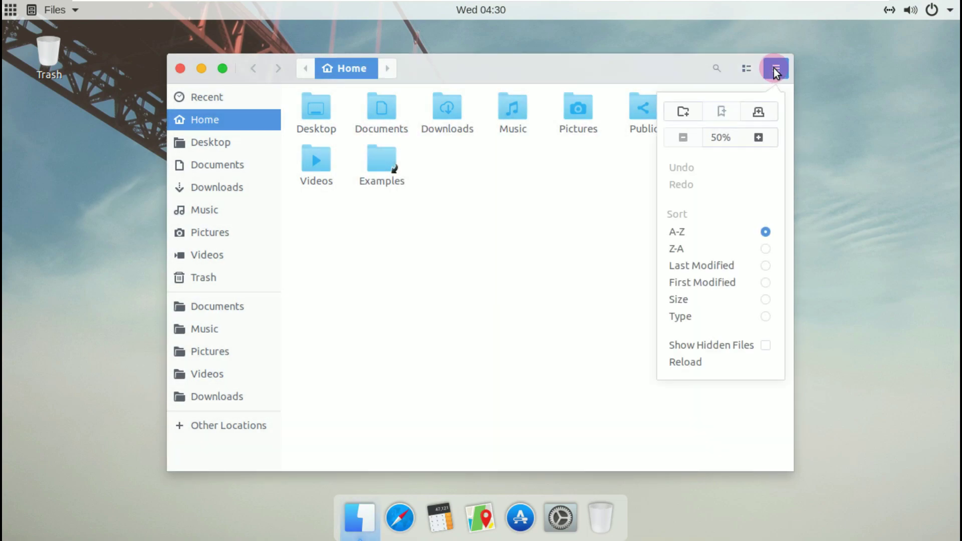
{"action": "left_click", "coordinate": [565, 341]}
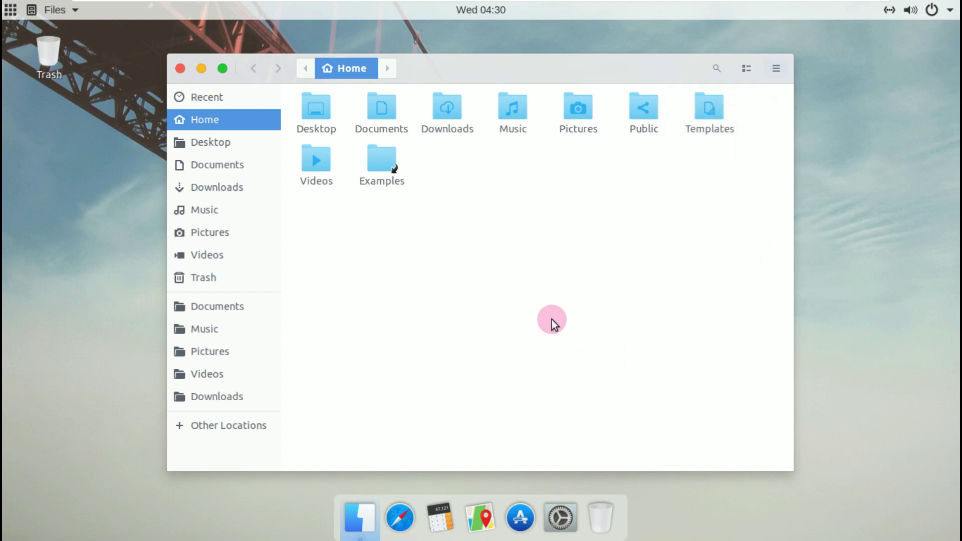
{"action": "left_click", "coordinate": [180, 65]}
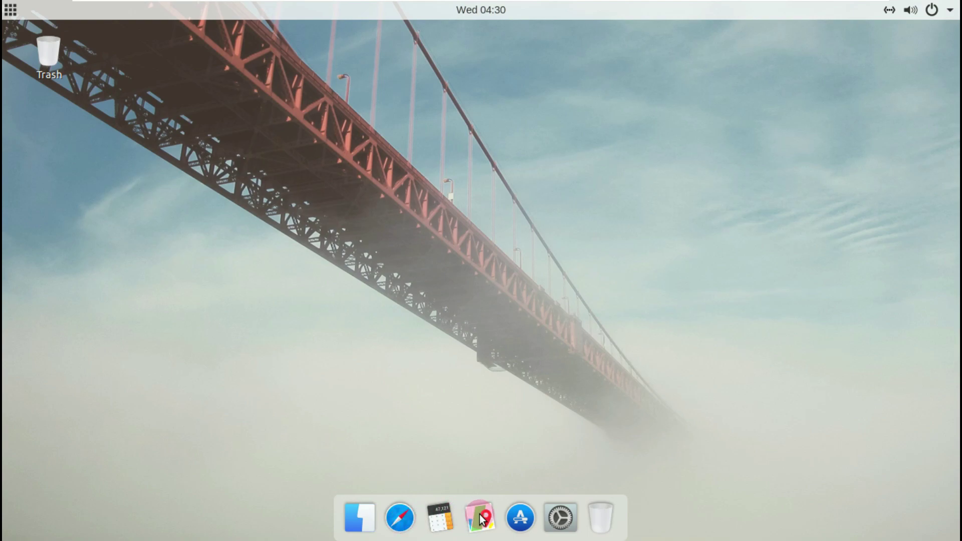
View the desktop's context menu options and dismiss them without choosing any
{"action": "left_click", "coordinate": [538, 510]}
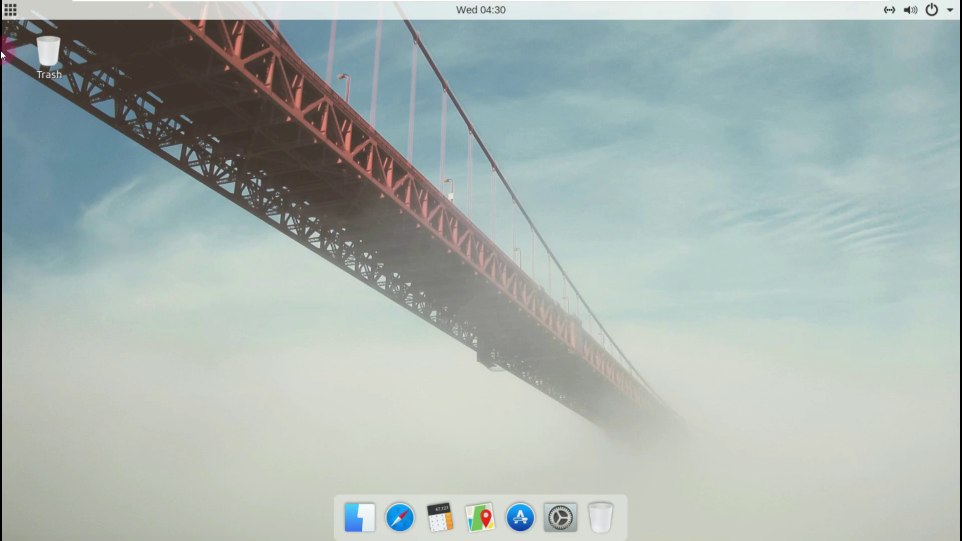
{"action": "right_click", "coordinate": [181, 156]}
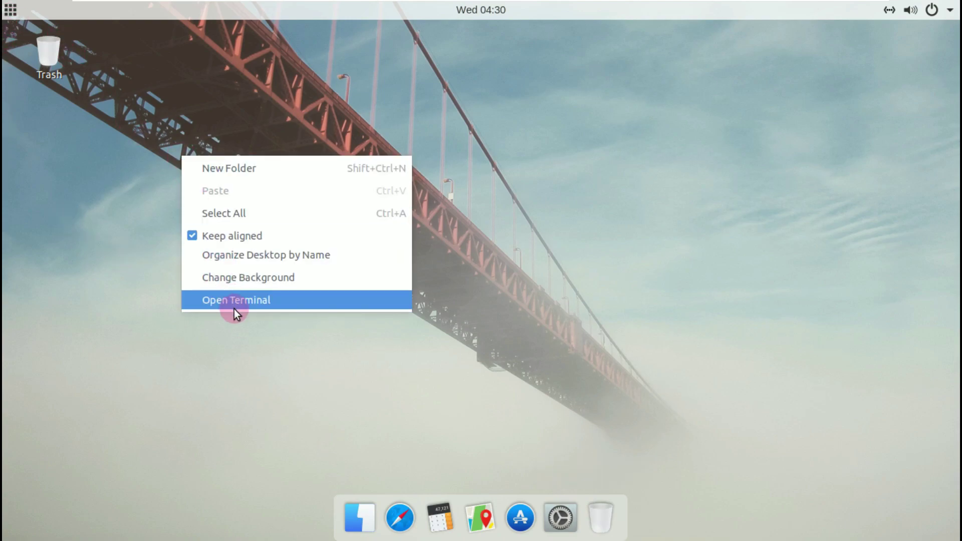
{"action": "left_click", "coordinate": [128, 131]}
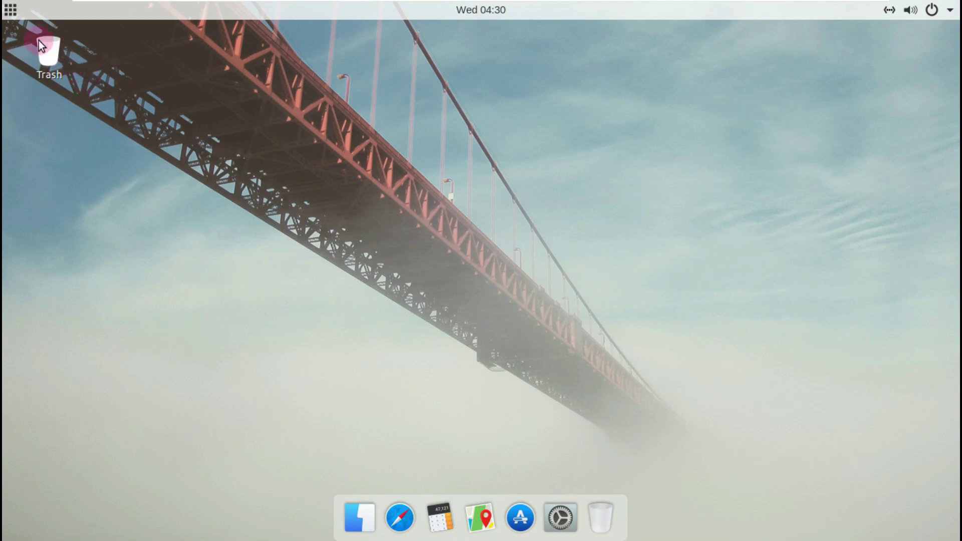
Browse all installed applications through to the Utilities folder, and launch System Monitor from it
{"action": "left_click", "coordinate": [14, 14]}
{"action": "left_click", "coordinate": [16, 11]}
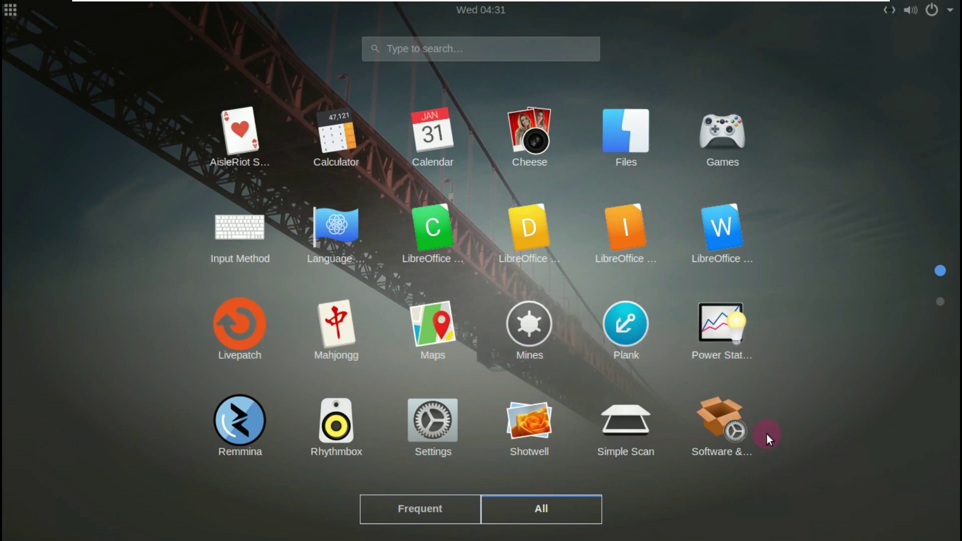
{"action": "scroll", "coordinate": [766, 434], "scroll_direction": "down", "scroll_amount": 1}
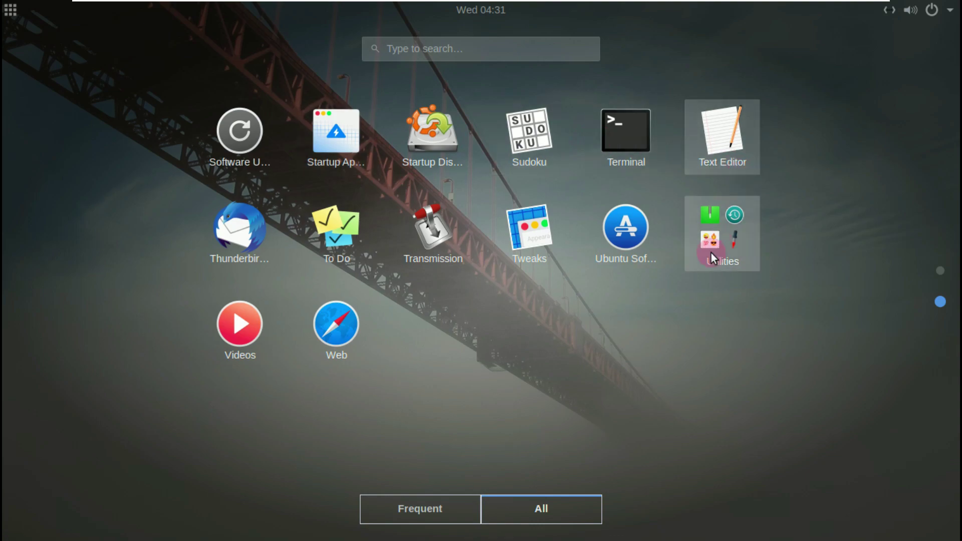
{"action": "left_click", "coordinate": [718, 214]}
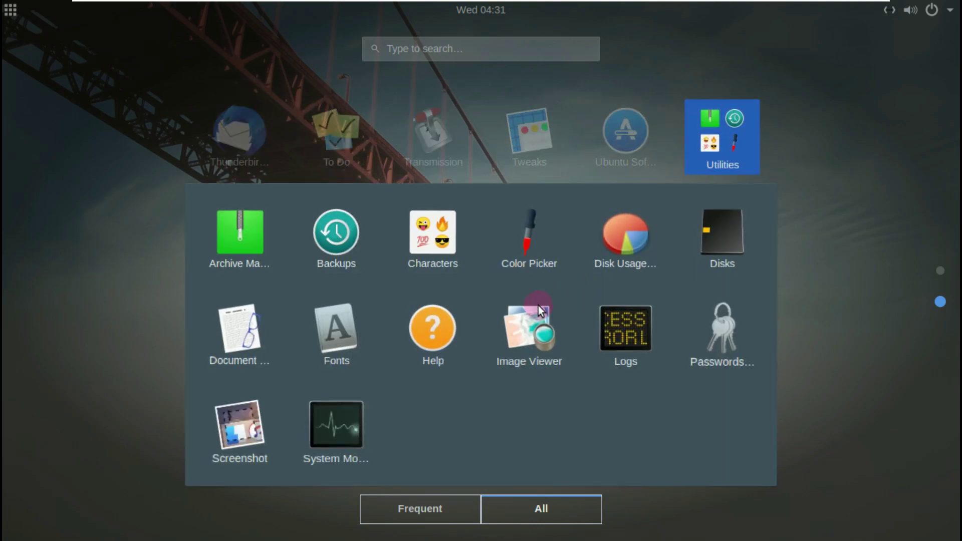
{"action": "left_click", "coordinate": [320, 418]}
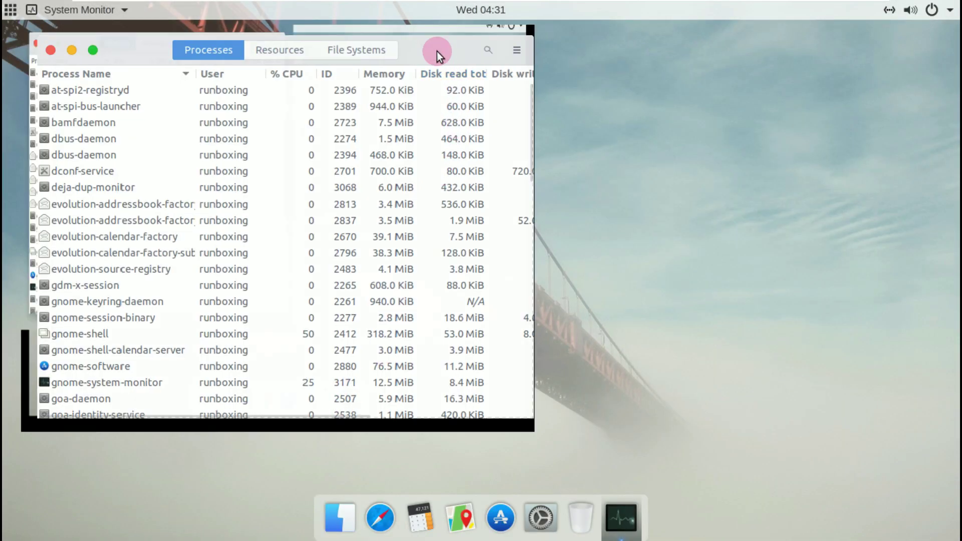
Maximize the System Monitor window, view its window and process filter options, and look through the whole process list
{"action": "double_click", "coordinate": [437, 52]}
{"action": "right_click", "coordinate": [944, 32]}
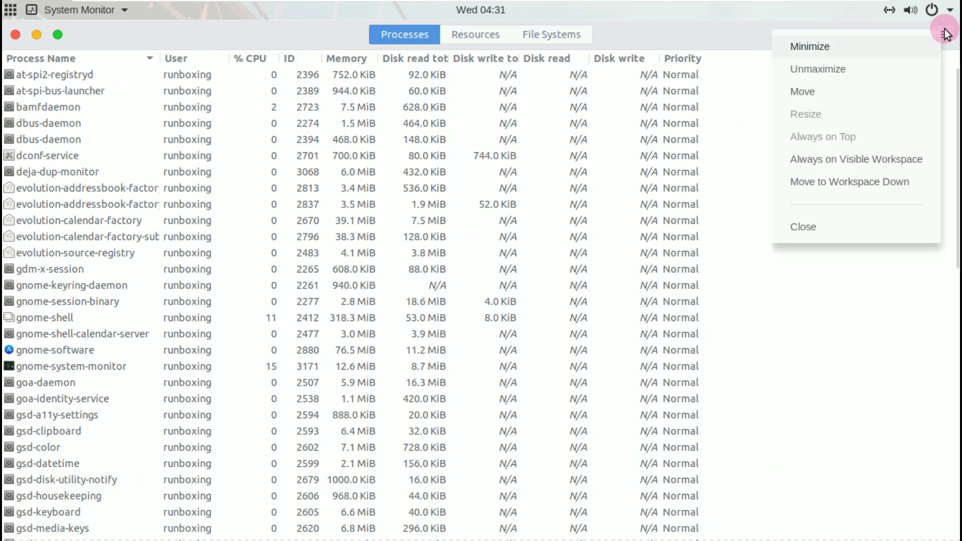
{"action": "left_click", "coordinate": [867, 272]}
{"action": "left_click", "coordinate": [942, 34]}
{"action": "left_click", "coordinate": [817, 230]}
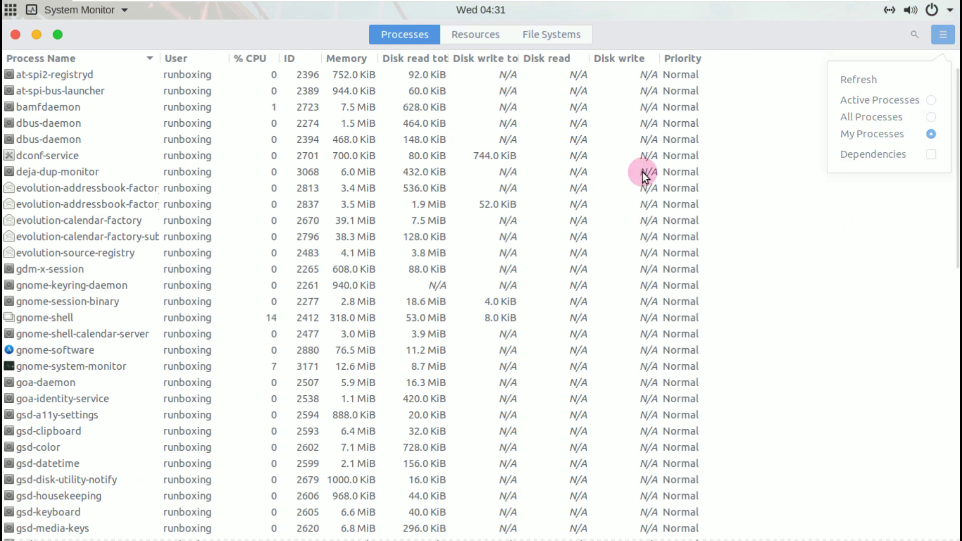
{"action": "scroll", "coordinate": [495, 143], "scroll_direction": "down", "scroll_amount": 6}
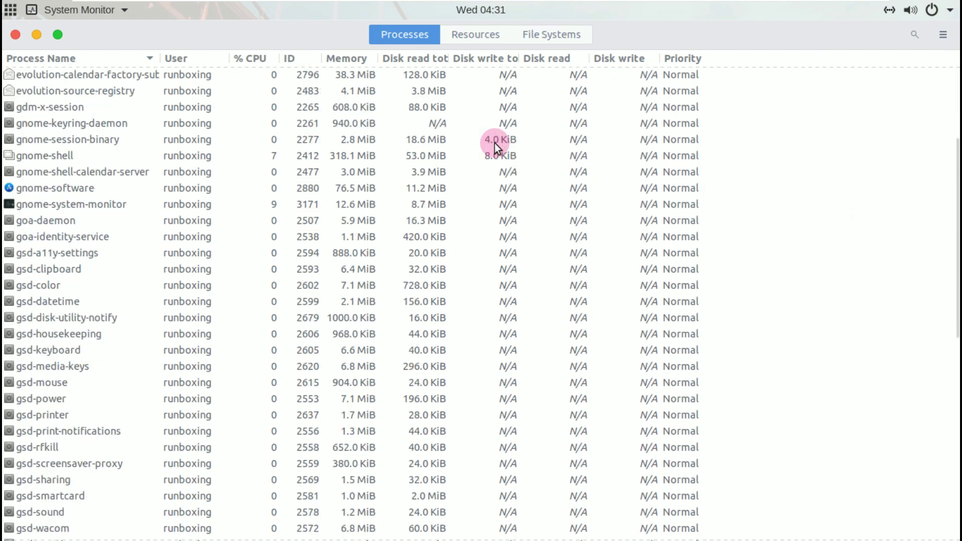
{"action": "scroll", "coordinate": [494, 143], "scroll_direction": "down", "scroll_amount": 7}
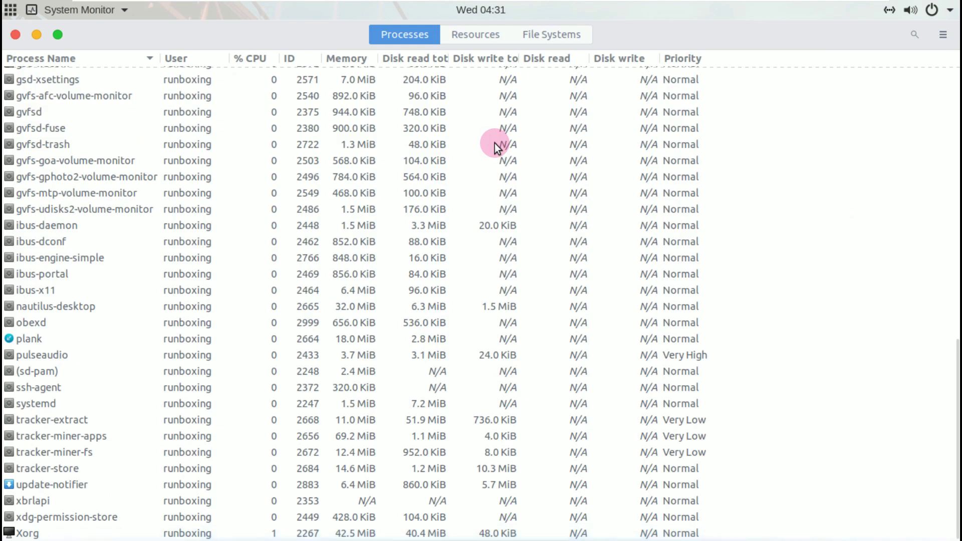
{"action": "scroll", "coordinate": [495, 142], "scroll_direction": "up", "scroll_amount": 13}
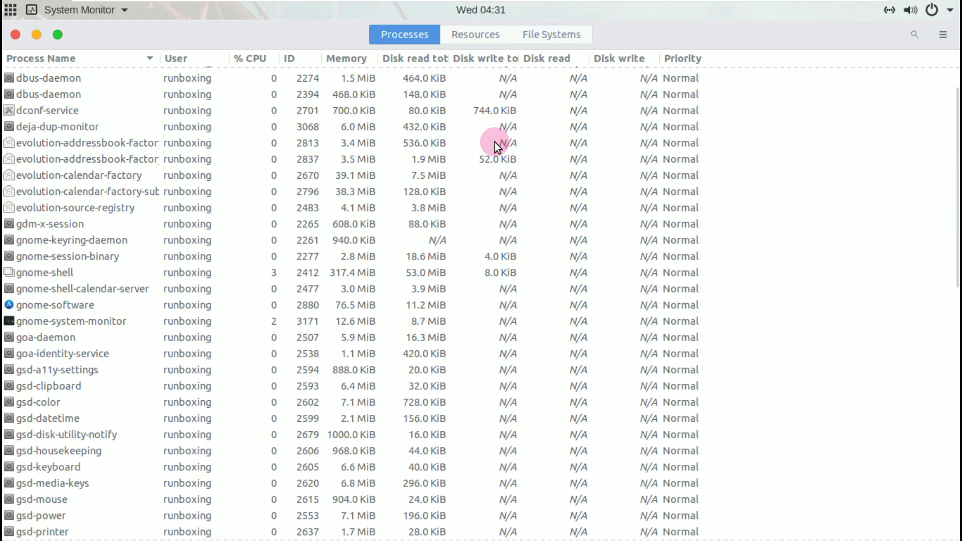
Show the resource graphs and change the CPU2 graph color to green
{"action": "left_click", "coordinate": [497, 40]}
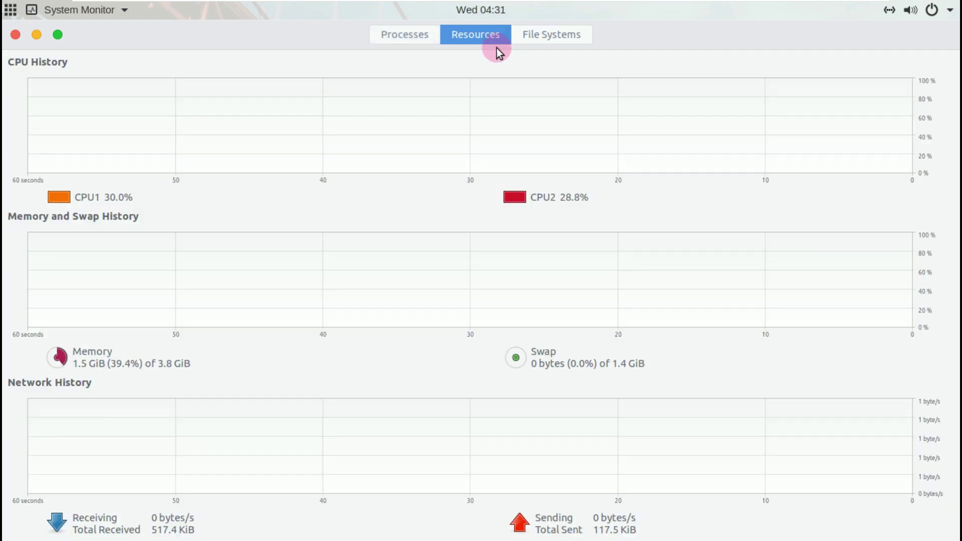
{"action": "left_click", "coordinate": [525, 195]}
{"action": "left_click", "coordinate": [449, 245]}
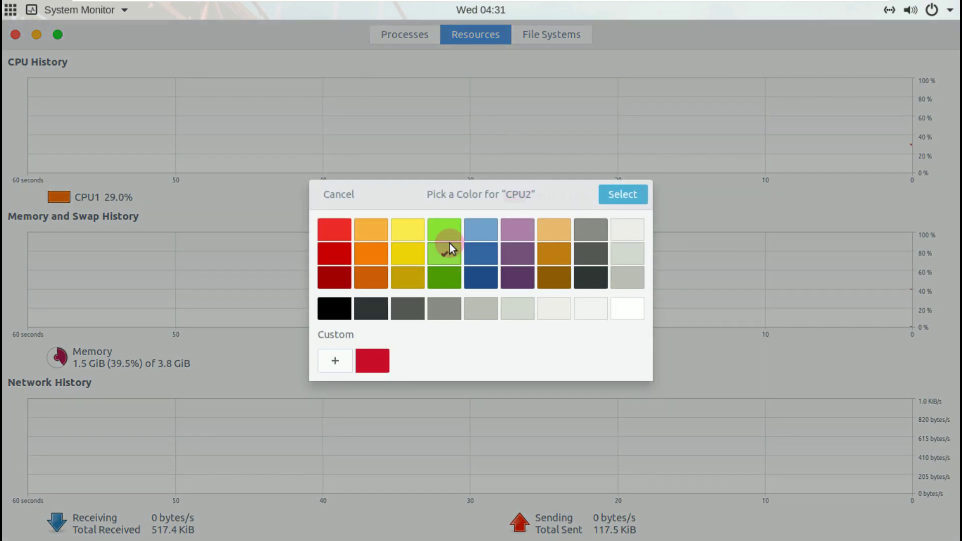
{"action": "left_click", "coordinate": [629, 195]}
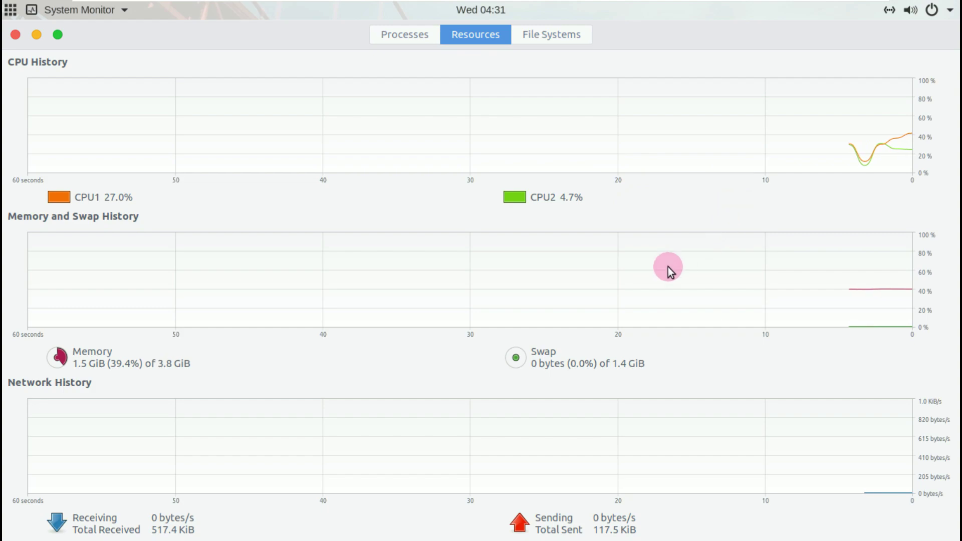
View the file systems and System Monitor's About information, highlight the version number, and close the About dialog
{"action": "left_click", "coordinate": [545, 31]}
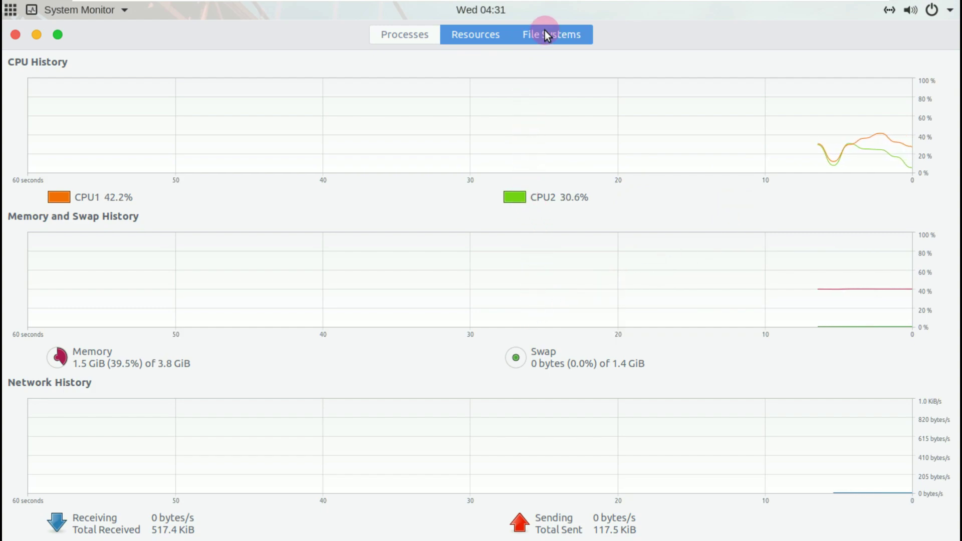
{"action": "left_click", "coordinate": [122, 14]}
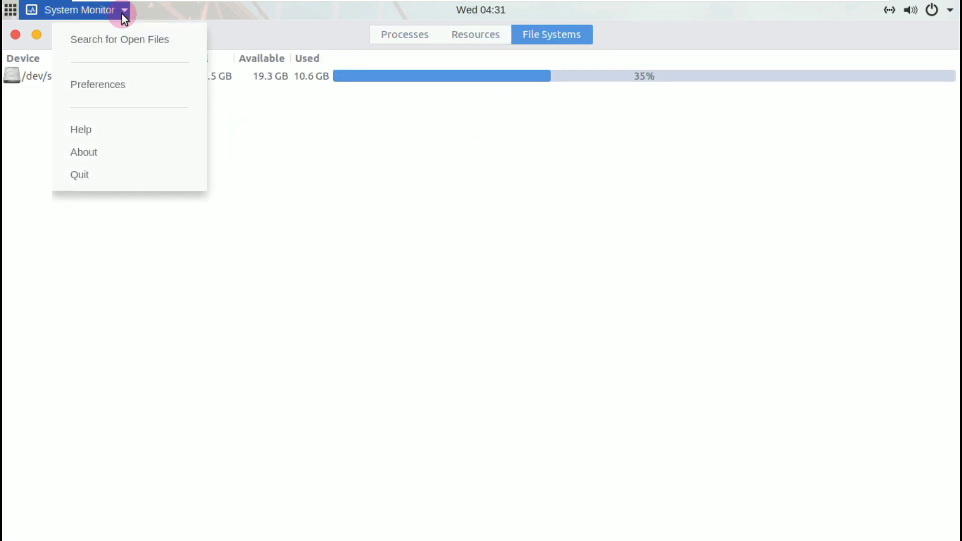
{"action": "left_click", "coordinate": [107, 156]}
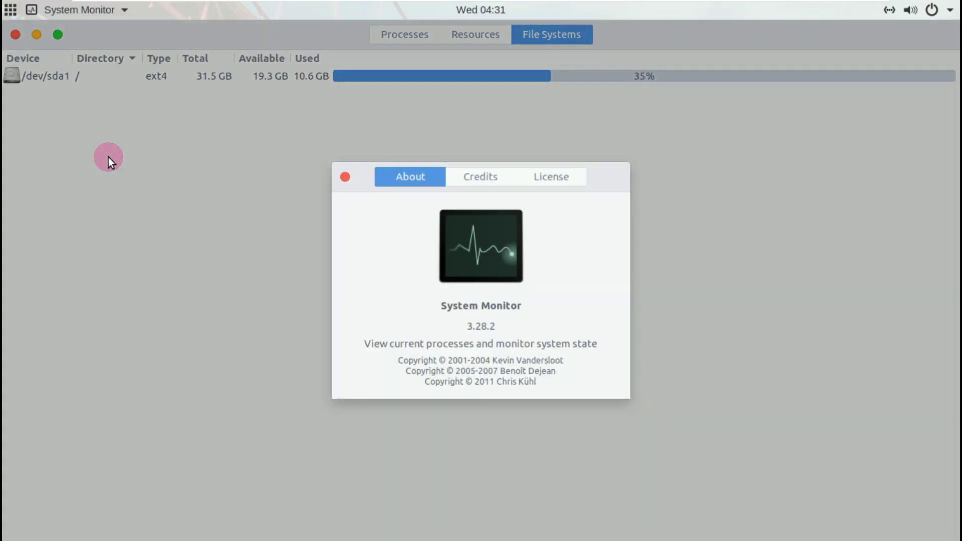
{"action": "left_click_drag", "start_coordinate": [458, 322], "coordinate": [630, 208]}
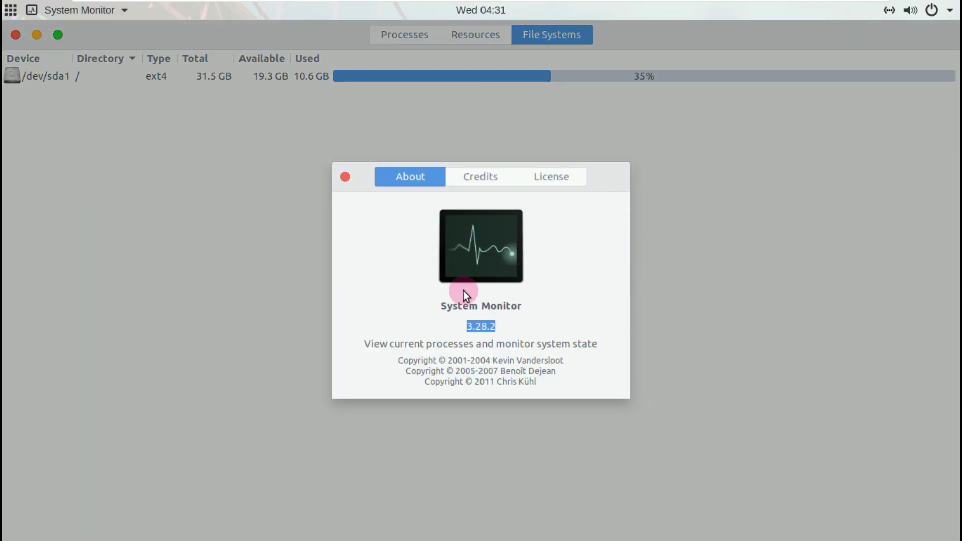
{"action": "left_click", "coordinate": [342, 179]}
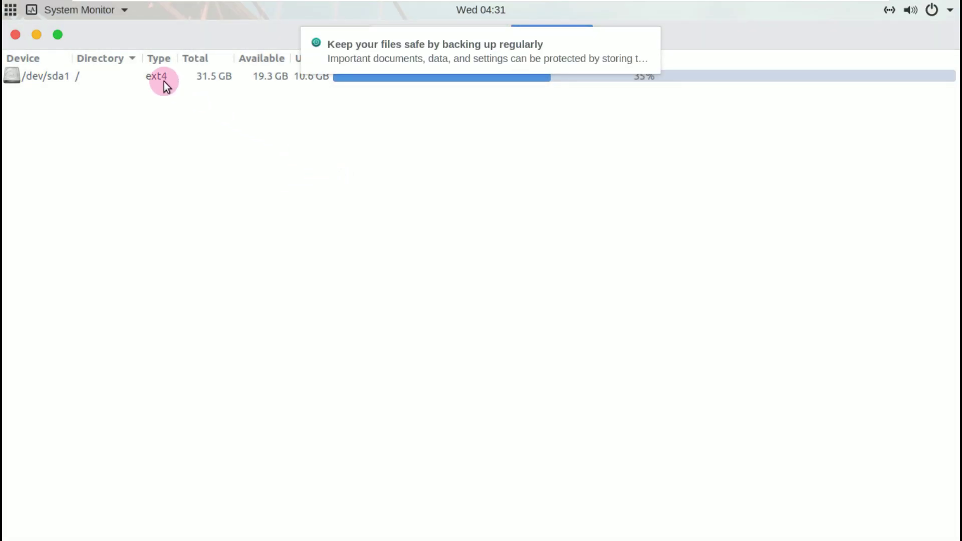
Close System Monitor and dismiss the backup reminder notification
{"action": "left_click", "coordinate": [16, 35]}
{"action": "mouse_move", "coordinate": [571, 68]}
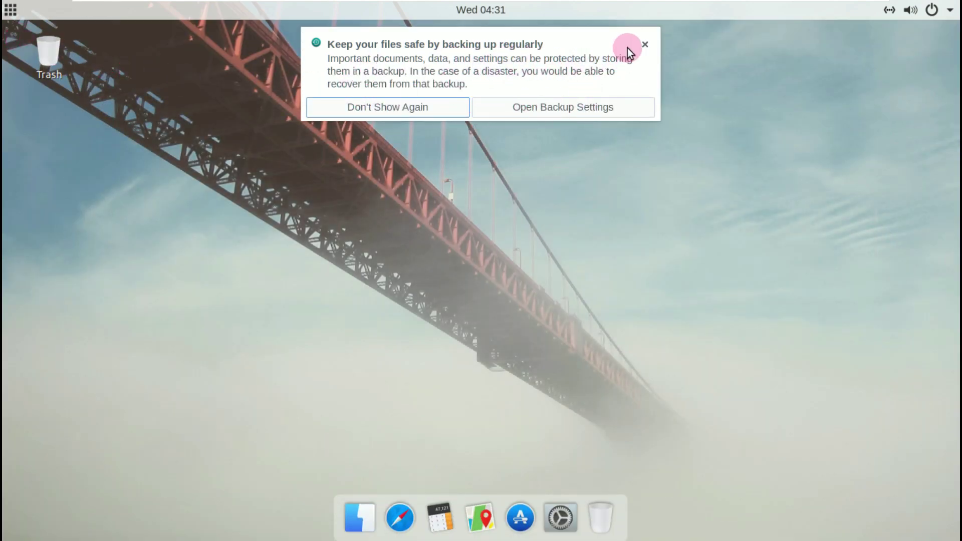
{"action": "left_click", "coordinate": [644, 44]}
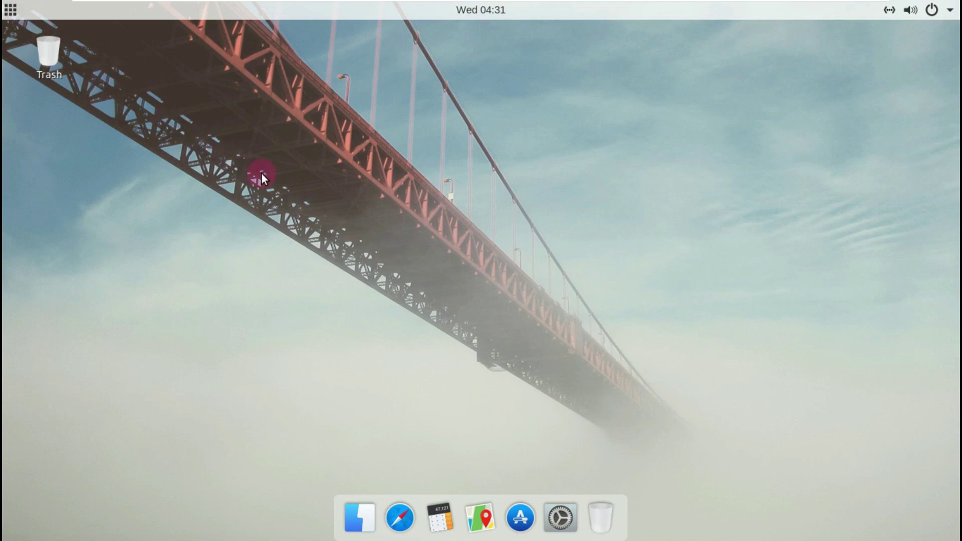
Launch Terminal from the second page of all applications and show its About information
{"action": "left_click", "coordinate": [10, 10]}
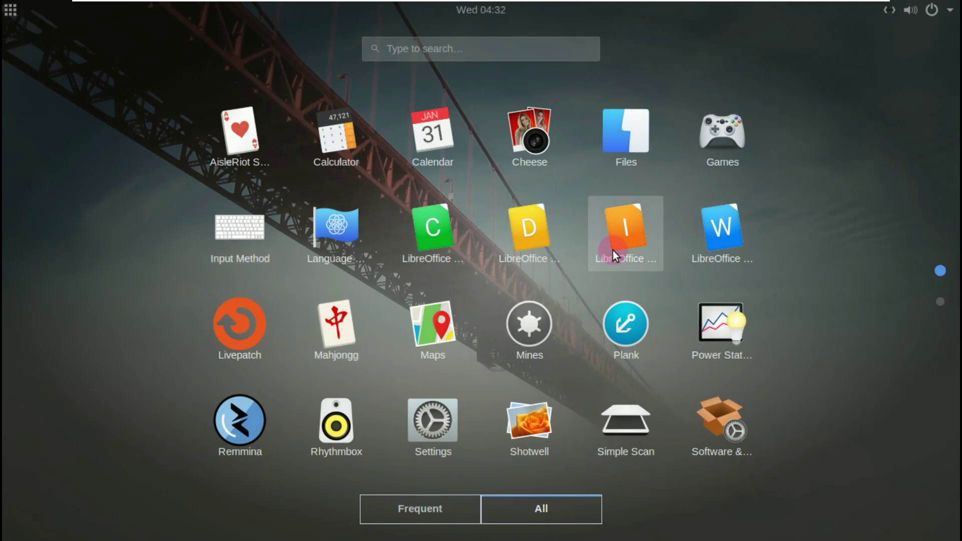
{"action": "scroll", "coordinate": [548, 296], "scroll_direction": "down", "scroll_amount": 1}
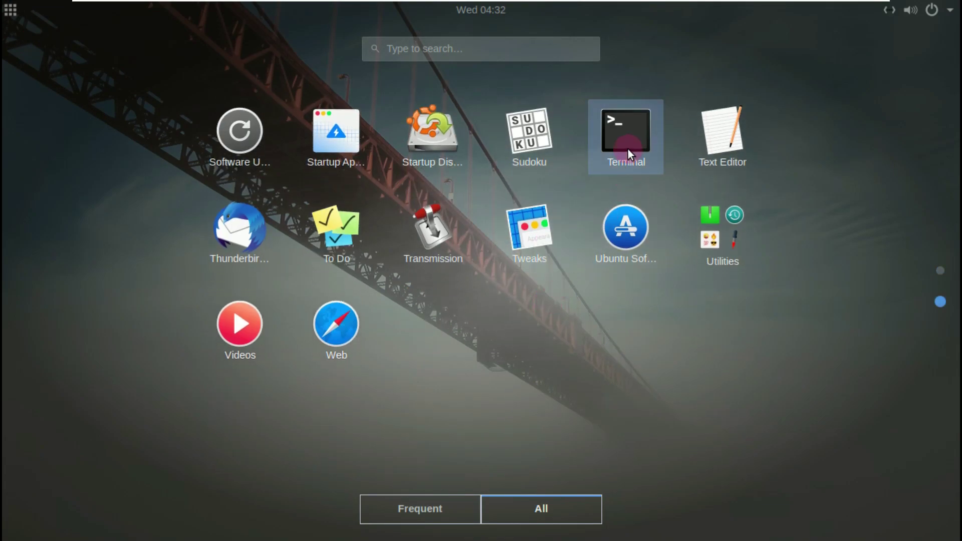
{"action": "left_click", "coordinate": [627, 149]}
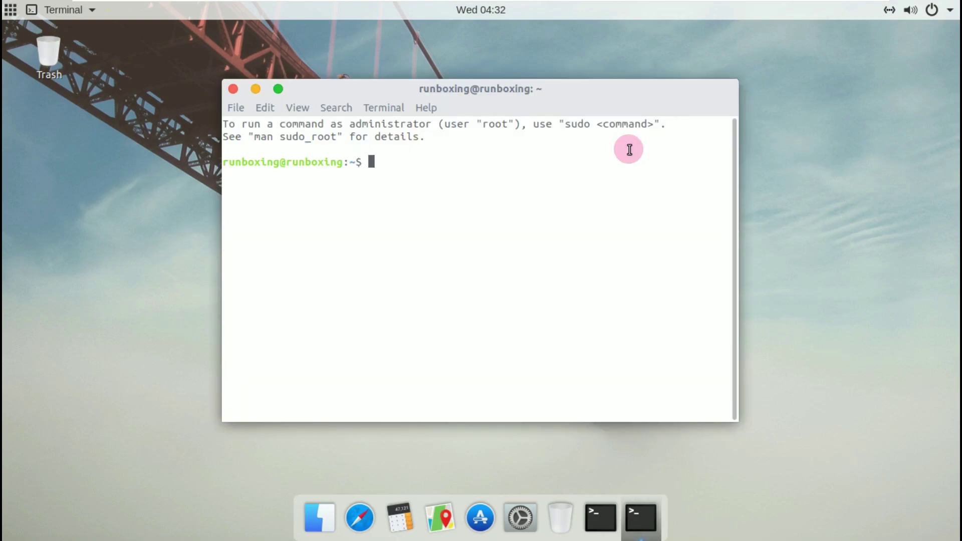
{"action": "left_click", "coordinate": [428, 110]}
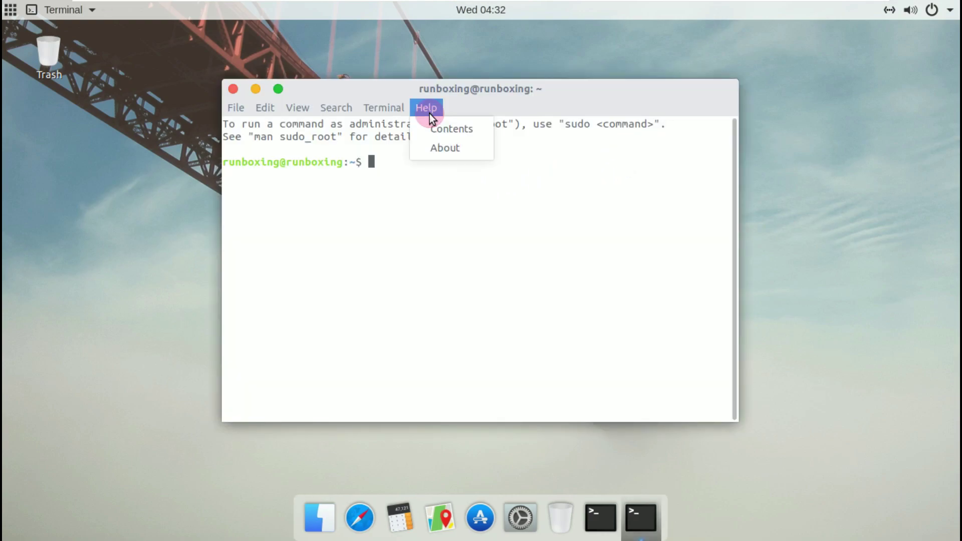
{"action": "left_click", "coordinate": [435, 146]}
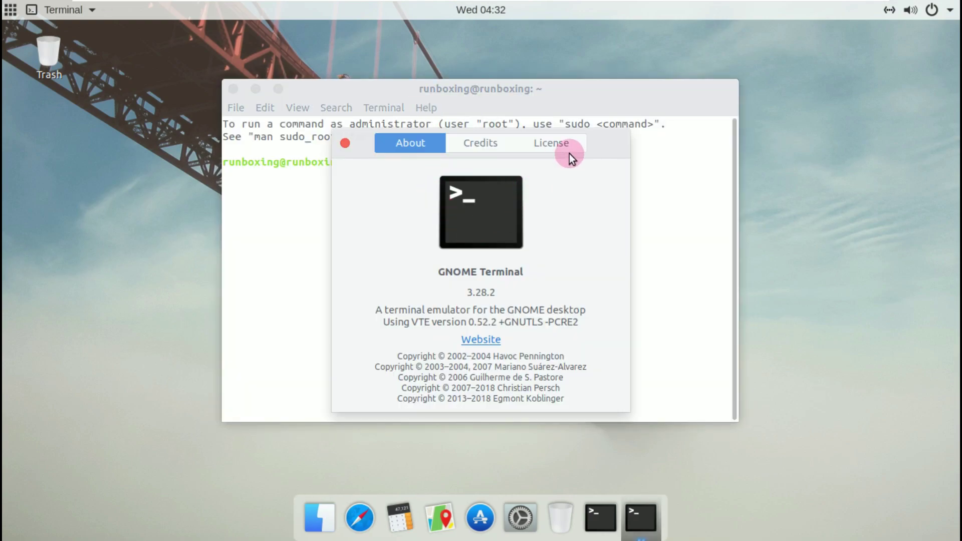
Close the Terminal About dialog and try running neofetch at the prompt
{"action": "left_click", "coordinate": [345, 143]}
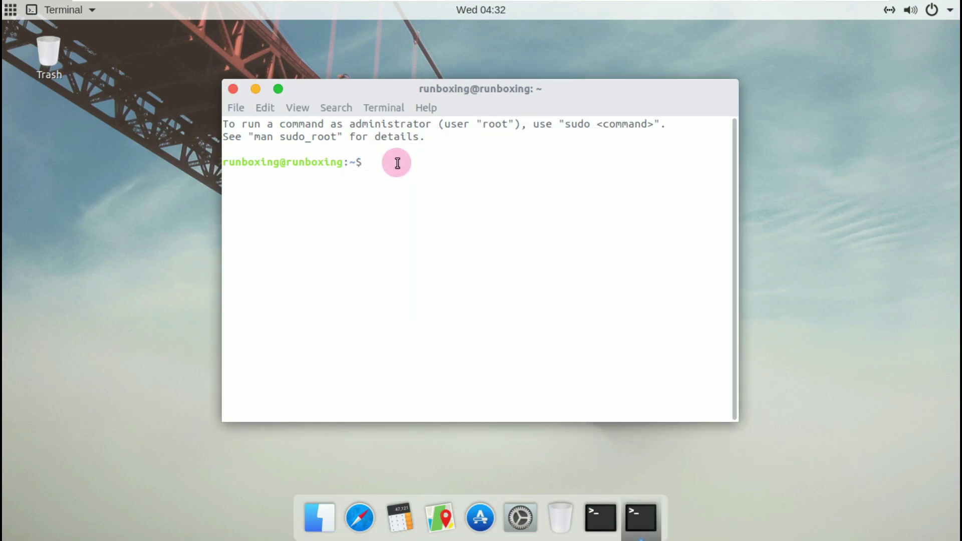
{"action": "type", "text": "neofetch"}
{"action": "key", "text": "Return"}
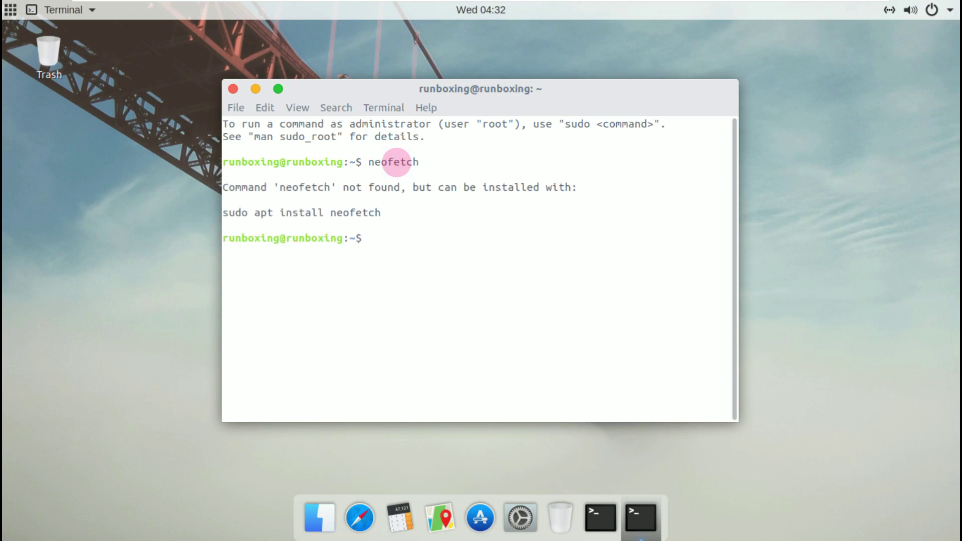
Install neofetch with sudo apt install neofetch, authenticating with the account password
{"action": "type", "text": "sudo ap"}
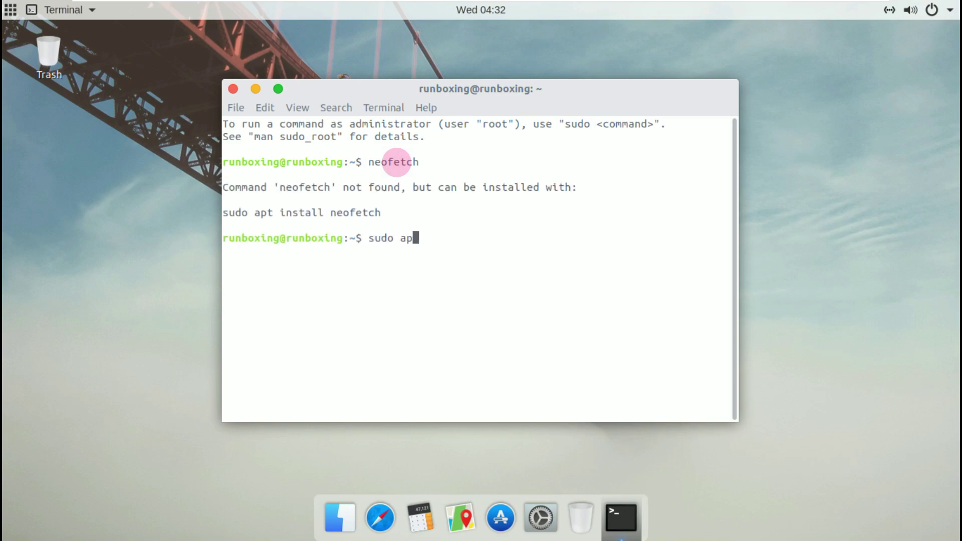
{"action": "type", "text": "t install neofetch"}
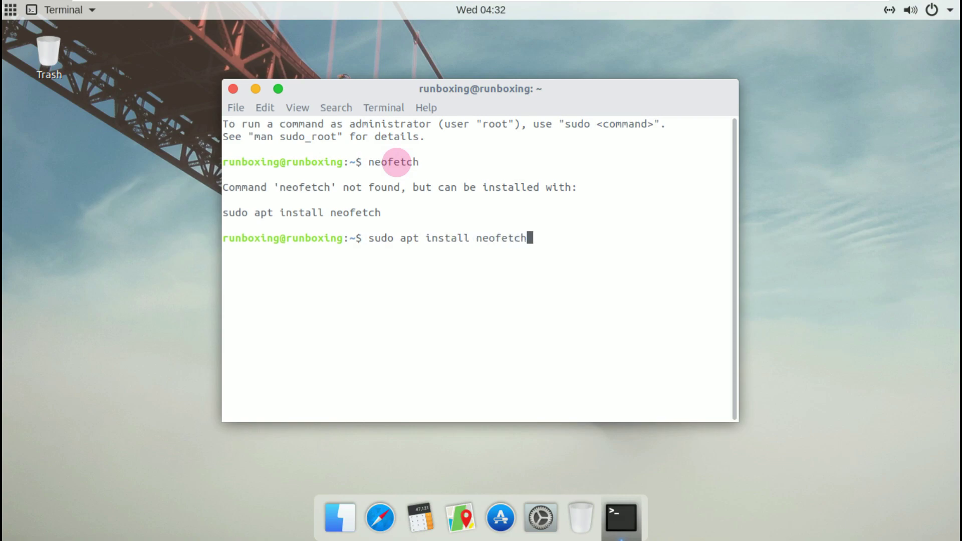
{"action": "key", "text": "Return"}
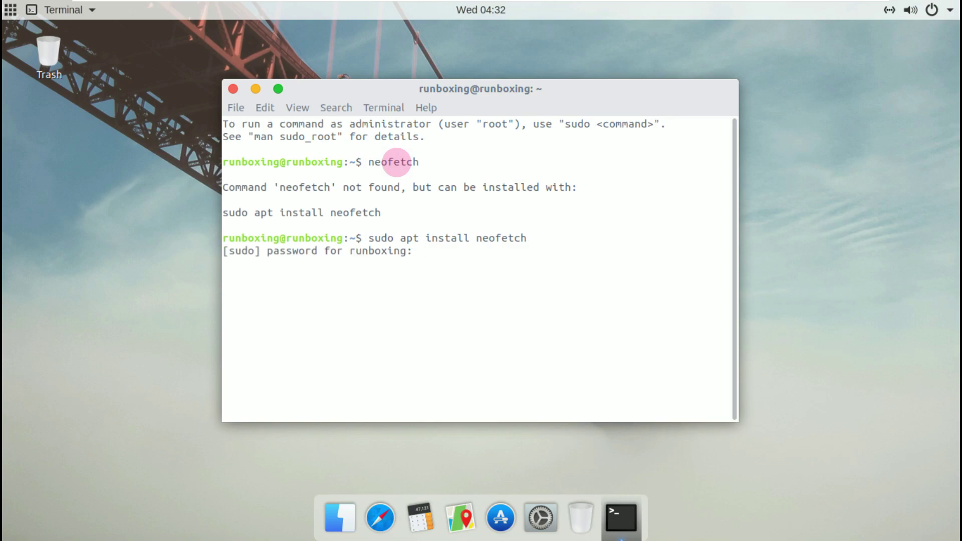
{"action": "key", "text": "Return"}
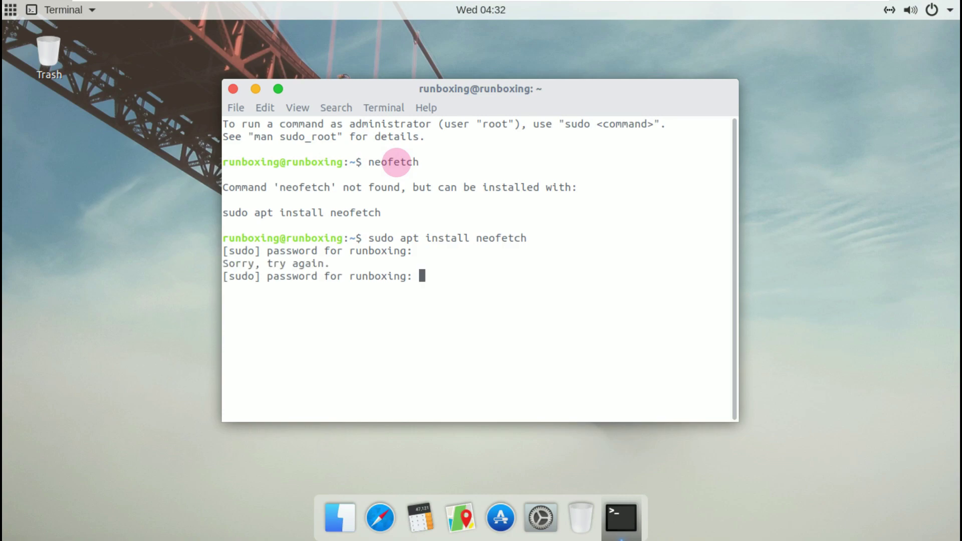
{"action": "key", "text": "Return"}
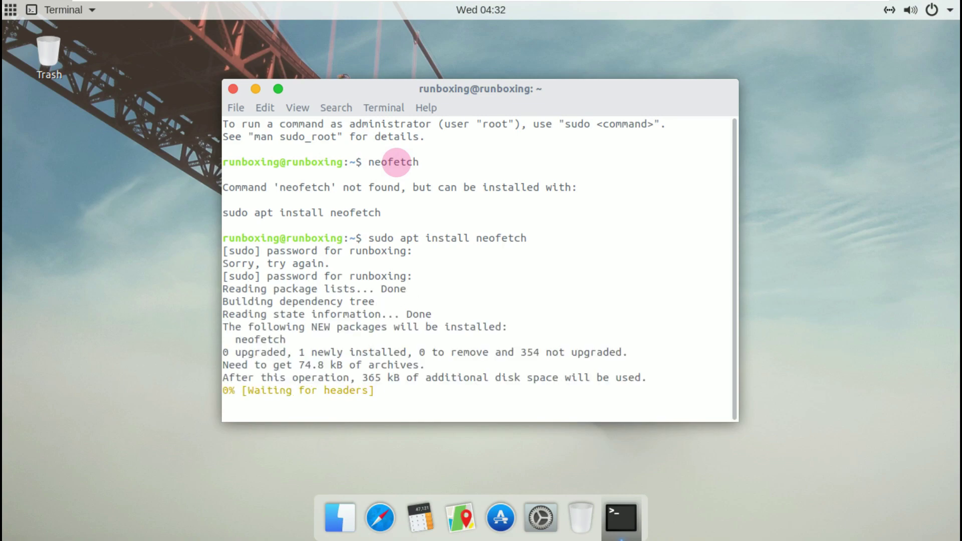
Maximize the terminal window, run neofetch, and highlight the system summary and the OS entry in its output
{"action": "left_click", "coordinate": [278, 91]}
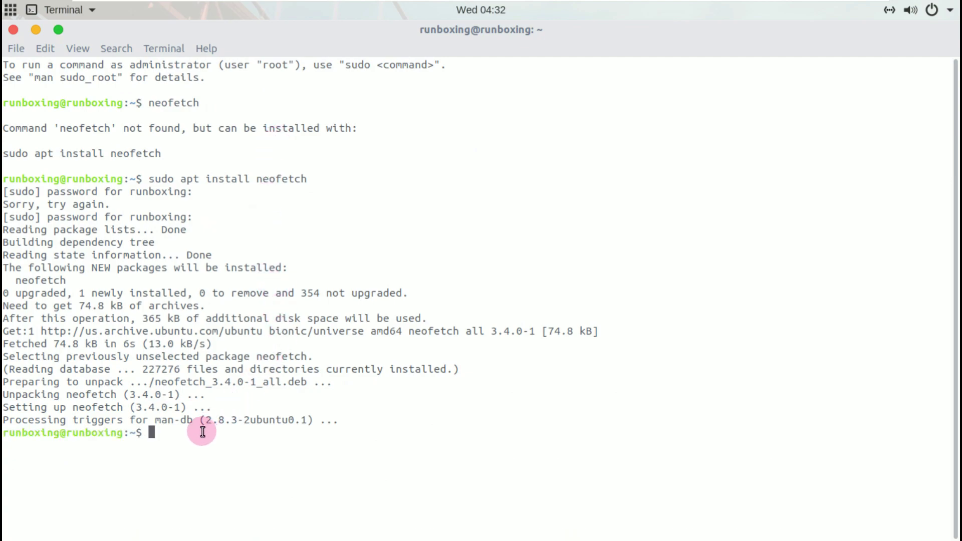
{"action": "type", "text": "neofetch"}
{"action": "key", "text": "Return"}
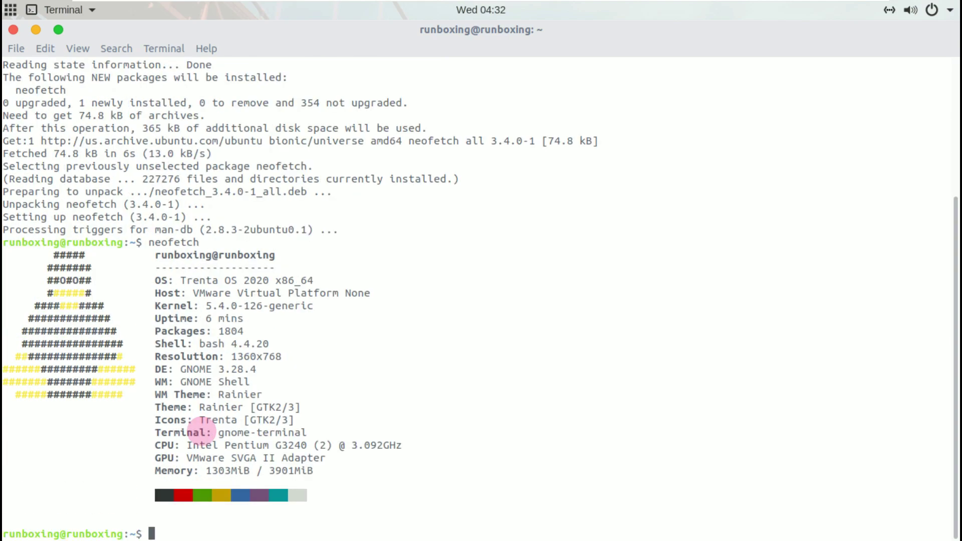
{"action": "left_click_drag", "start_coordinate": [328, 473], "coordinate": [138, 231]}
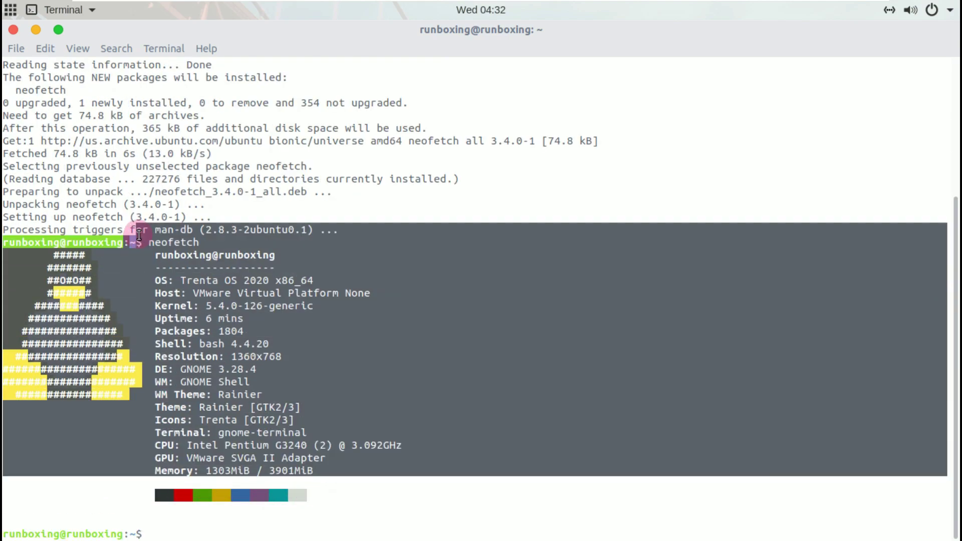
{"action": "left_click", "coordinate": [177, 284]}
{"action": "left_click_drag", "start_coordinate": [176, 283], "coordinate": [344, 279]}
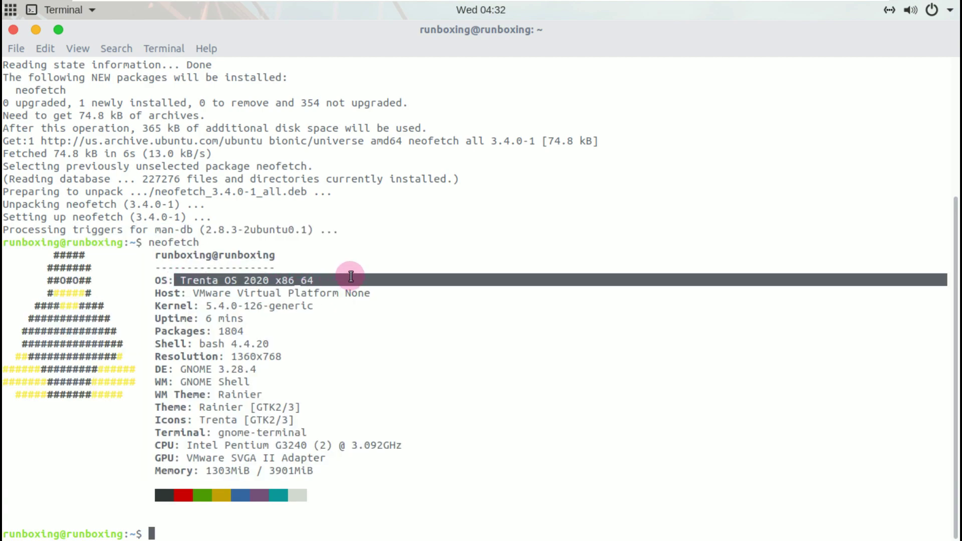
{"action": "left_click", "coordinate": [220, 528]}
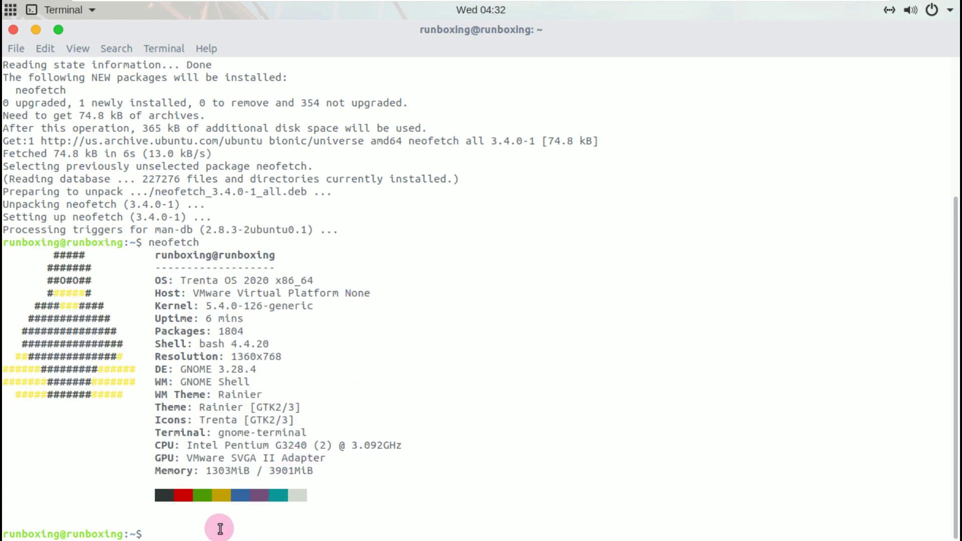
Run lscpu and look through the processor details
{"action": "type", "text": "lscpu"}
{"action": "key", "text": "Return"}
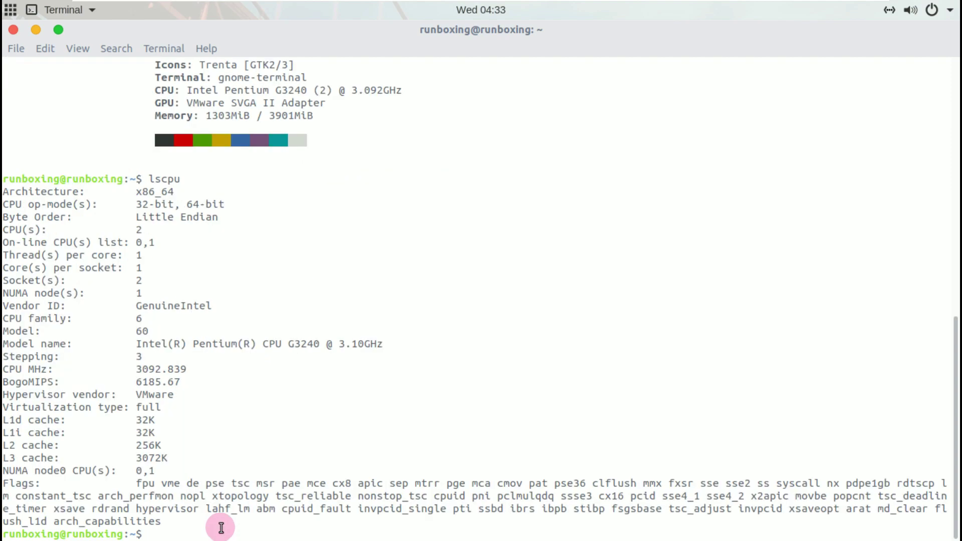
{"action": "scroll", "coordinate": [316, 381], "scroll_direction": "up", "scroll_amount": 3}
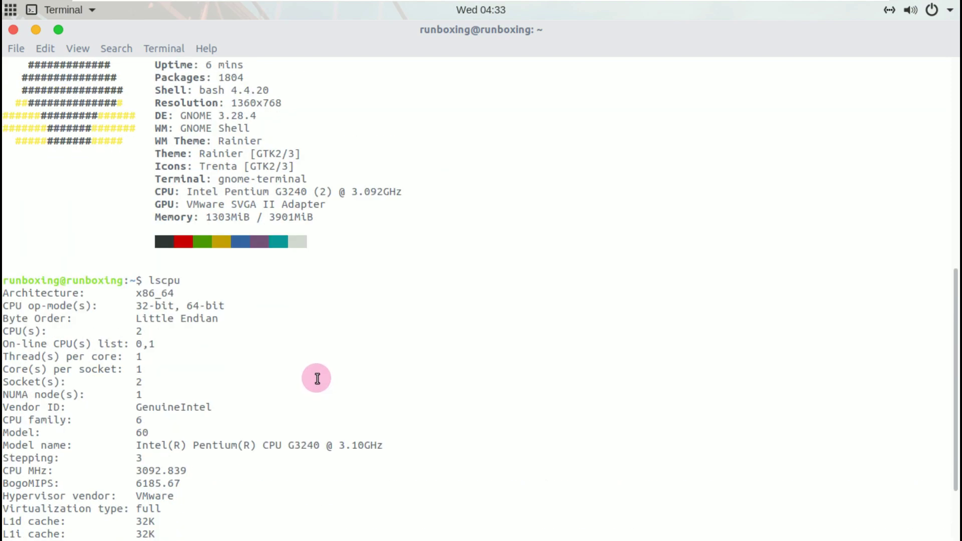
{"action": "scroll", "coordinate": [316, 378], "scroll_direction": "down", "scroll_amount": 3}
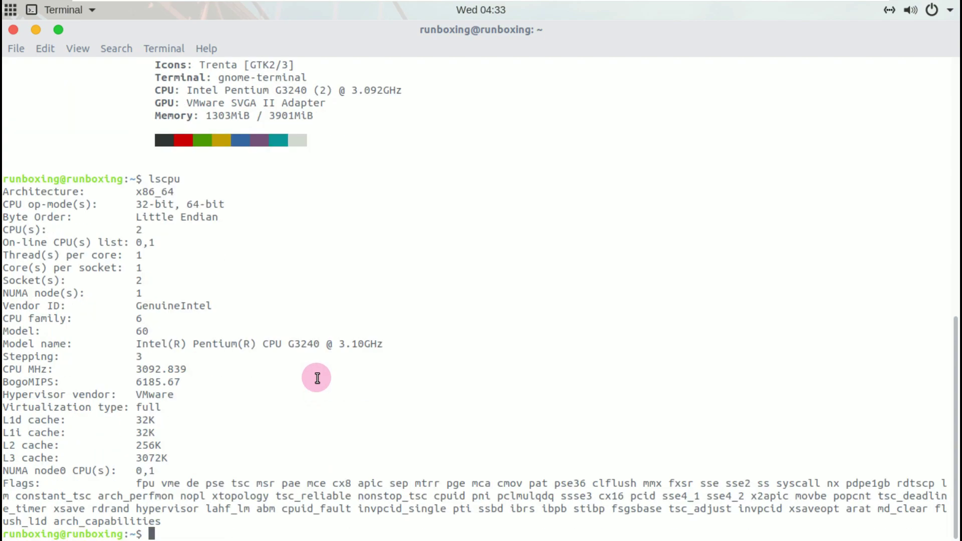
Try running inxi -G, and install the missing tool with sudo apt install inxi, answering y to the prompt
{"action": "type", "text": "inxi -G"}
{"action": "key", "text": "Return"}
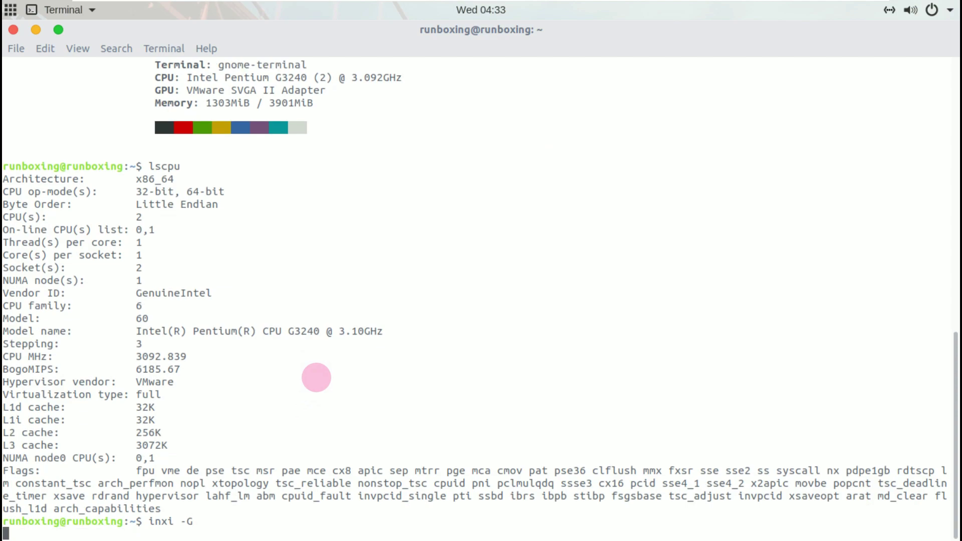
{"action": "type", "text": "sudo ap"}
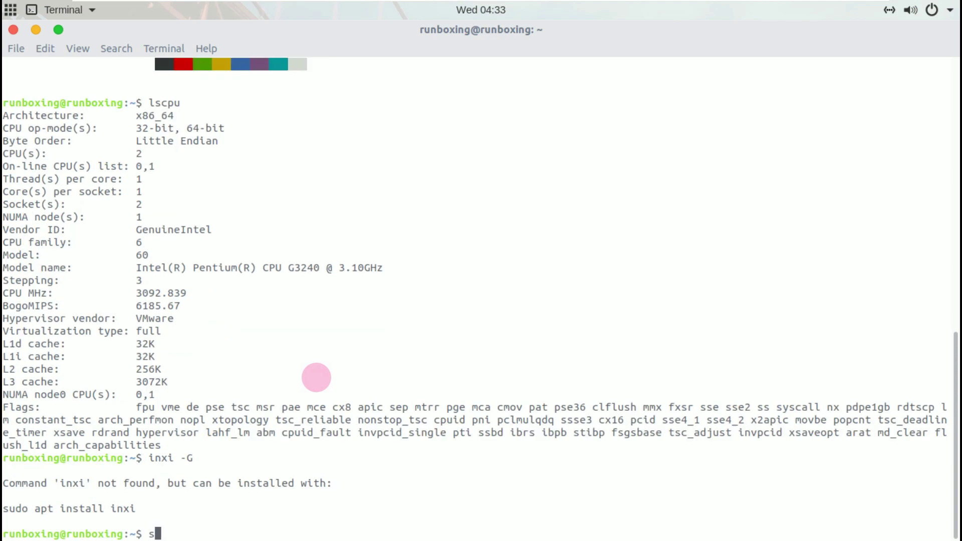
{"action": "type", "text": "t install"}
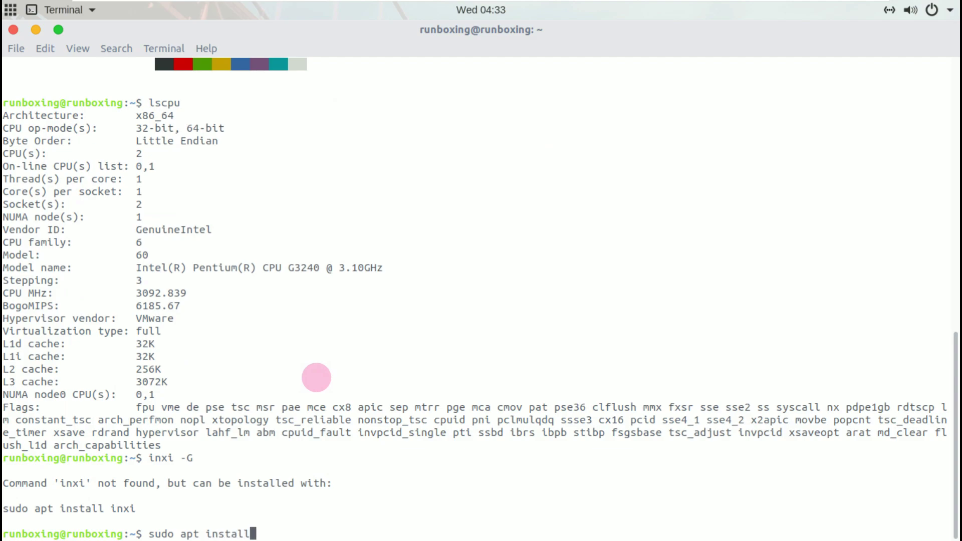
{"action": "type", "text": " inxi"}
{"action": "key", "text": "Return"}
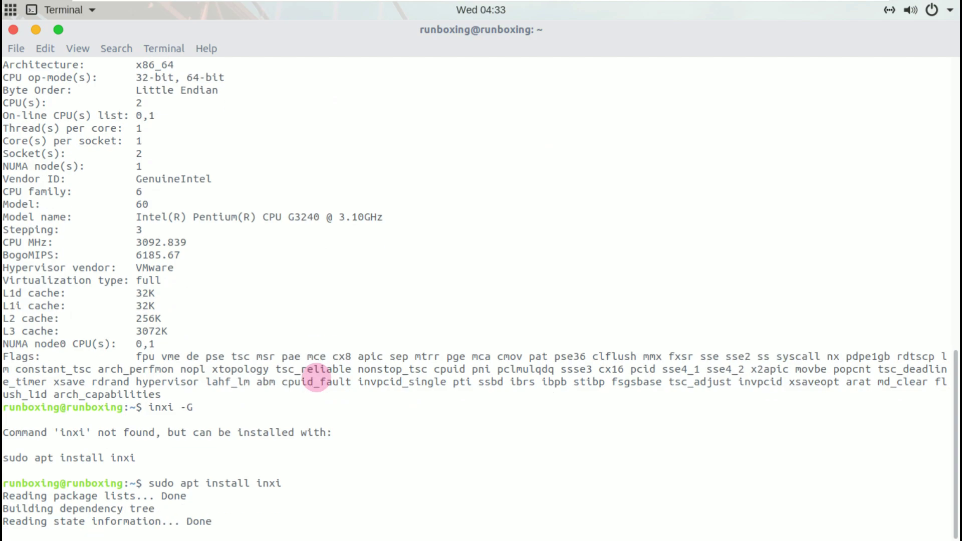
{"action": "type", "text": "y"}
{"action": "key", "text": "Return"}
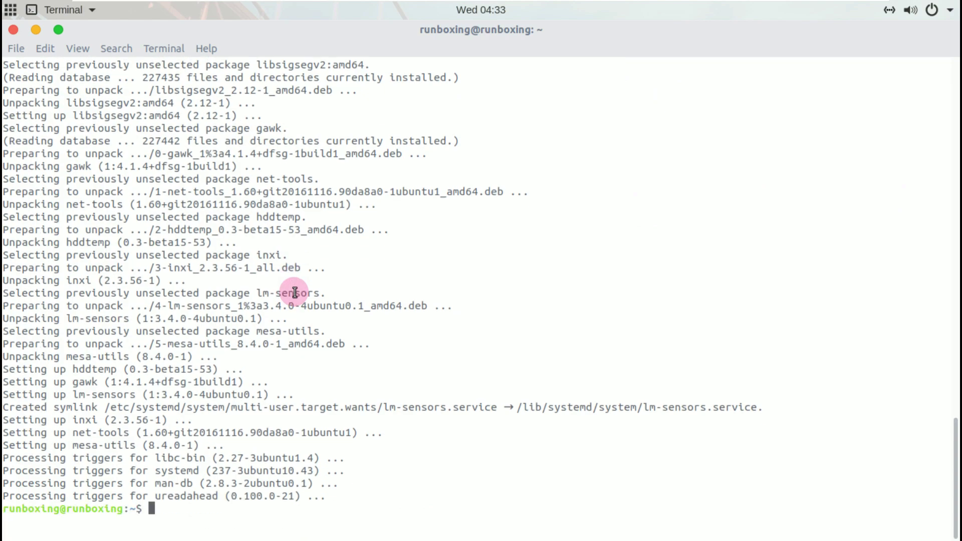
Display the graphics details with inxi -G and the basic system summary with inxi -b, and highlight the output
{"action": "type", "text": "inxi -G"}
{"action": "key", "text": "Return"}
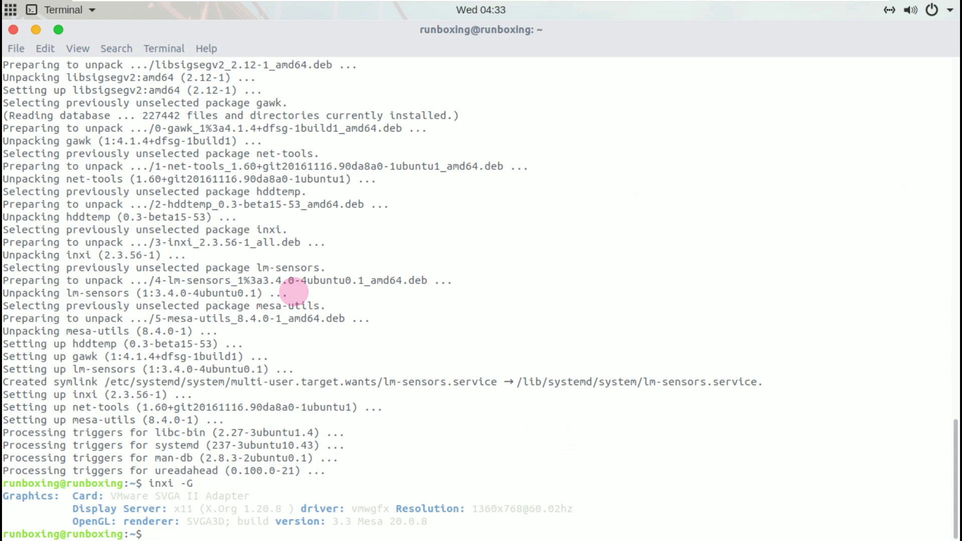
{"action": "type", "text": "inxi -b"}
{"action": "key", "text": "Return"}
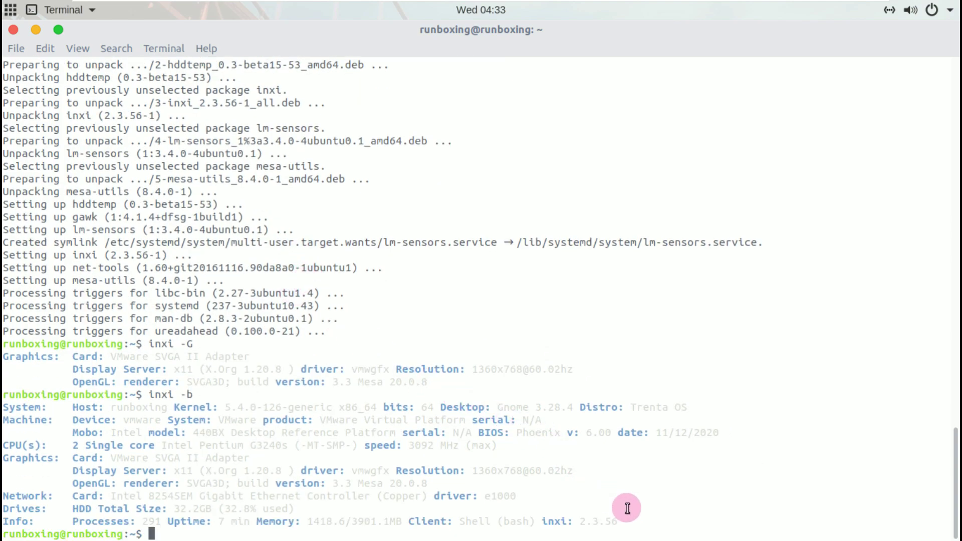
{"action": "left_click_drag", "start_coordinate": [635, 519], "coordinate": [244, 305]}
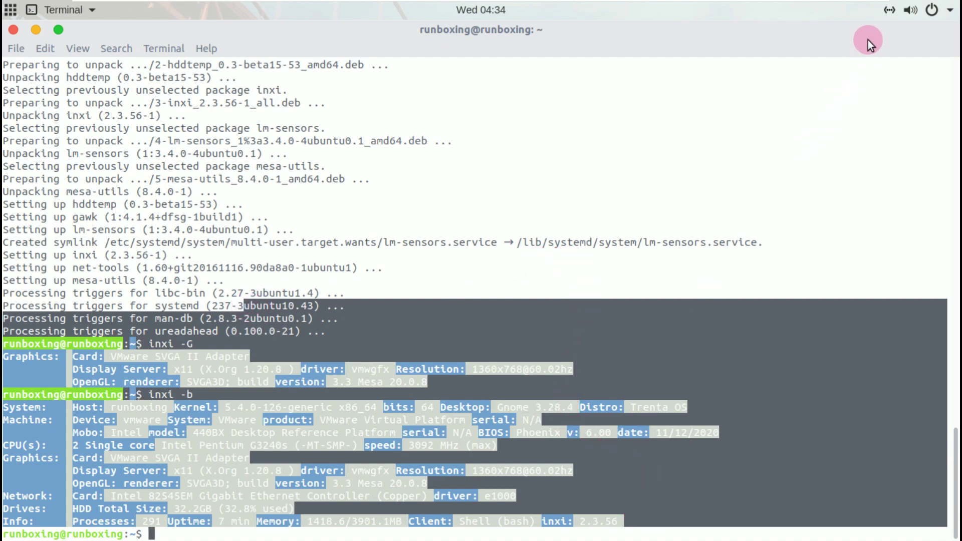
Turn off Use colors from system theme in the terminal profile's color preferences and close the preferences
{"action": "left_click", "coordinate": [207, 49]}
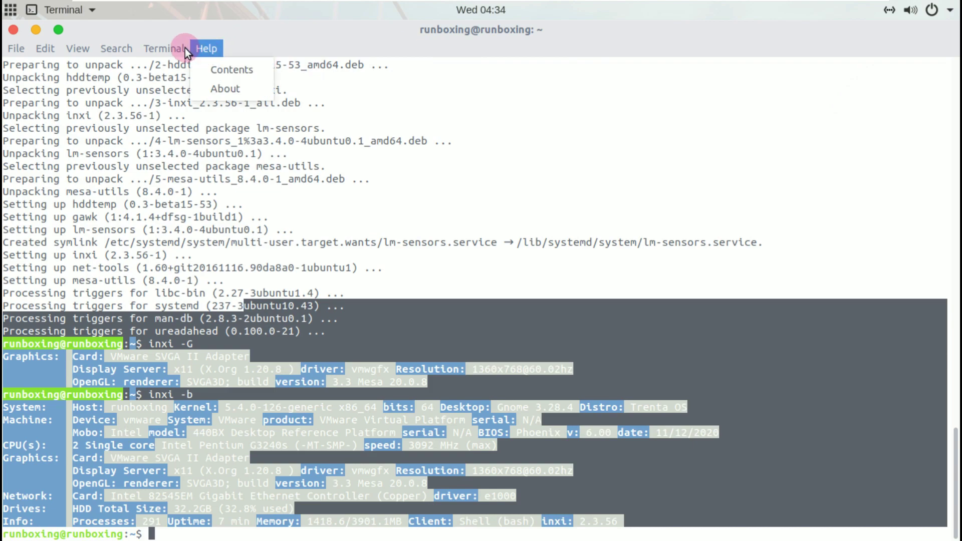
{"action": "mouse_move", "coordinate": [169, 44]}
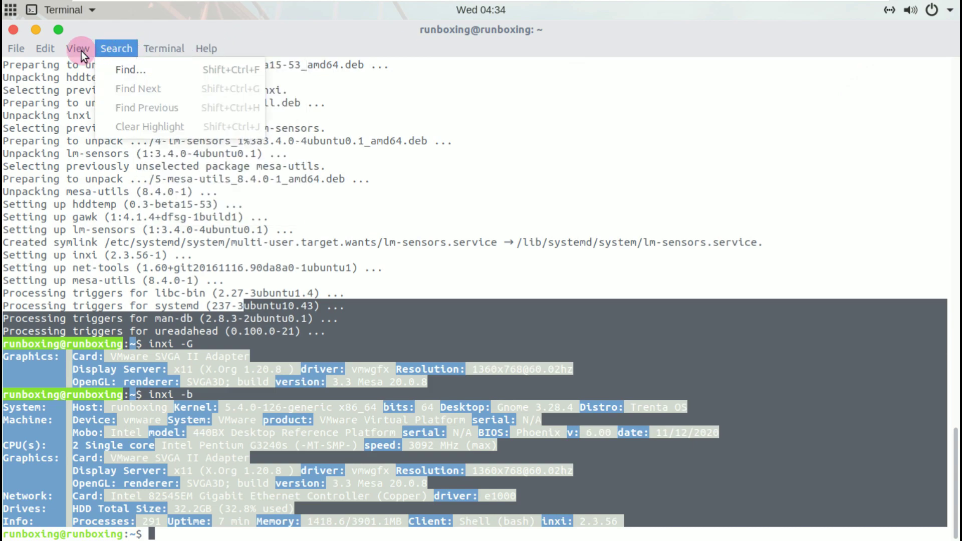
{"action": "mouse_move", "coordinate": [36, 52]}
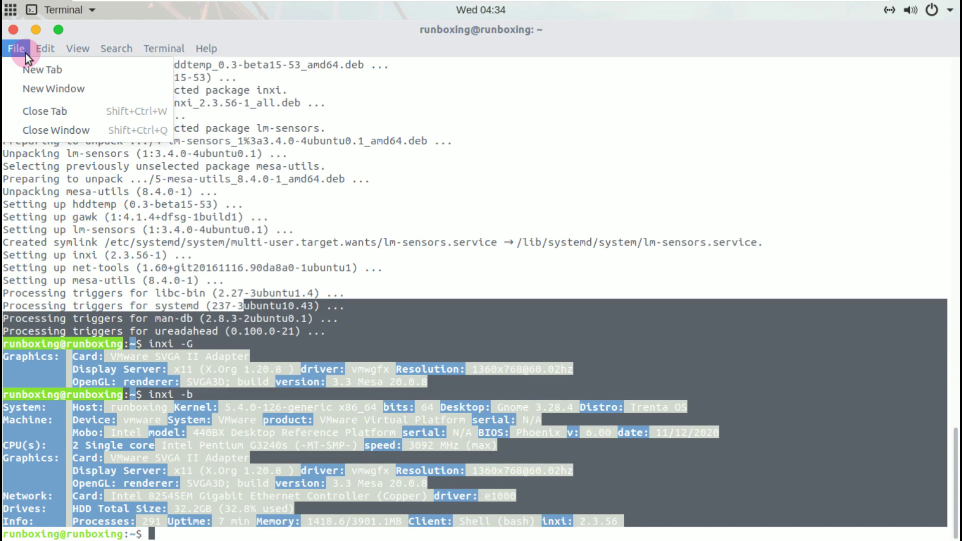
{"action": "left_click", "coordinate": [63, 150]}
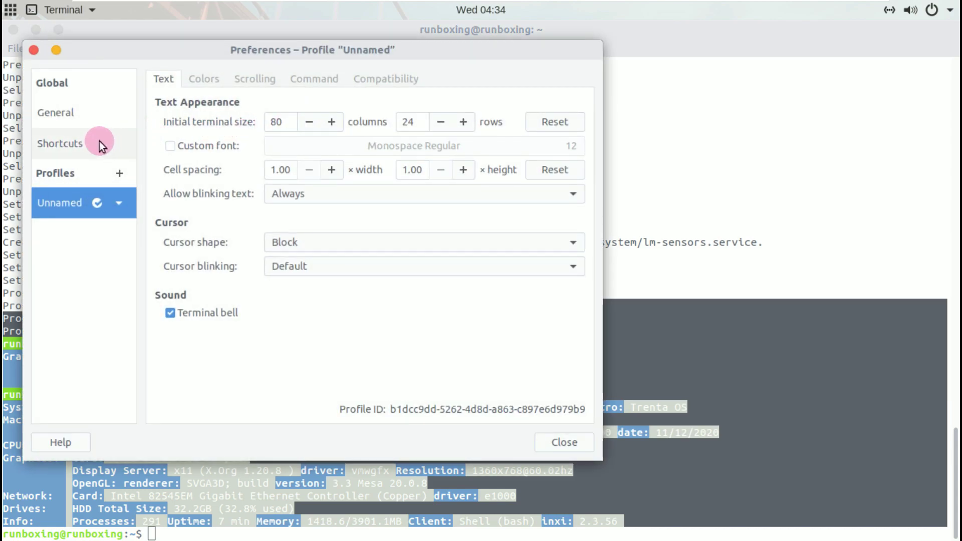
{"action": "left_click", "coordinate": [196, 81]}
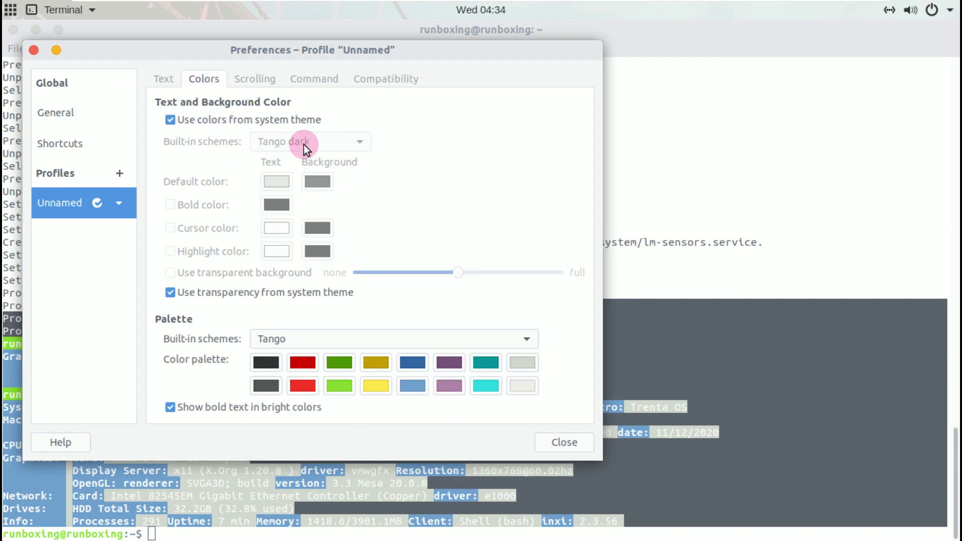
{"action": "left_click", "coordinate": [225, 123]}
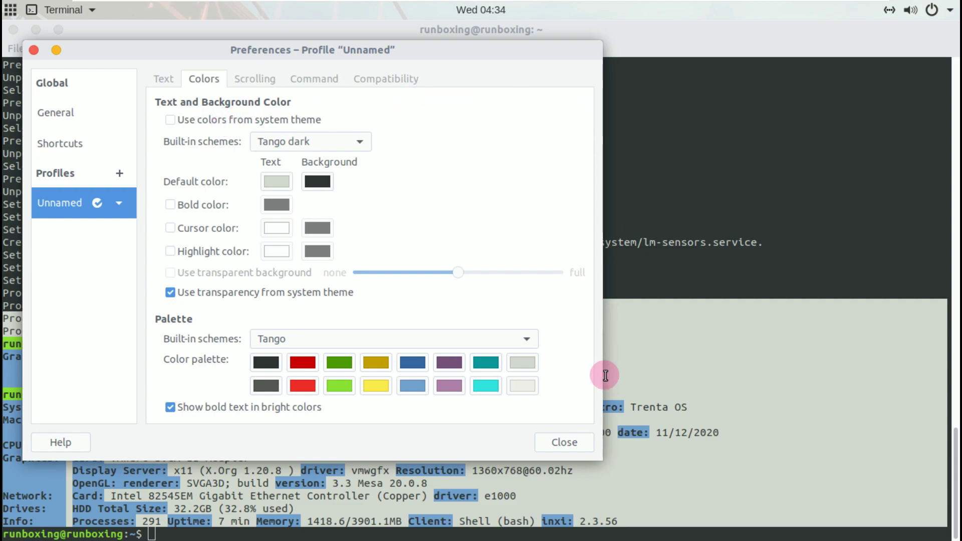
{"action": "left_click", "coordinate": [570, 440]}
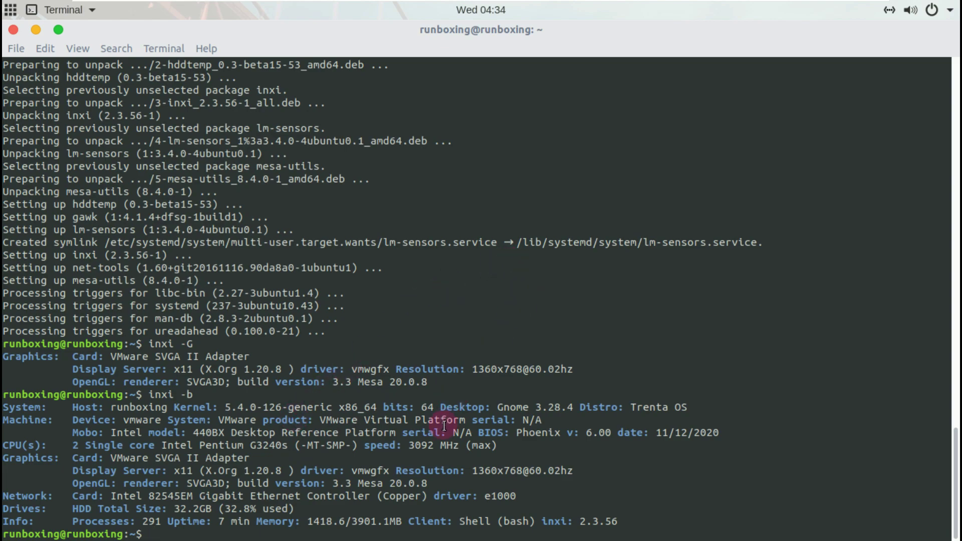
Display the base distribution release with cat /etc/issue and highlight the resulting line
{"action": "left_click_drag", "start_coordinate": [626, 522], "coordinate": [554, 351]}
{"action": "left_click", "coordinate": [561, 343]}
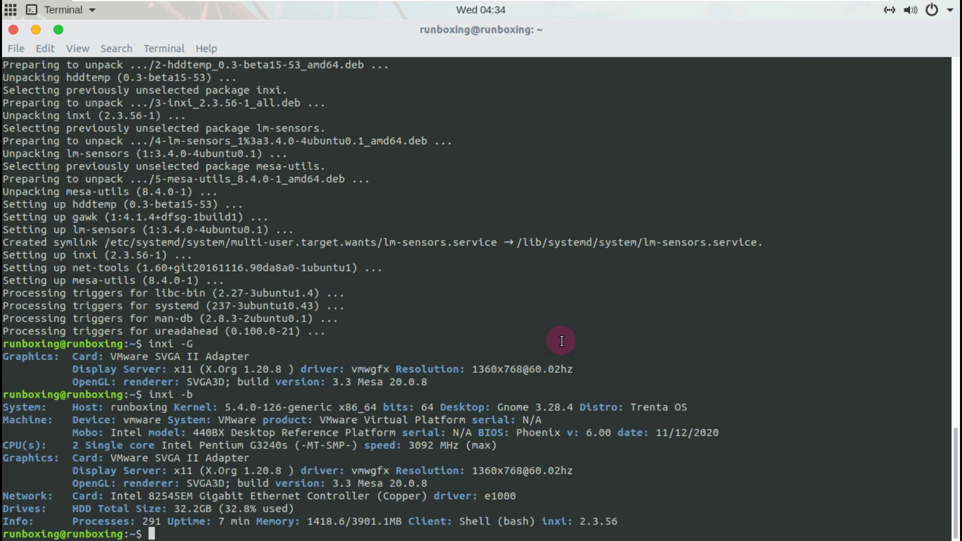
{"action": "type", "text": "cat /etc/issue"}
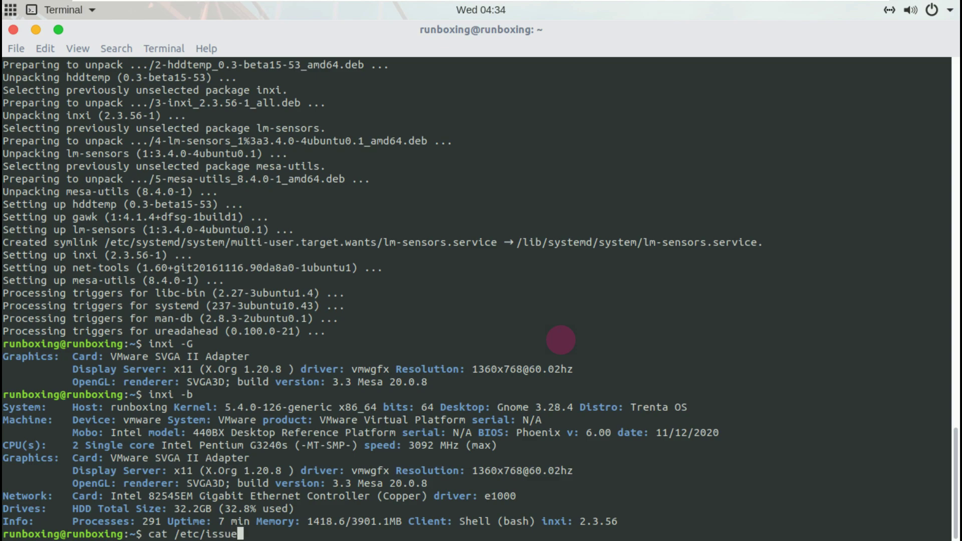
{"action": "key", "text": "Return"}
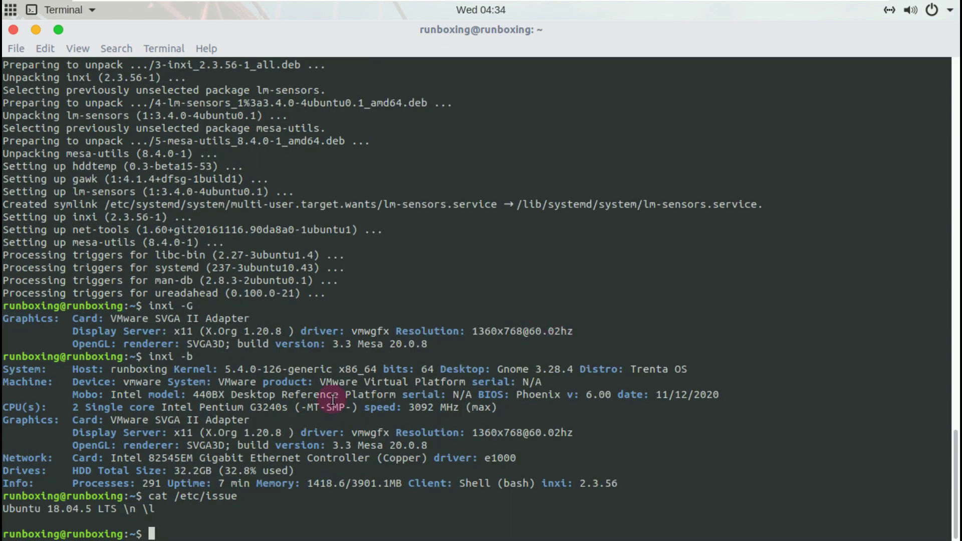
{"action": "triple_click", "coordinate": [109, 507]}
{"action": "left_click_drag", "start_coordinate": [108, 505], "coordinate": [108, 498]}
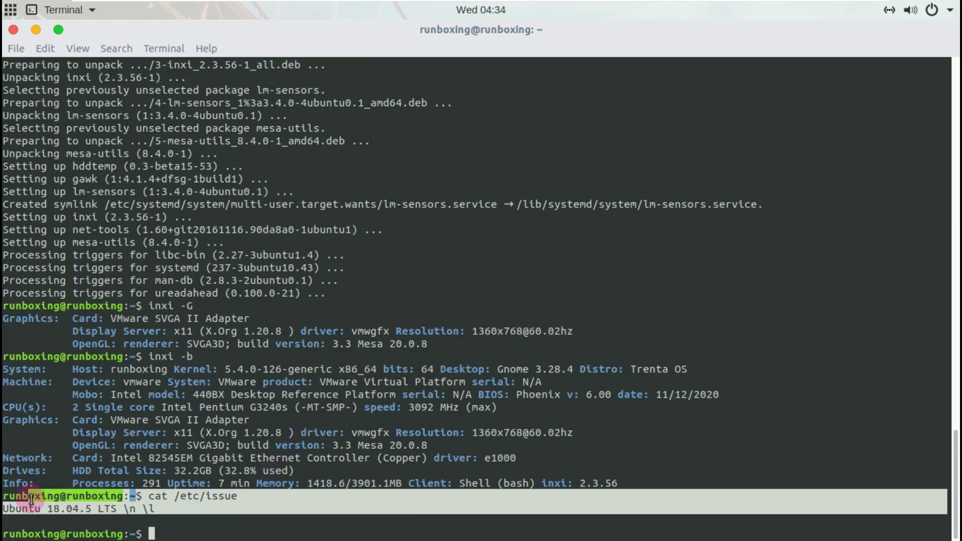
Clear the text highlight and display the kernel information with uname -a
{"action": "left_click", "coordinate": [161, 535]}
{"action": "type", "text": "uname -a"}
{"action": "key", "text": "Return"}
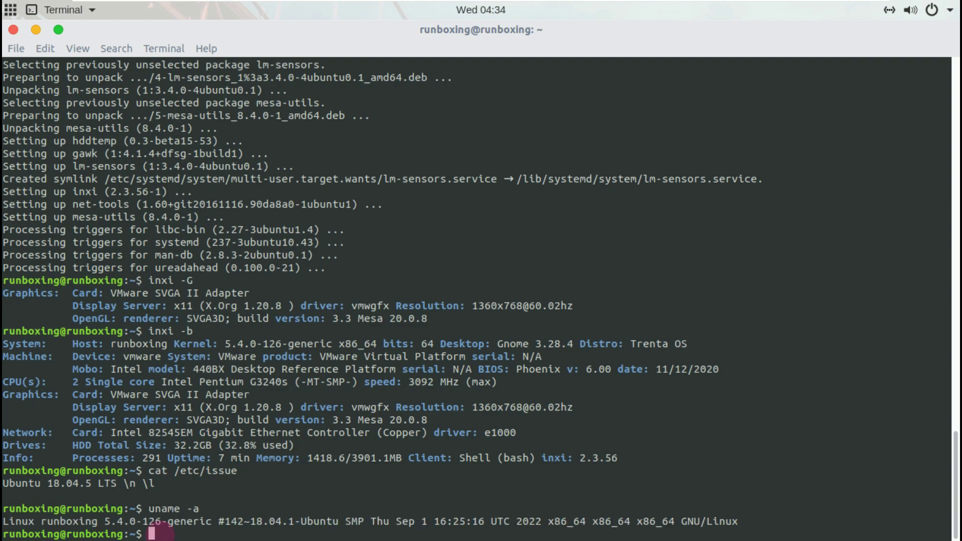
Display only the kernel release with uname -r
{"action": "type", "text": "uname -r"}
{"action": "key", "text": "Return"}
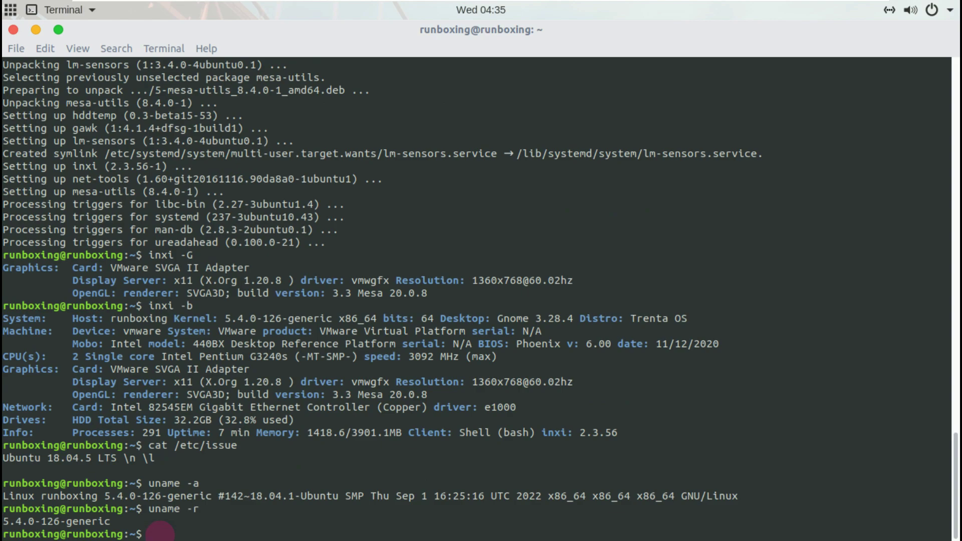
Try to run htop, and install the missing package with sudo apt install htop
{"action": "type", "text": "htop"}
{"action": "key", "text": "Return"}
{"action": "type", "text": "sudo apt install htop"}
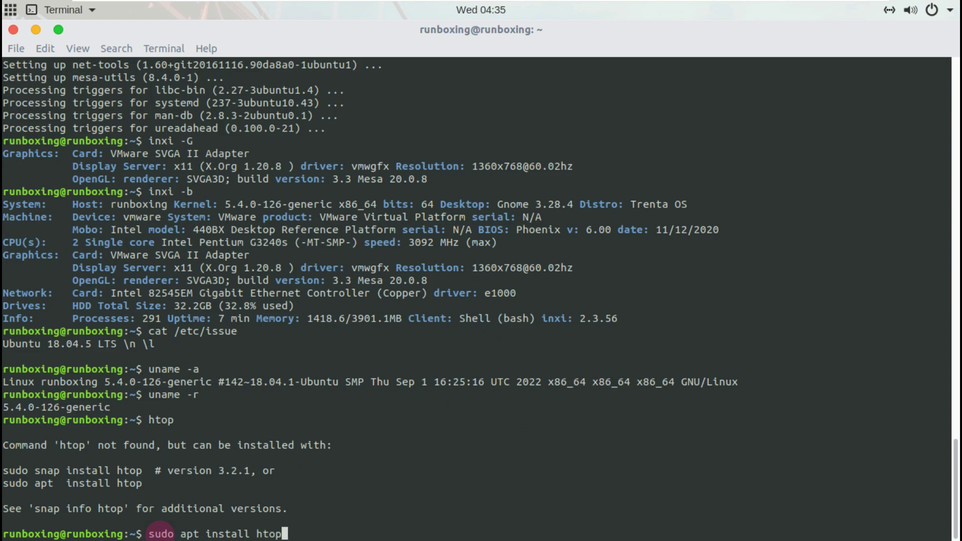
{"action": "key", "text": "Return"}
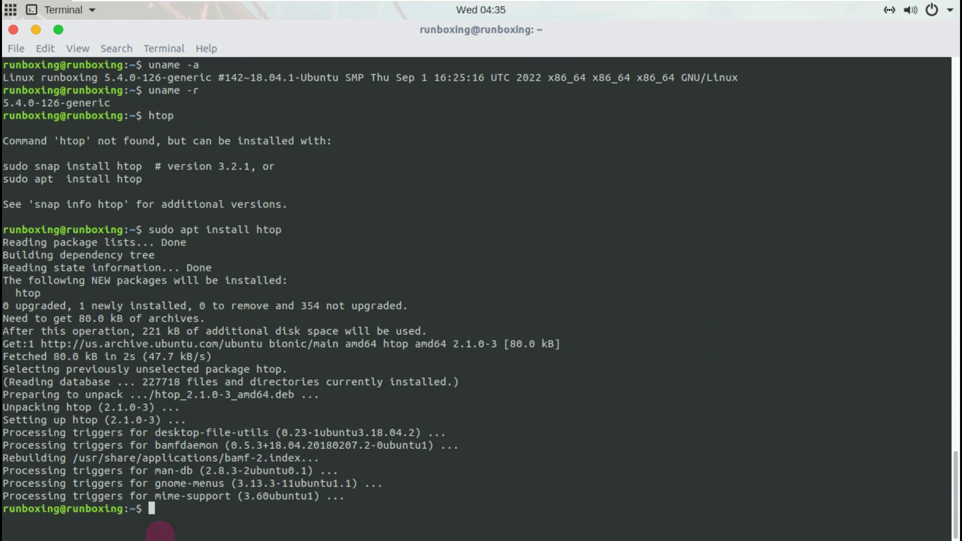
Clear the terminal, examine the running processes in htop as a tree, and close the terminal despite the running process
{"action": "type", "text": "clear"}
{"action": "key", "text": "Return"}
{"action": "type", "text": "htop"}
{"action": "key", "text": "Return"}
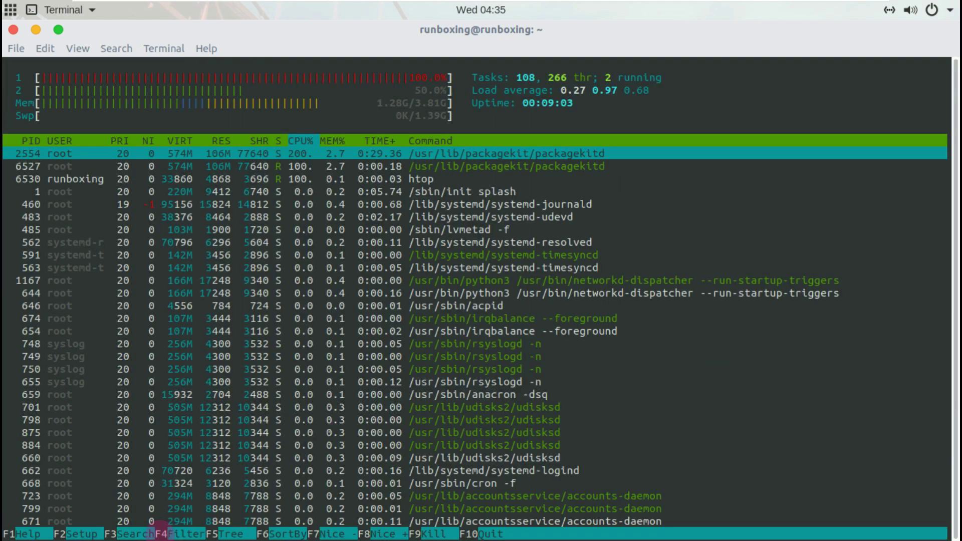
{"action": "key", "text": "F5"}
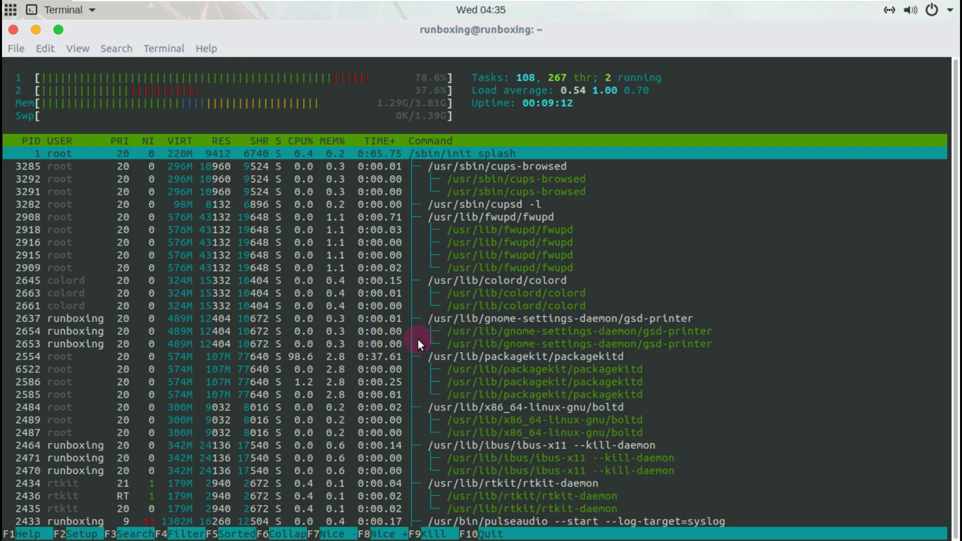
{"action": "left_click", "coordinate": [473, 332]}
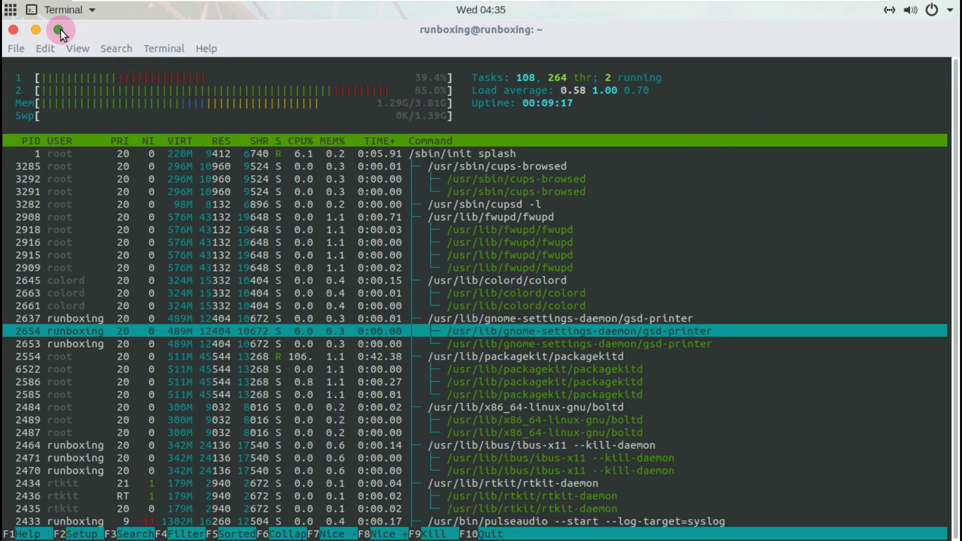
{"action": "left_click", "coordinate": [17, 29]}
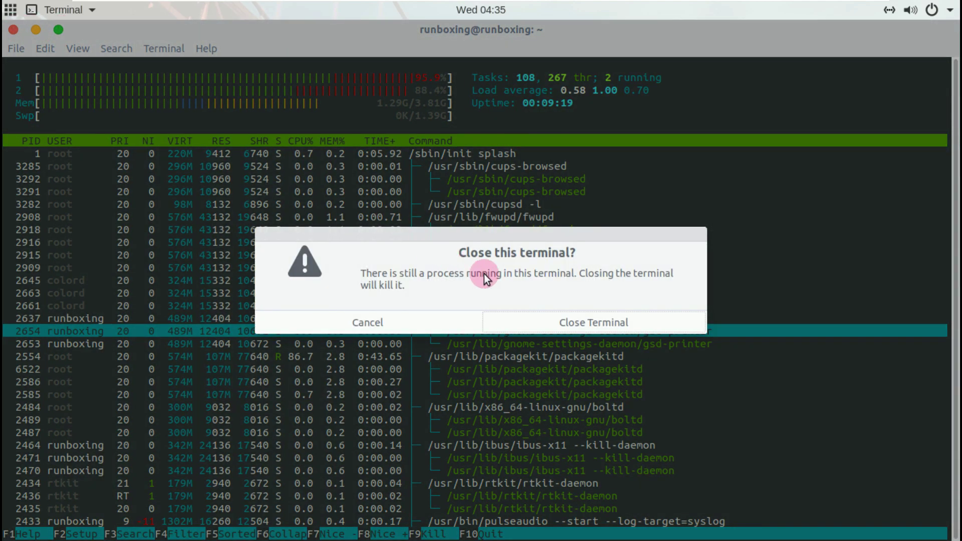
{"action": "left_click", "coordinate": [549, 317]}
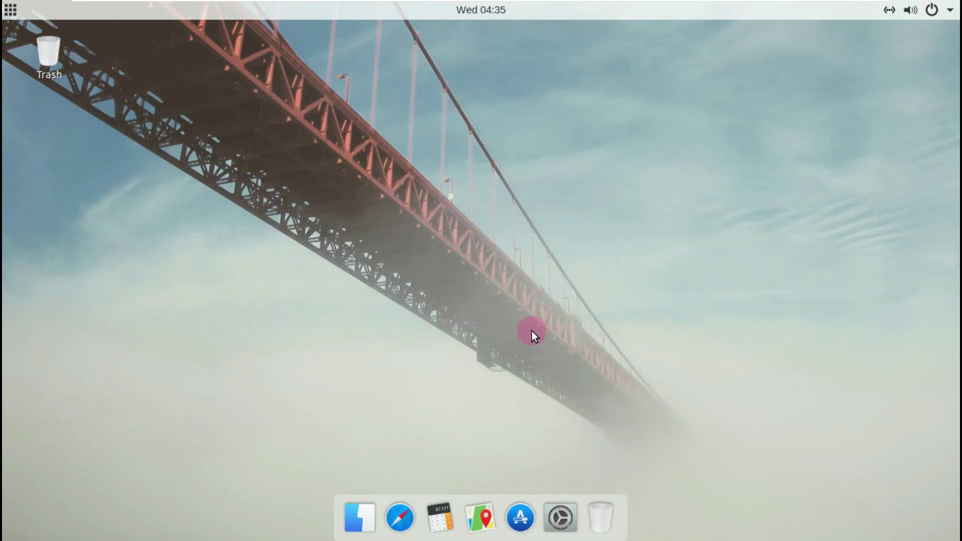
Open Ubuntu Software, dismiss the download error, and look through the Installed, Updates and Add-ons pages
{"action": "left_click", "coordinate": [521, 517]}
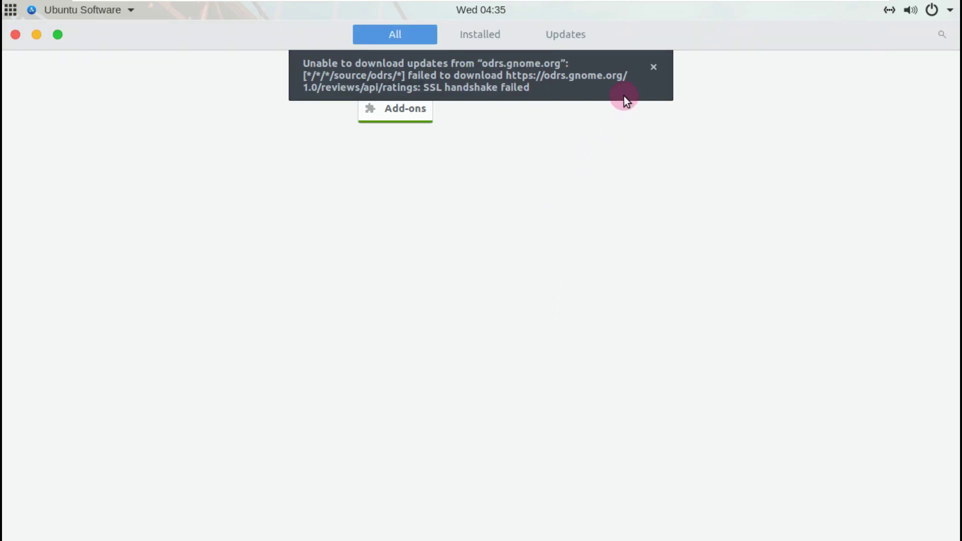
{"action": "left_click", "coordinate": [652, 68]}
{"action": "left_click", "coordinate": [508, 40]}
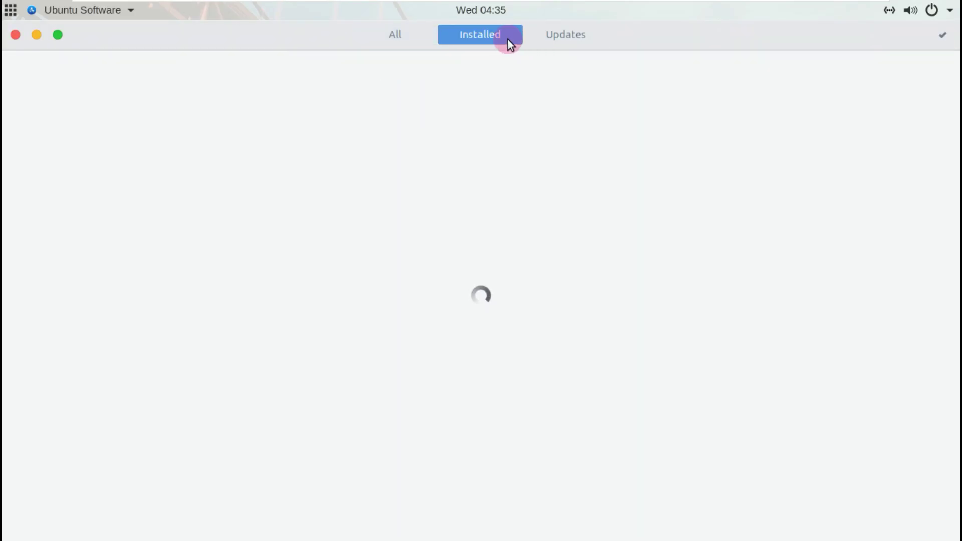
{"action": "left_click", "coordinate": [566, 35]}
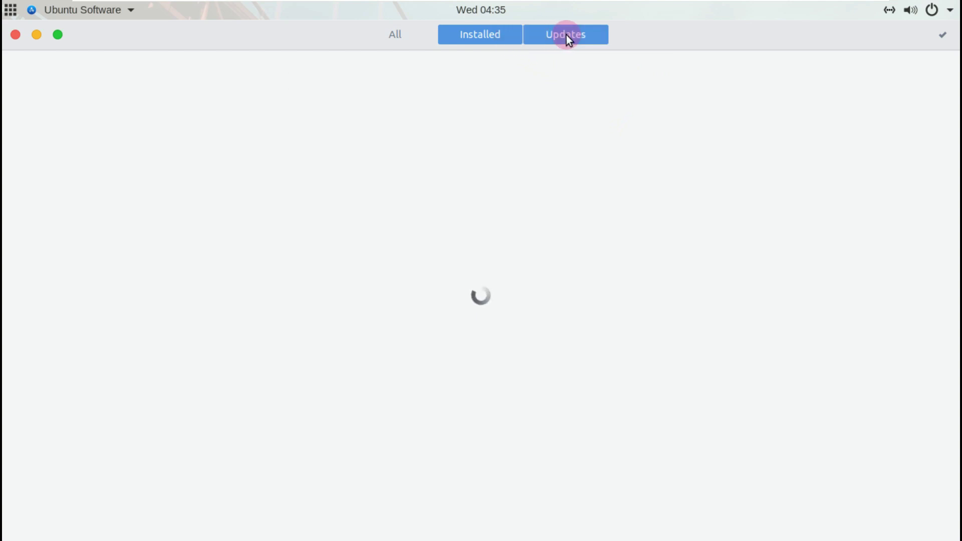
{"action": "left_click", "coordinate": [494, 37]}
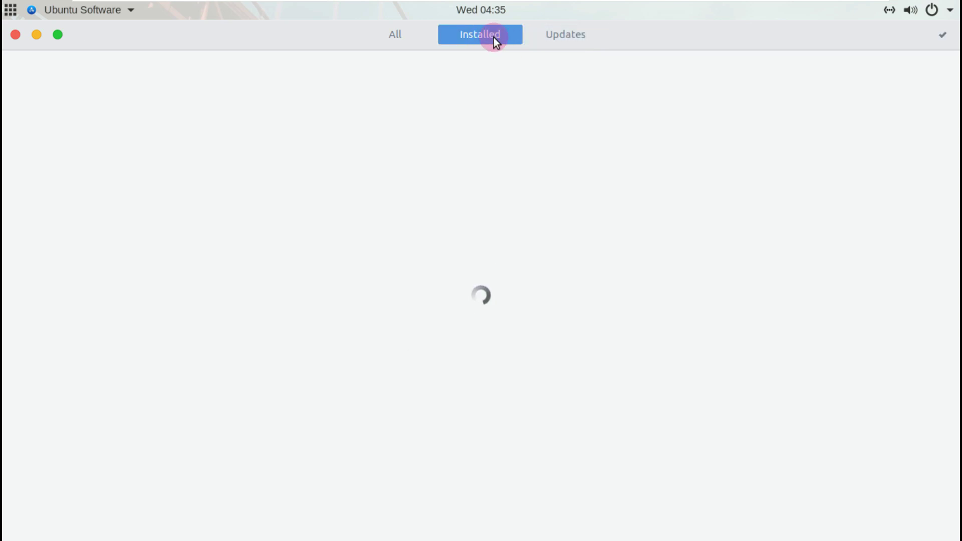
{"action": "left_click", "coordinate": [404, 35]}
{"action": "left_click", "coordinate": [416, 113]}
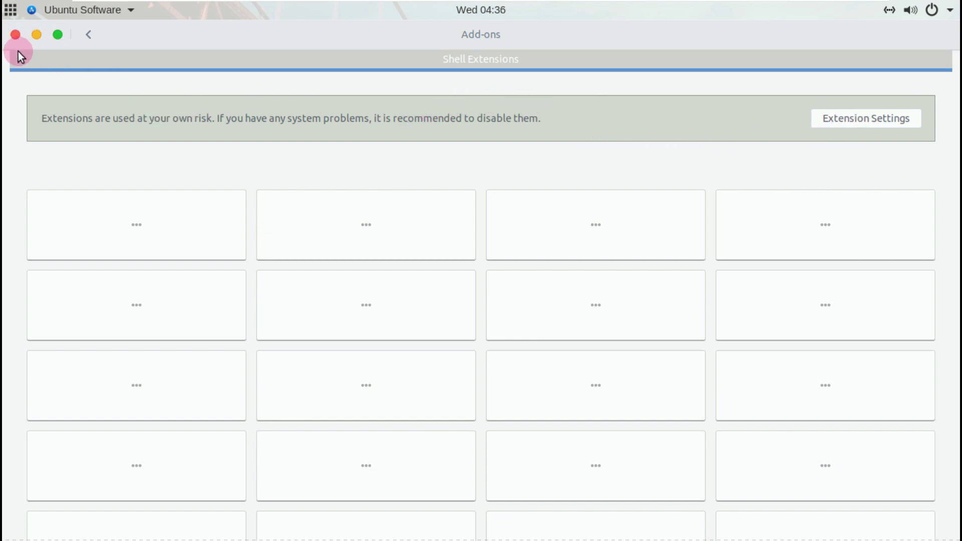
Browse all installed applications, including the Utilities folder, and launch LibreOffice Calc
{"action": "left_click", "coordinate": [10, 11]}
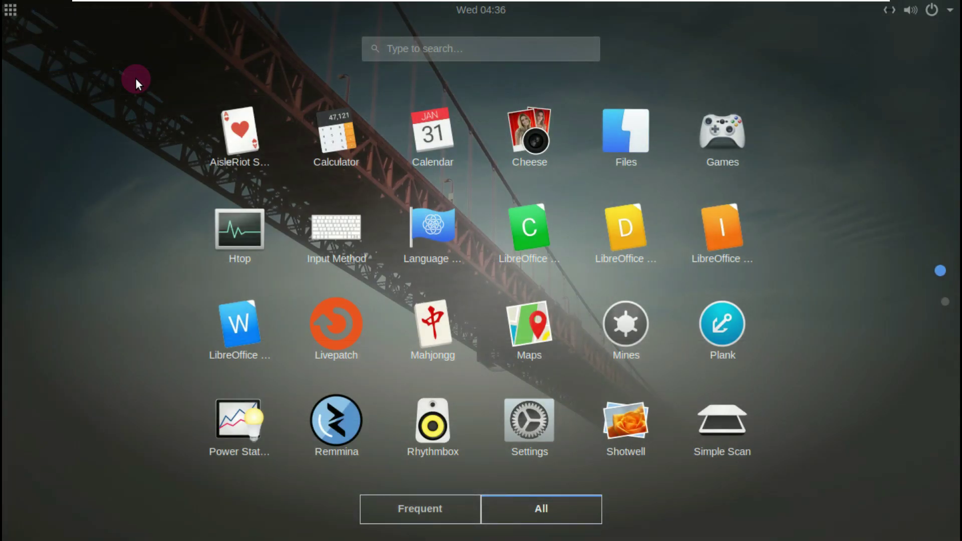
{"action": "scroll", "coordinate": [746, 147], "scroll_direction": "down", "scroll_amount": 1}
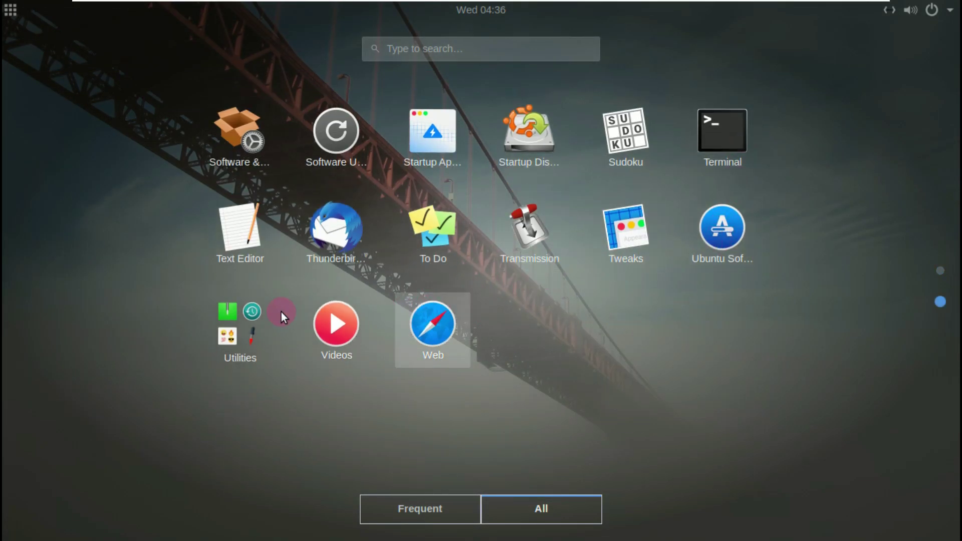
{"action": "left_click", "coordinate": [264, 315]}
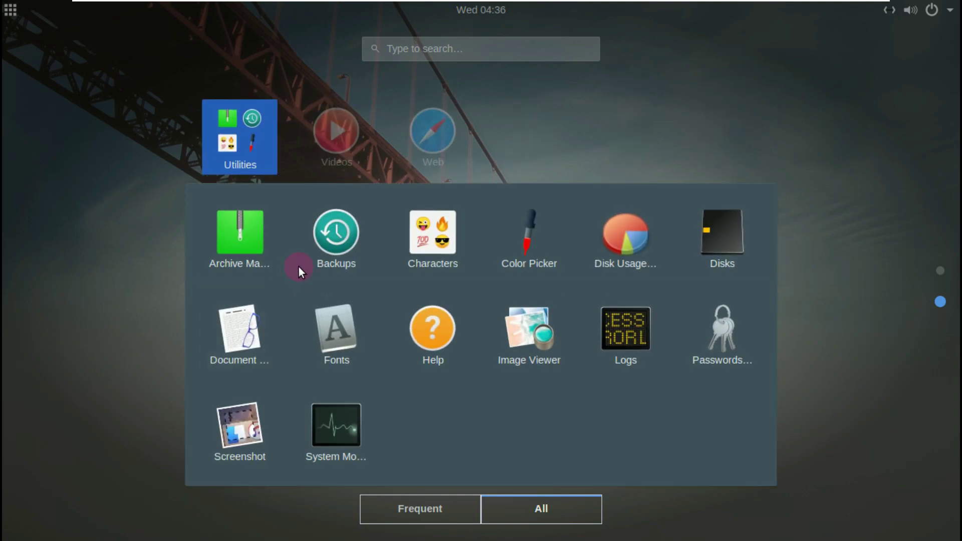
{"action": "left_click", "coordinate": [828, 287]}
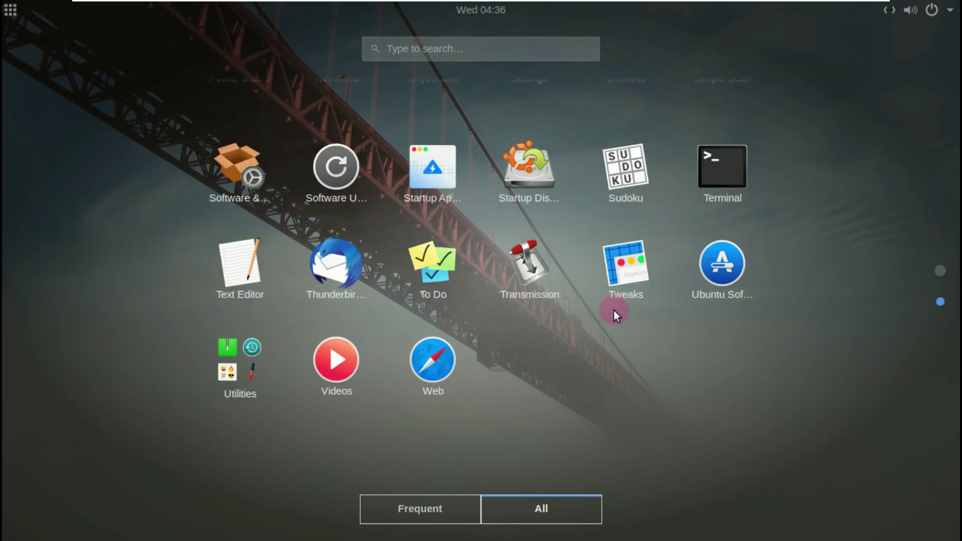
{"action": "scroll", "coordinate": [614, 310], "scroll_direction": "up", "scroll_amount": 1}
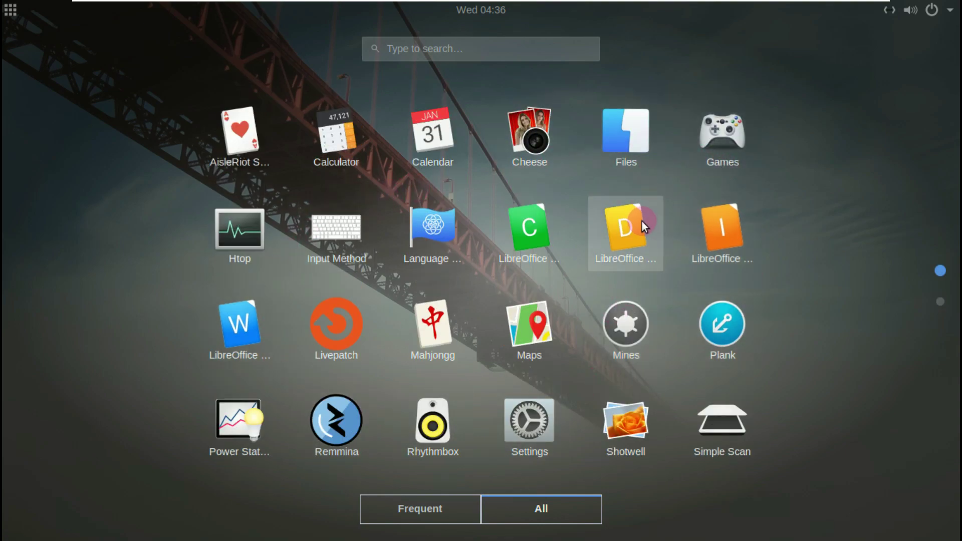
{"action": "left_click", "coordinate": [526, 235]}
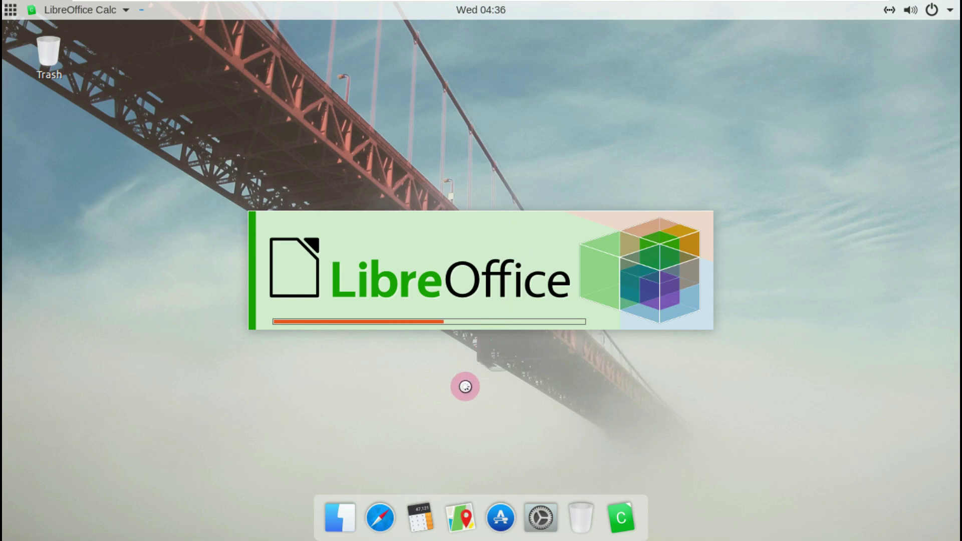
Open Calculator, move its window down from the top bar, and highlight the version number in its About dialog
{"action": "left_click_drag", "start_coordinate": [421, 515], "coordinate": [427, 509]}
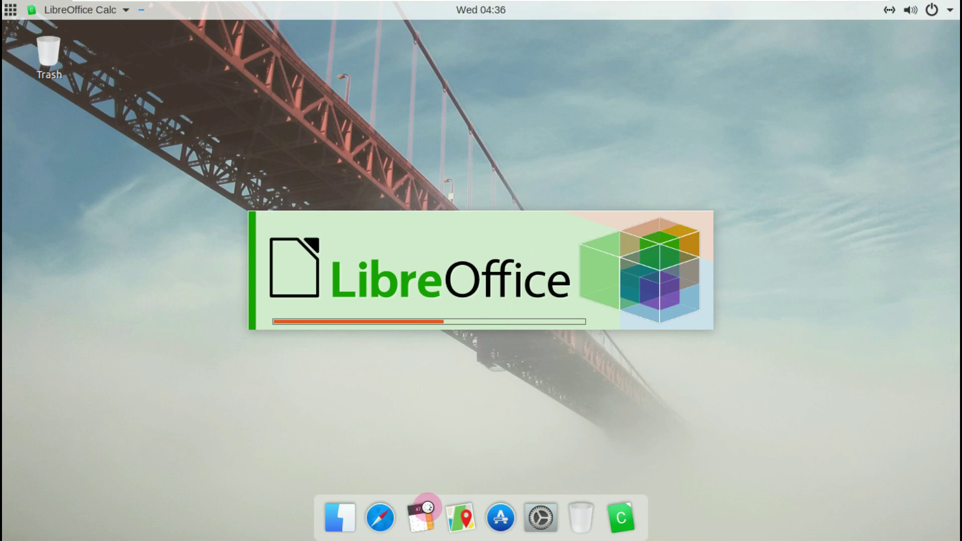
{"action": "left_click_drag", "start_coordinate": [299, 38], "coordinate": [311, 125]}
{"action": "left_click", "coordinate": [67, 10]}
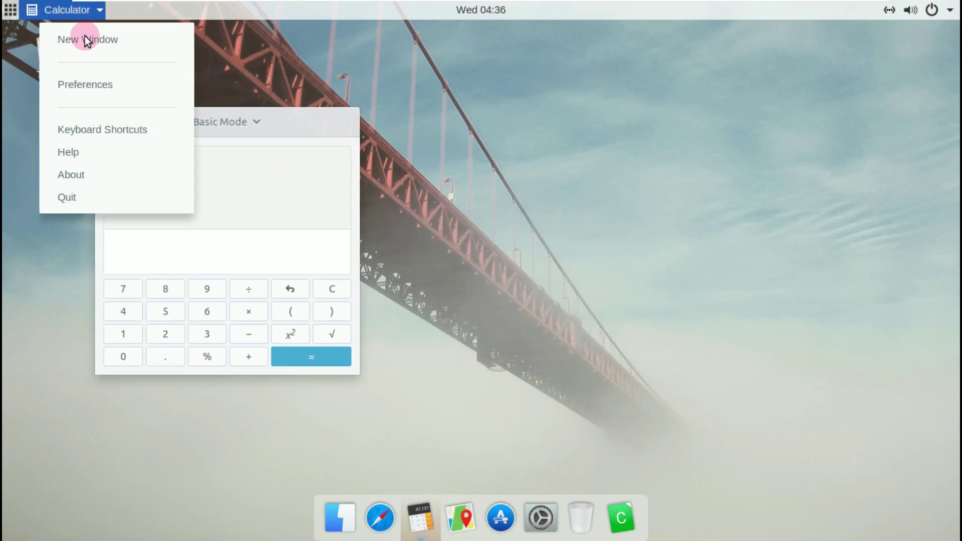
{"action": "left_click", "coordinate": [110, 169]}
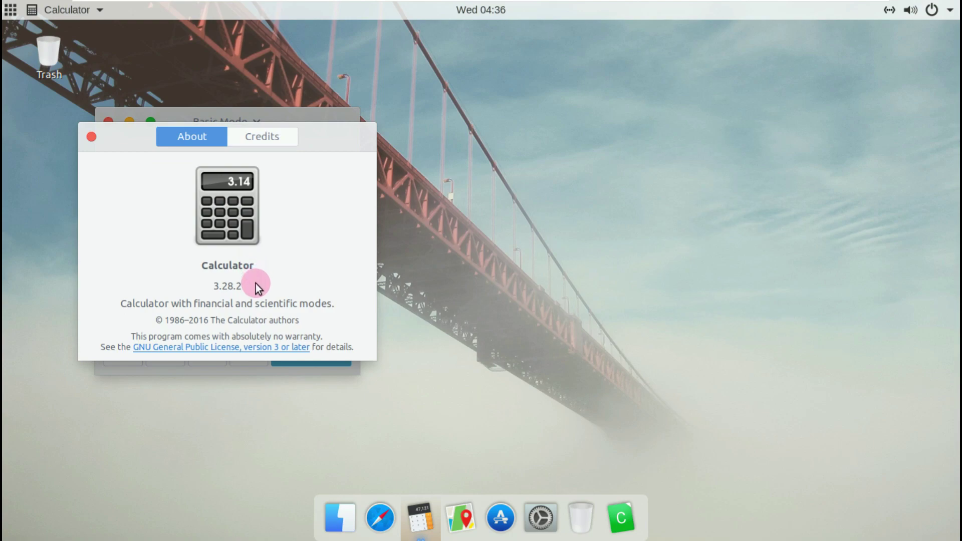
{"action": "left_click_drag", "start_coordinate": [253, 283], "coordinate": [161, 281]}
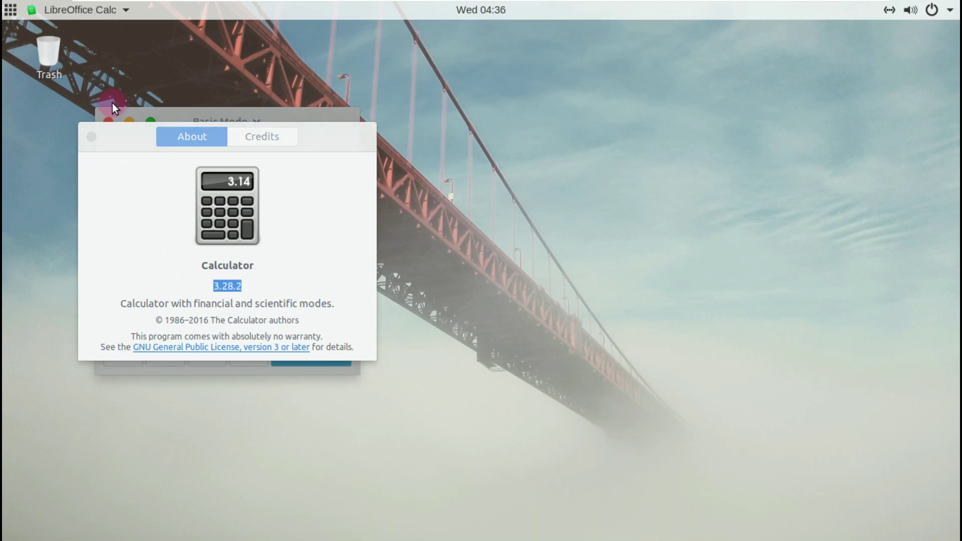
Highlight the version line in the About LibreOffice dialog, and close the dialog and LibreOffice Calc
{"action": "left_click", "coordinate": [125, 12]}
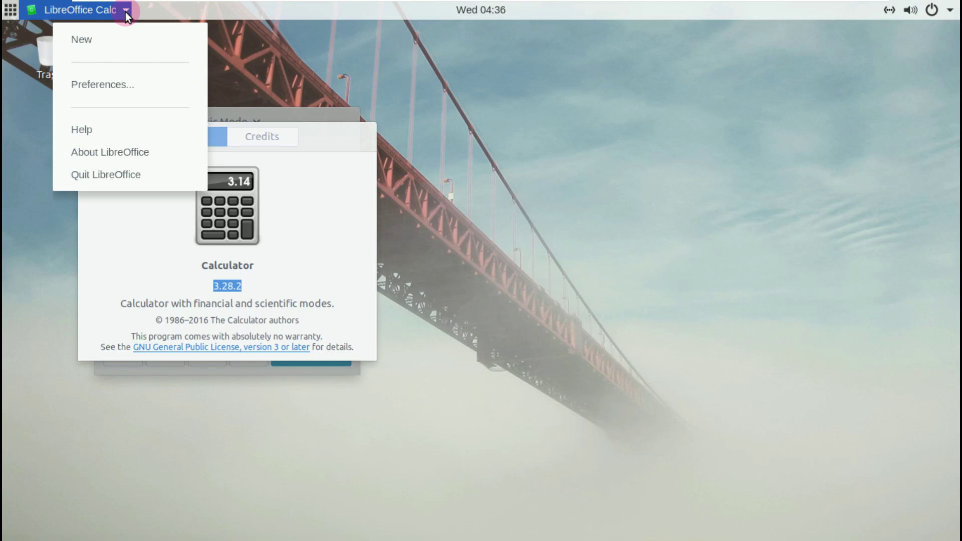
{"action": "left_click", "coordinate": [129, 152]}
{"action": "left_click", "coordinate": [398, 50]}
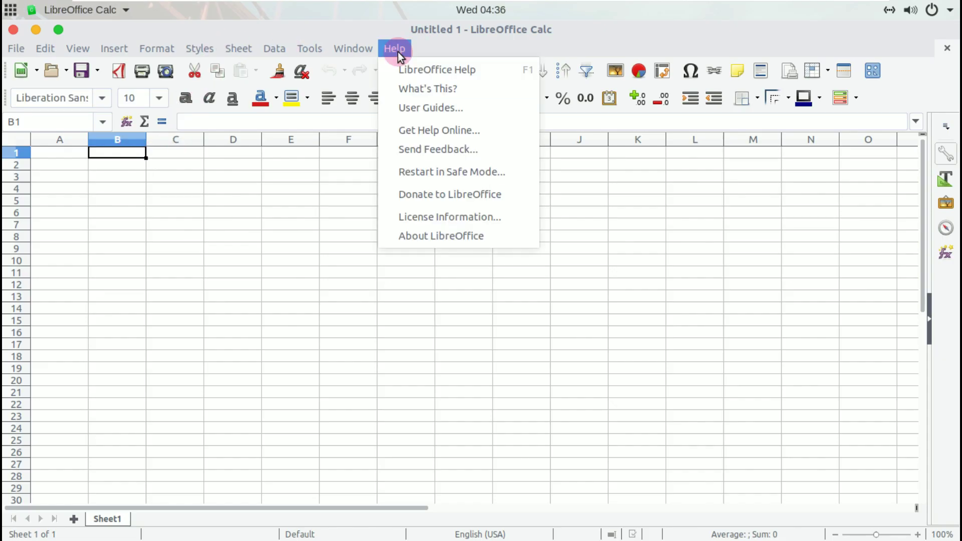
{"action": "left_click", "coordinate": [436, 230]}
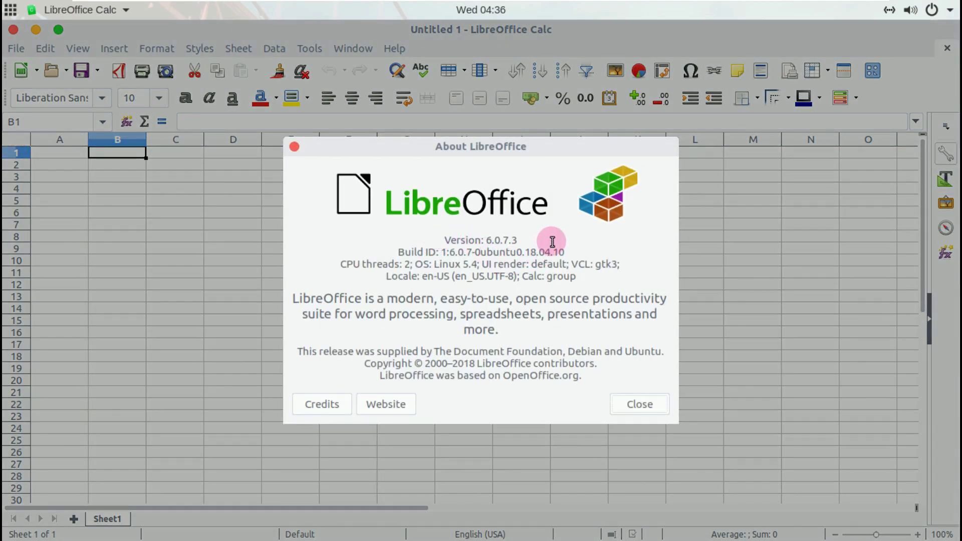
{"action": "left_click_drag", "start_coordinate": [549, 240], "coordinate": [447, 235]}
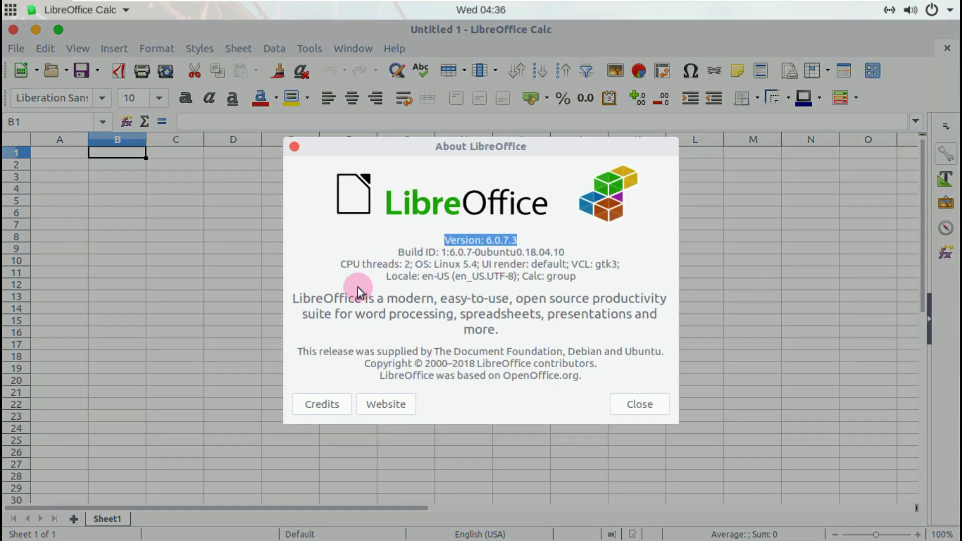
{"action": "left_click", "coordinate": [658, 409]}
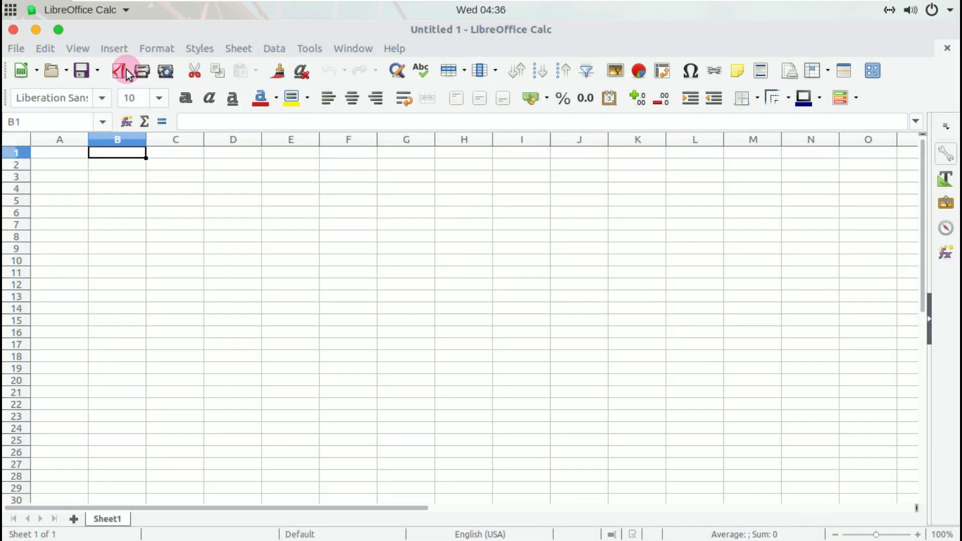
{"action": "left_click", "coordinate": [17, 31]}
Close Calculator's About dialog and the Calculator window
{"action": "left_click", "coordinate": [195, 145]}
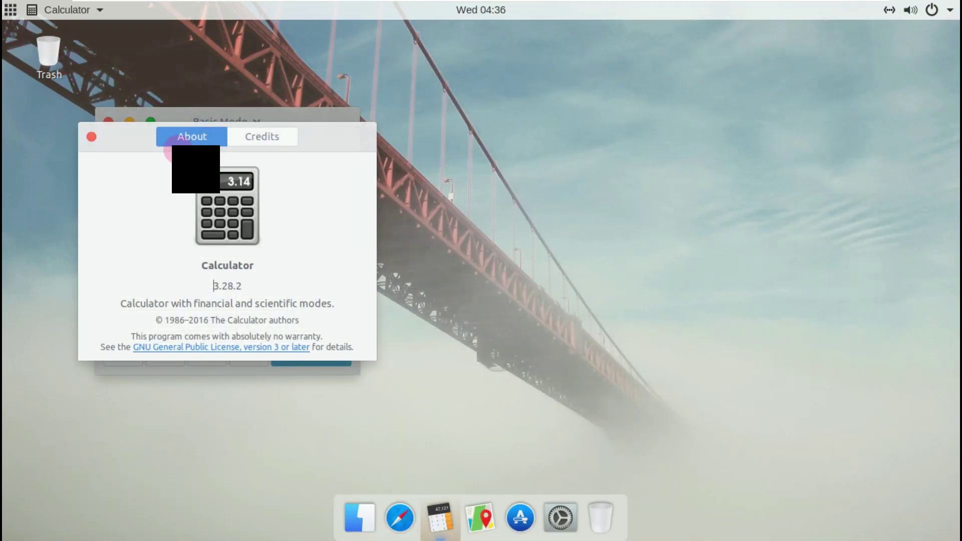
{"action": "left_click", "coordinate": [93, 137]}
{"action": "left_click", "coordinate": [108, 121]}
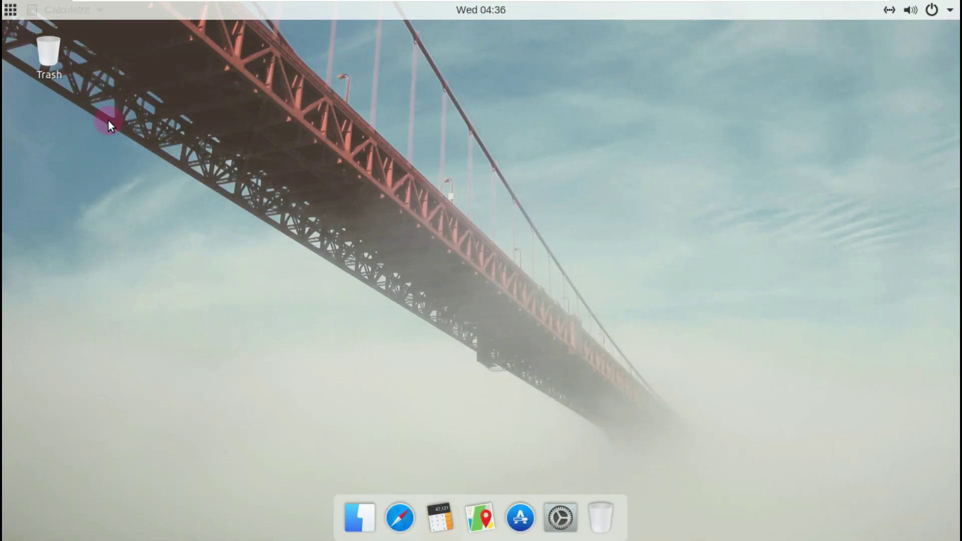
Open Maps, check the version number in its About dialog, and close the application
{"action": "left_click", "coordinate": [489, 506]}
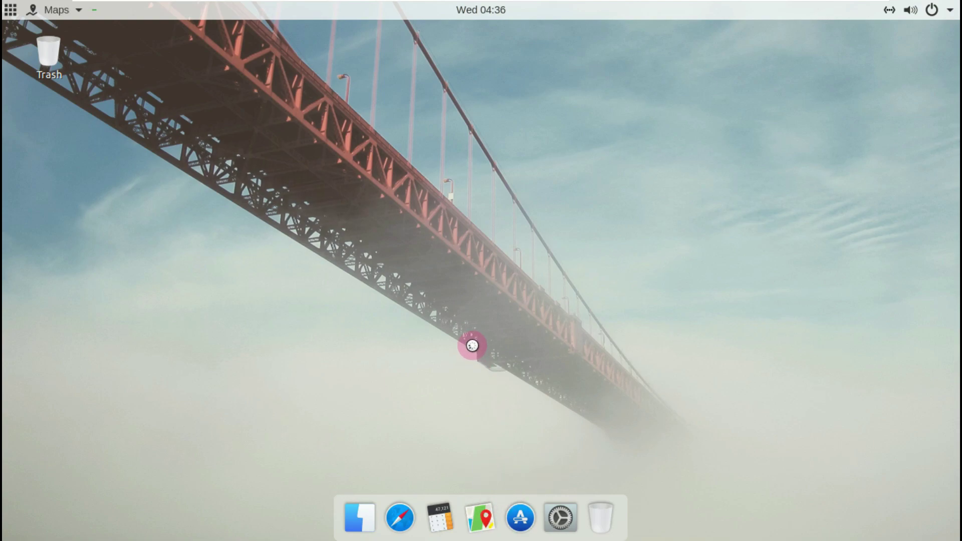
{"action": "left_click", "coordinate": [65, 14]}
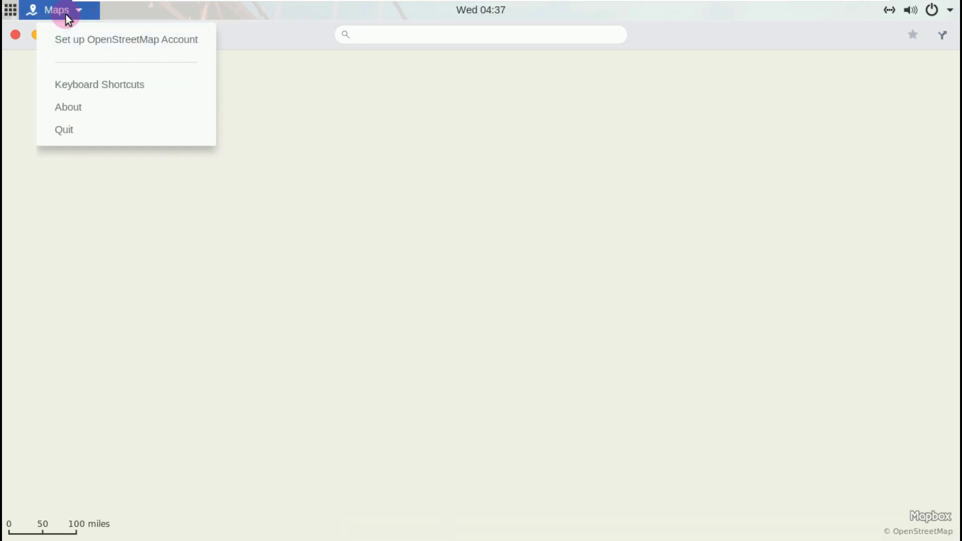
{"action": "left_click", "coordinate": [92, 107]}
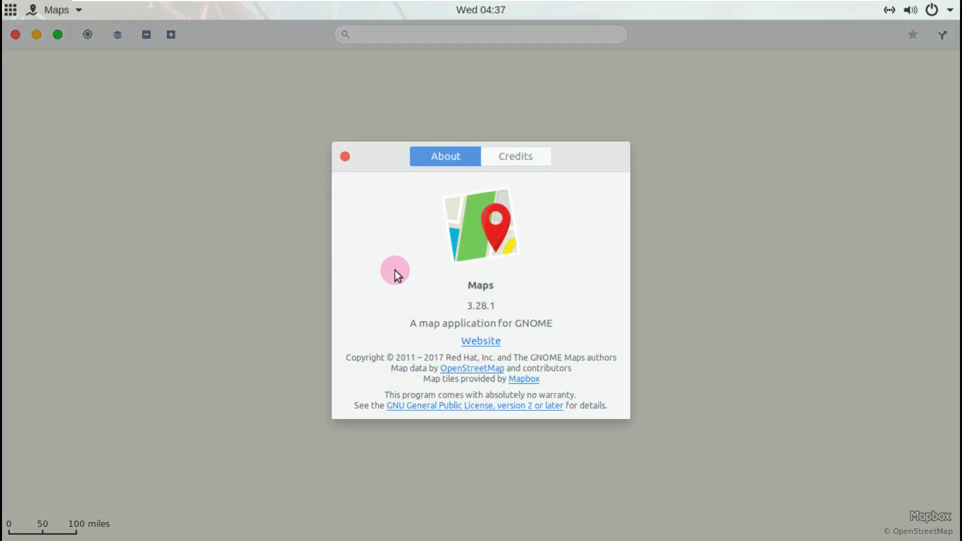
{"action": "left_click_drag", "start_coordinate": [515, 304], "coordinate": [311, 305]}
{"action": "left_click", "coordinate": [345, 156]}
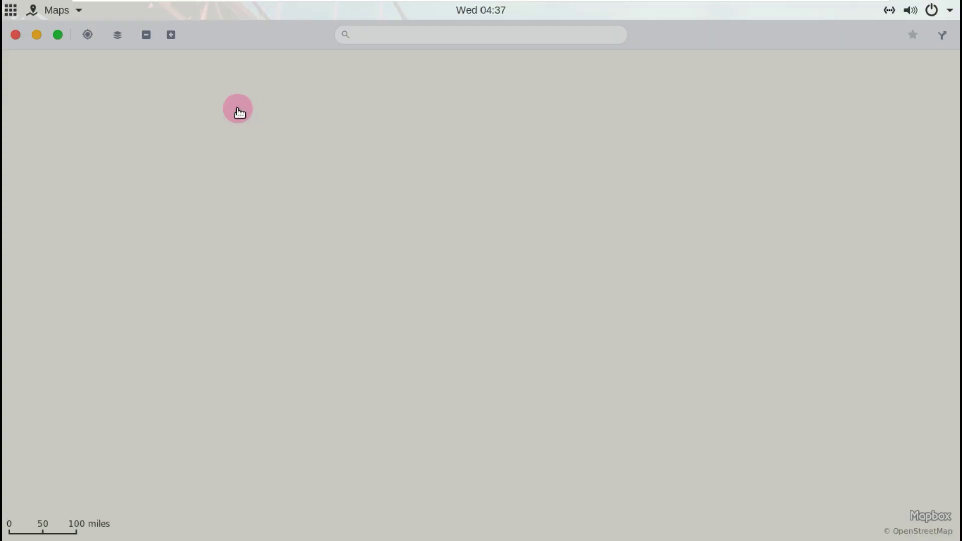
{"action": "left_click", "coordinate": [16, 31]}
Open Calendar, highlight the version number in its About dialog, and close the dialog and the application
{"action": "left_click", "coordinate": [10, 9]}
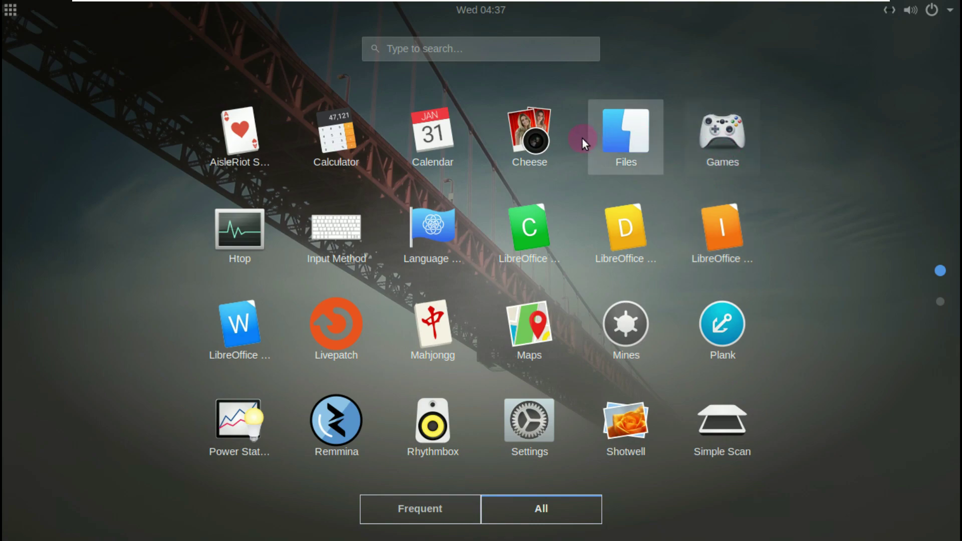
{"action": "left_click", "coordinate": [440, 118]}
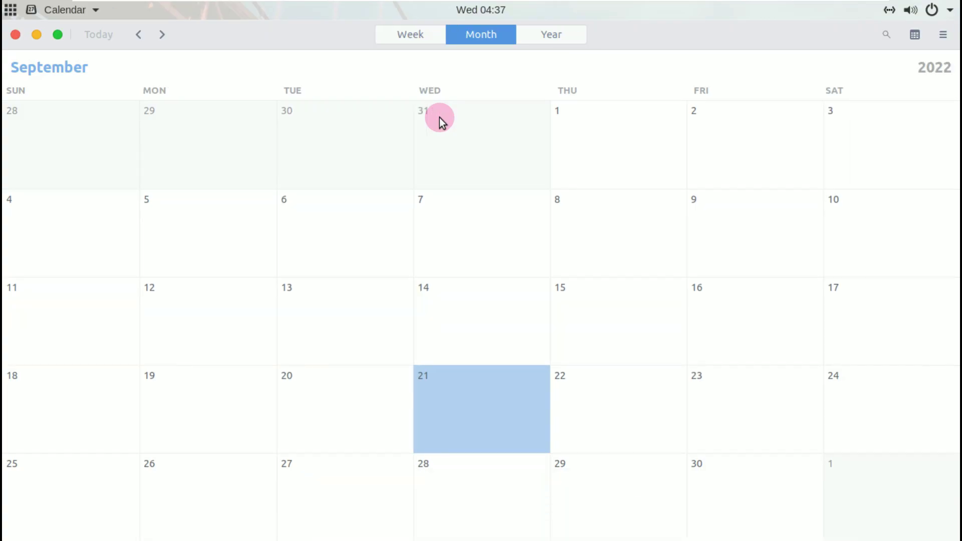
{"action": "left_click", "coordinate": [89, 13]}
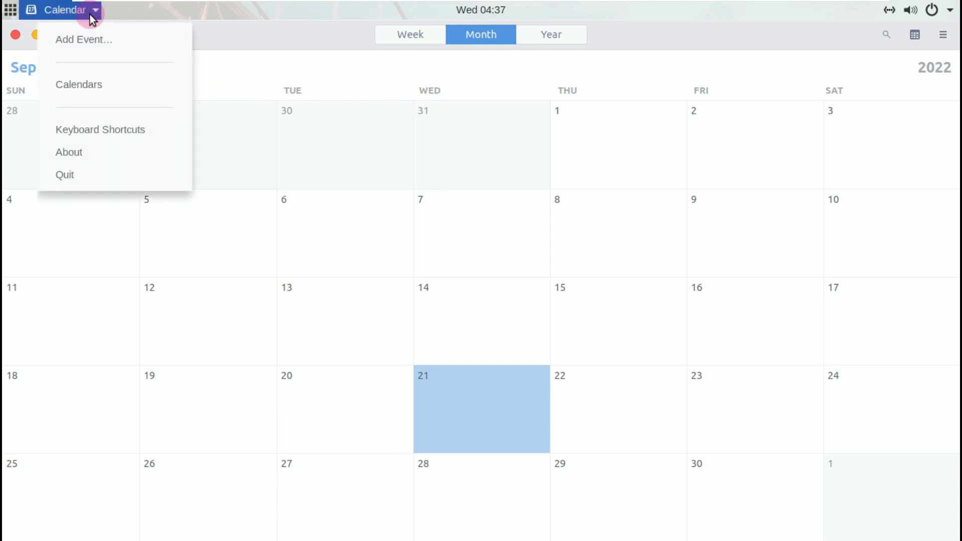
{"action": "left_click", "coordinate": [95, 149]}
{"action": "double_click", "coordinate": [427, 325]}
{"action": "left_click", "coordinate": [345, 177]}
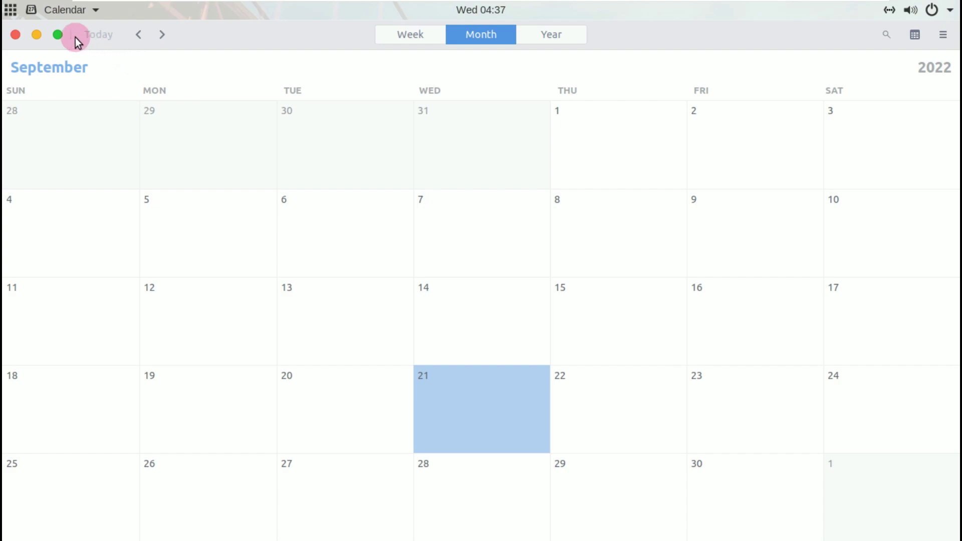
{"action": "left_click", "coordinate": [16, 34]}
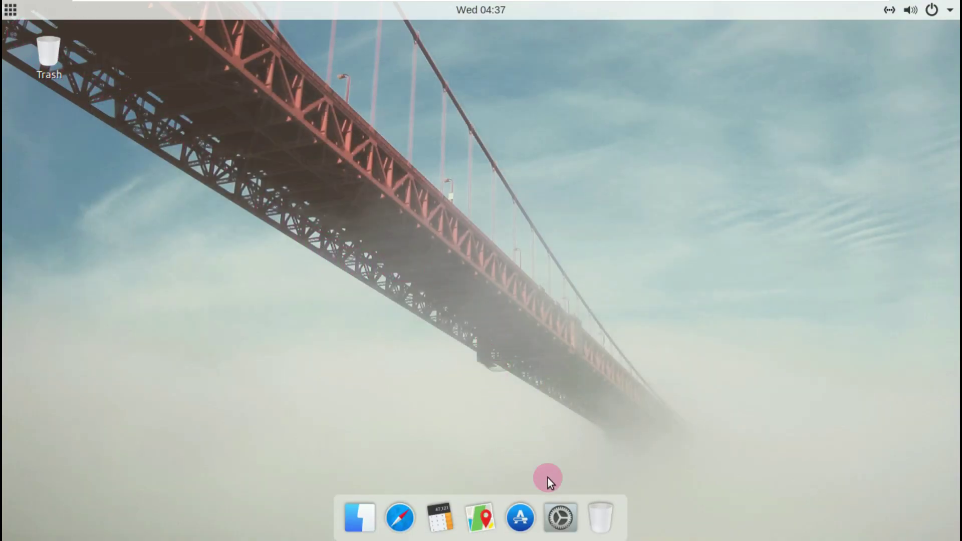
Open Settings and show the system's About information under Details
{"action": "left_click", "coordinate": [569, 506]}
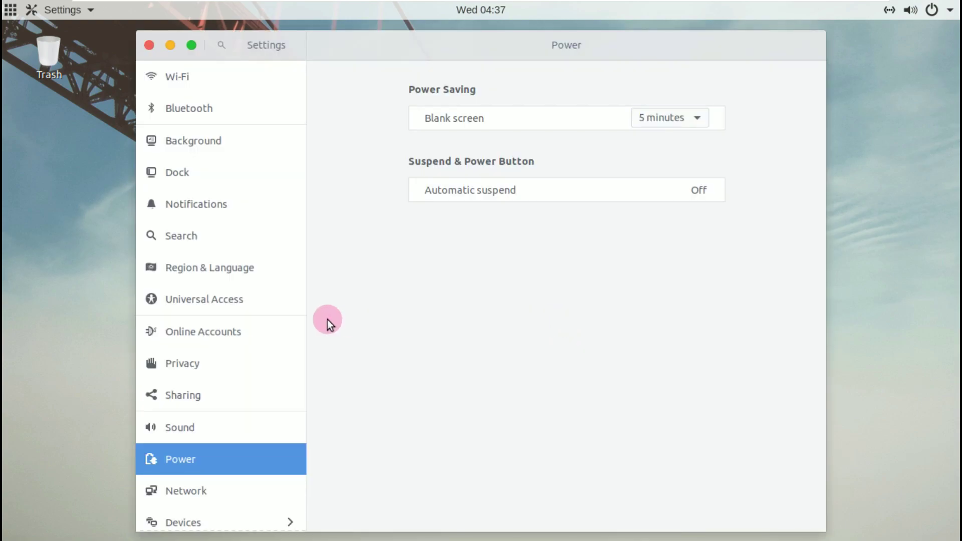
{"action": "scroll", "coordinate": [275, 317], "scroll_direction": "down", "scroll_amount": 2}
{"action": "left_click", "coordinate": [228, 501]}
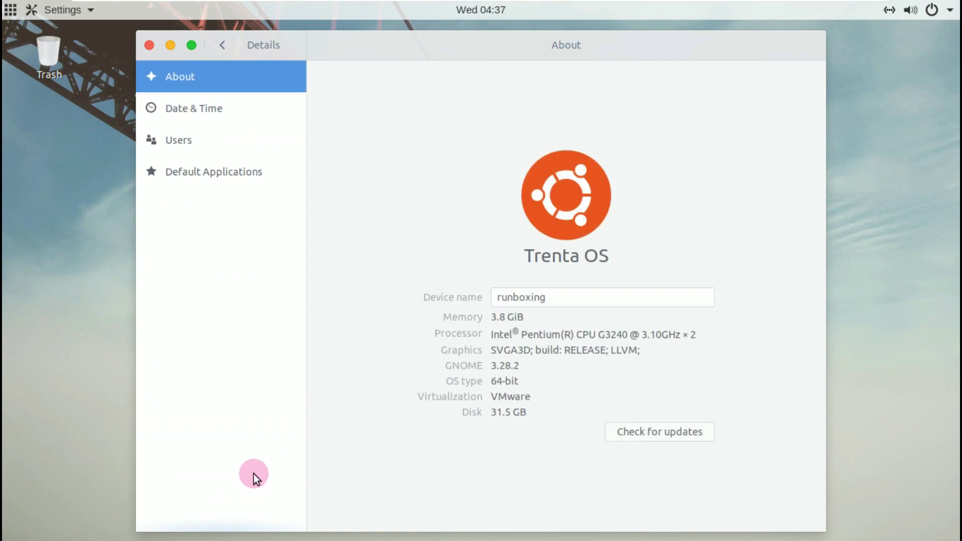
Open Tweaks and look through its Desktop, Extensions, Fonts, and Keyboard & Mouse pages
{"action": "left_click", "coordinate": [15, 12]}
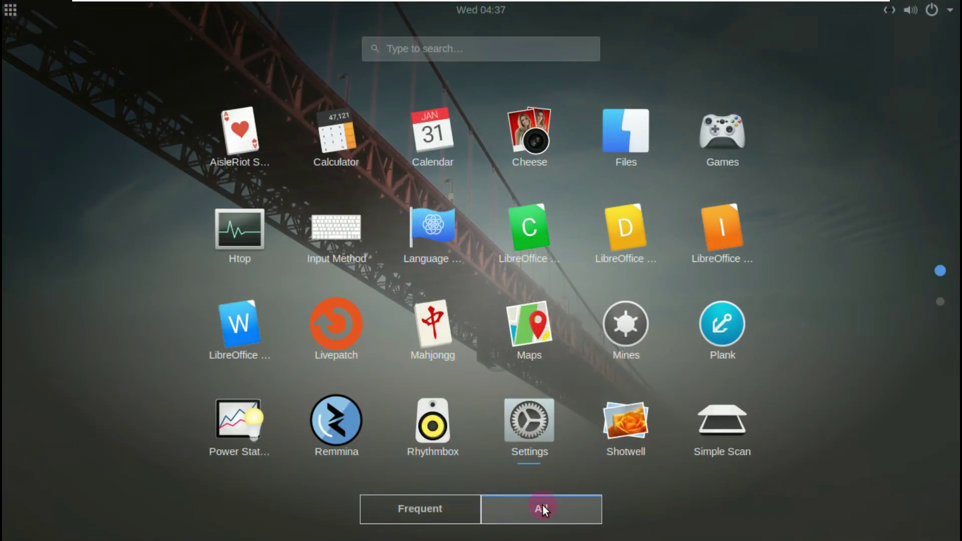
{"action": "scroll", "coordinate": [819, 181], "scroll_direction": "down", "scroll_amount": 1}
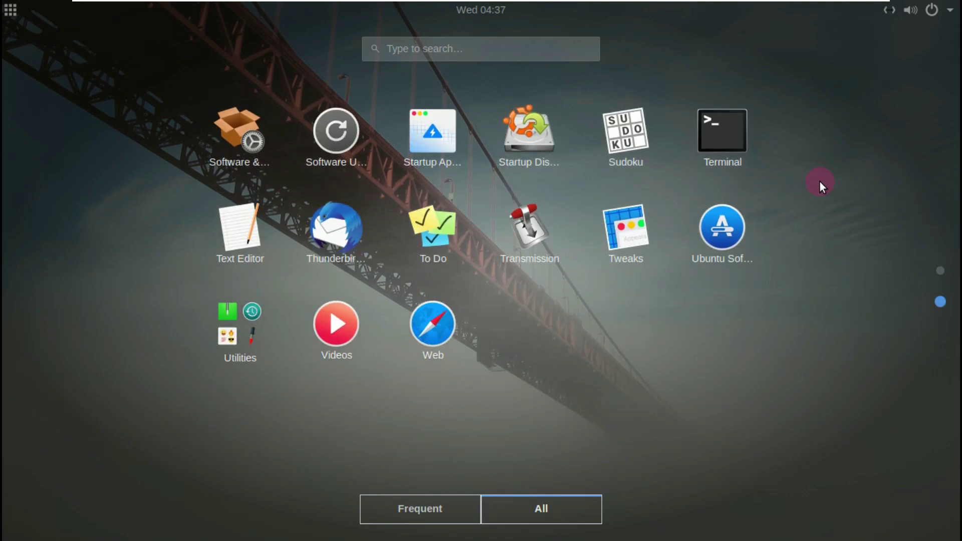
{"action": "left_click", "coordinate": [629, 227]}
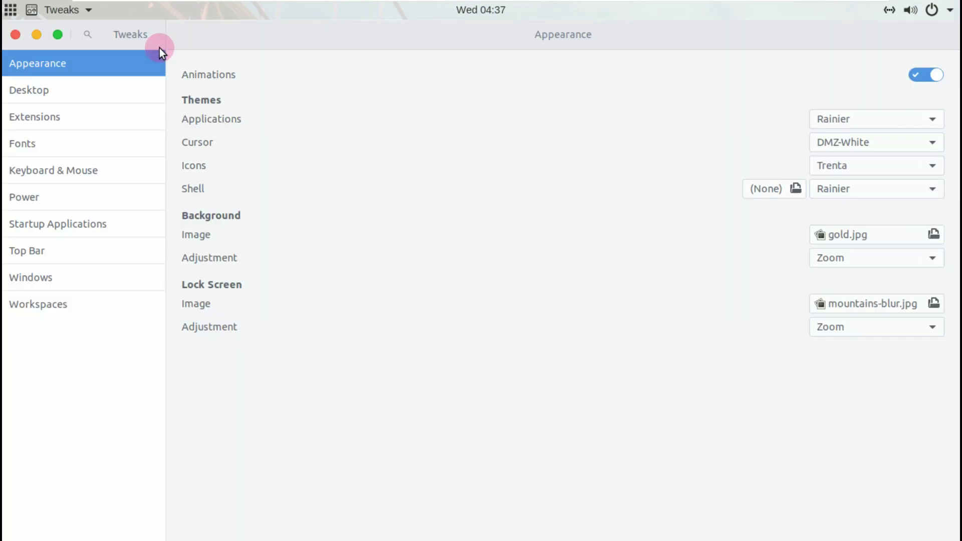
{"action": "left_click", "coordinate": [59, 94]}
{"action": "left_click", "coordinate": [73, 116]}
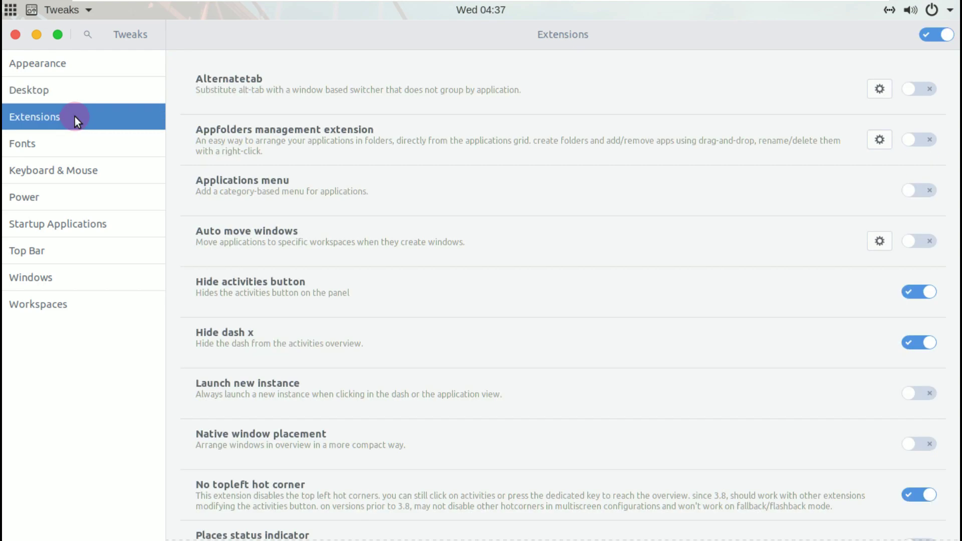
{"action": "left_click", "coordinate": [94, 154]}
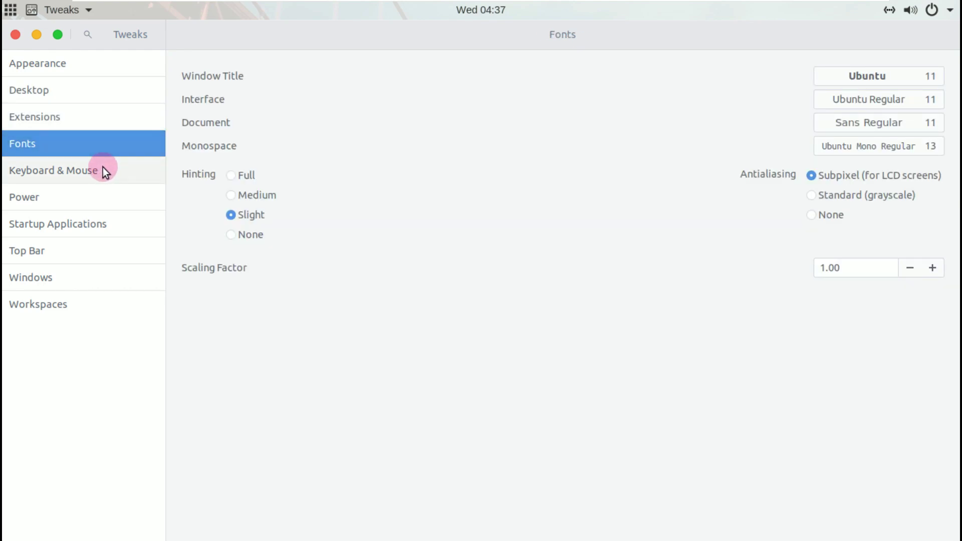
{"action": "left_click", "coordinate": [105, 171]}
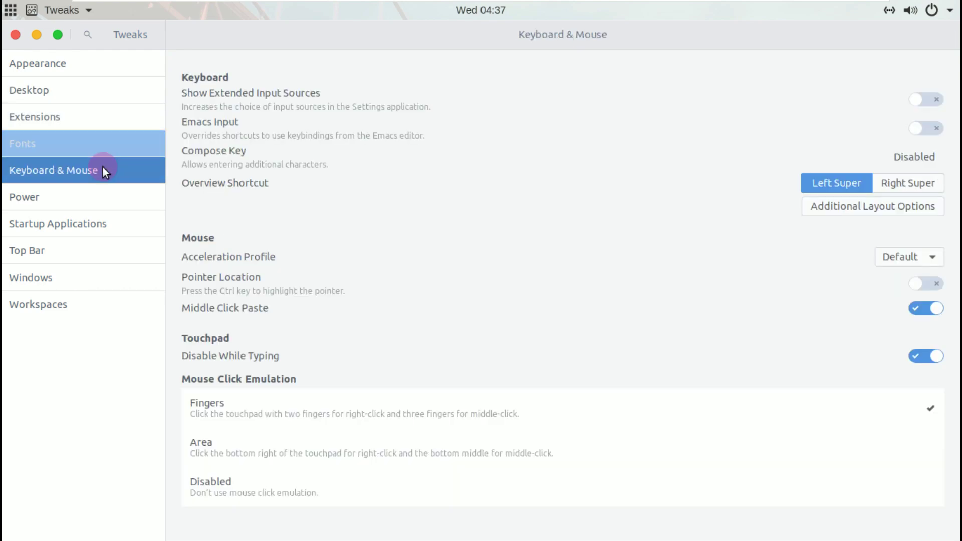
Look through the Power, Startup Applications, Top Bar, Windows and Workspaces pages, and close Tweaks and Settings
{"action": "left_click", "coordinate": [115, 193]}
{"action": "left_click", "coordinate": [123, 226]}
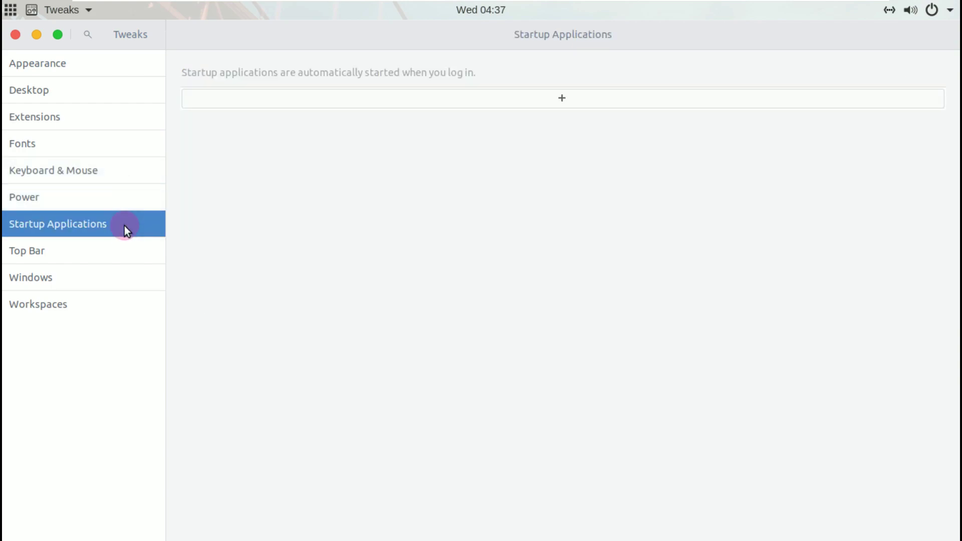
{"action": "left_click", "coordinate": [124, 246]}
{"action": "left_click", "coordinate": [115, 281]}
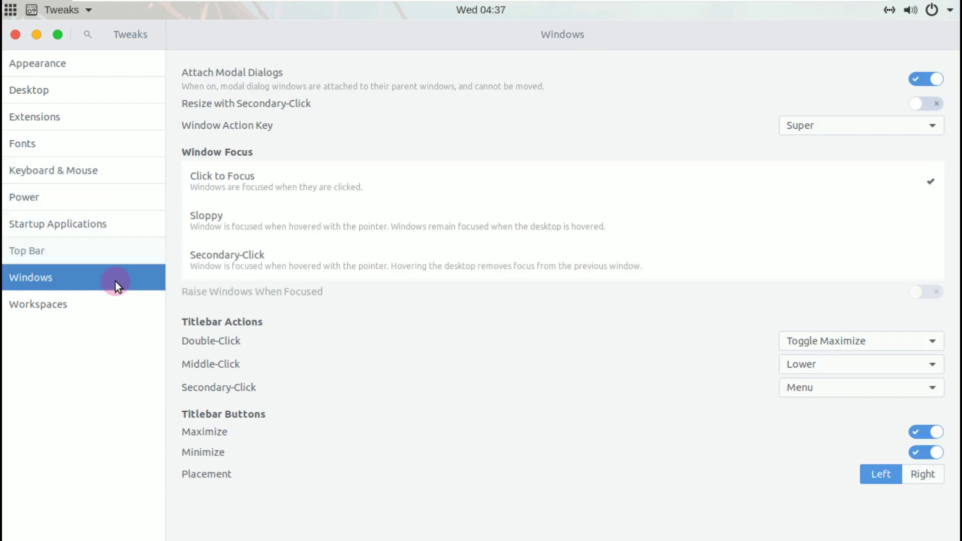
{"action": "left_click", "coordinate": [110, 303]}
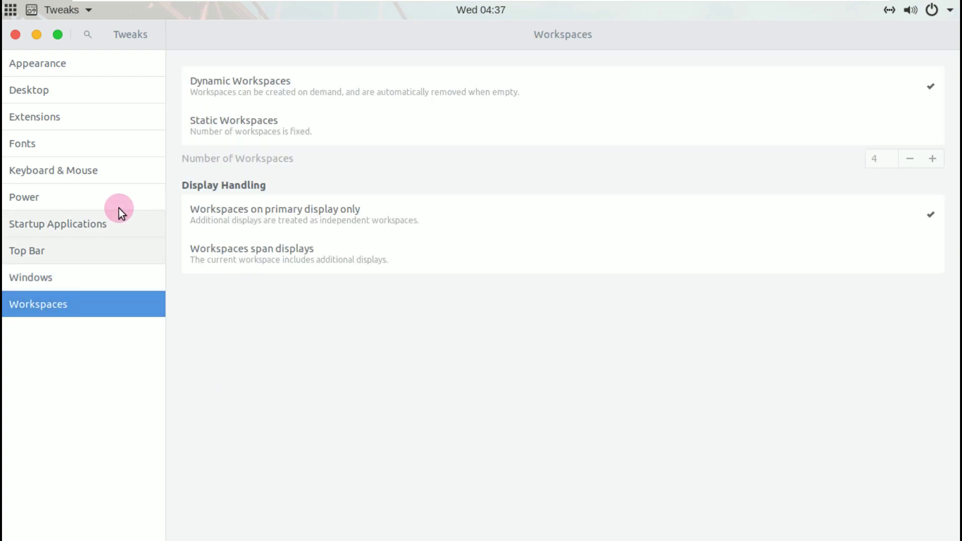
{"action": "left_click", "coordinate": [16, 38]}
{"action": "left_click", "coordinate": [150, 47]}
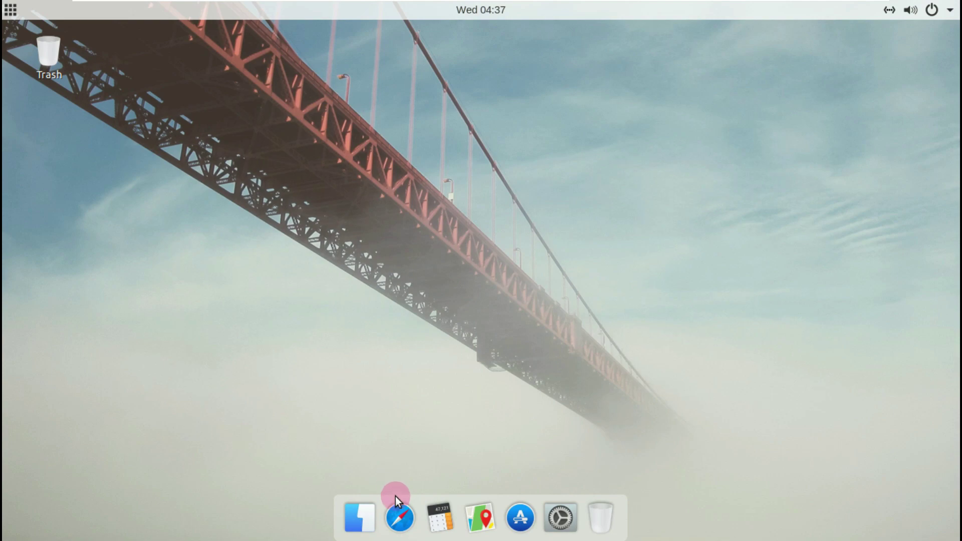
Open the Web browser, highlight the version number in its About dialog, and close the dialog
{"action": "left_click", "coordinate": [399, 514]}
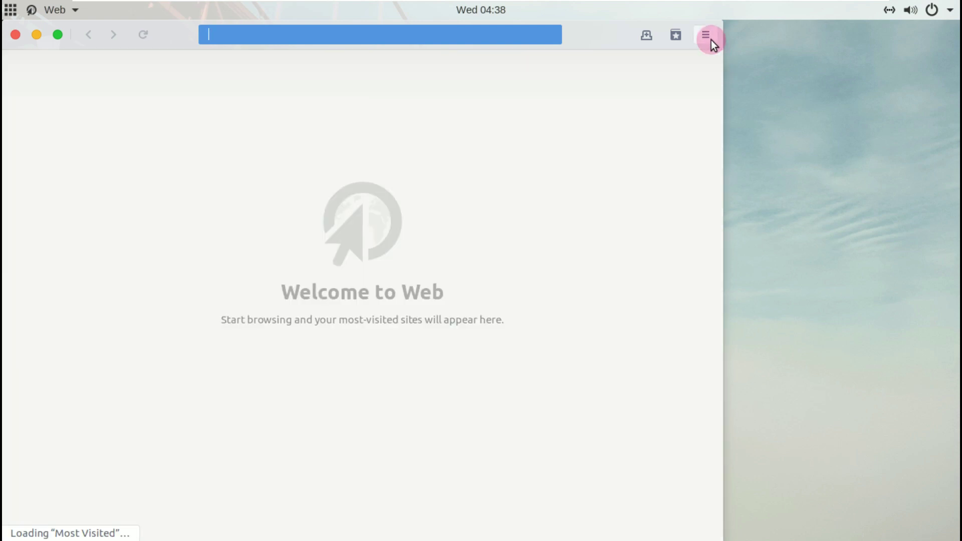
{"action": "left_click", "coordinate": [706, 36]}
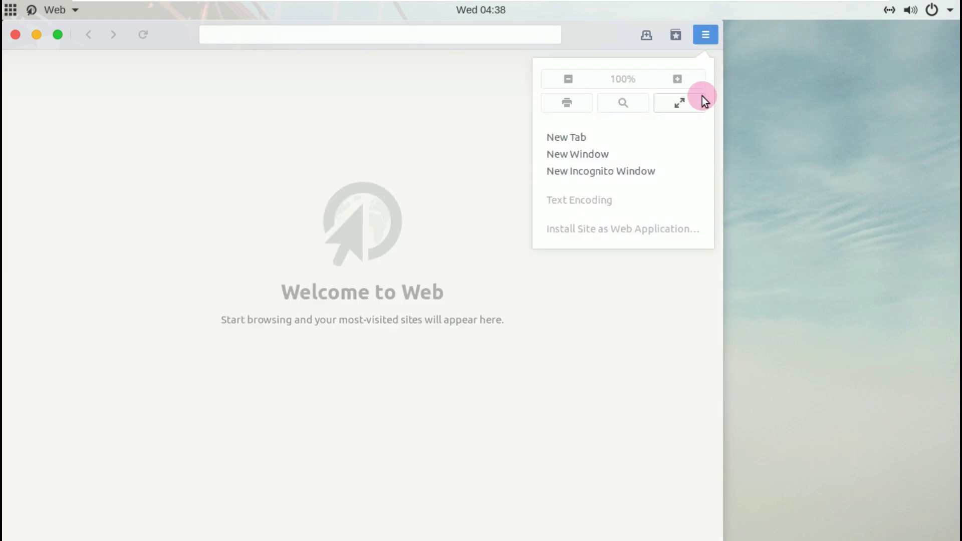
{"action": "left_click", "coordinate": [70, 11]}
{"action": "left_click", "coordinate": [85, 333]}
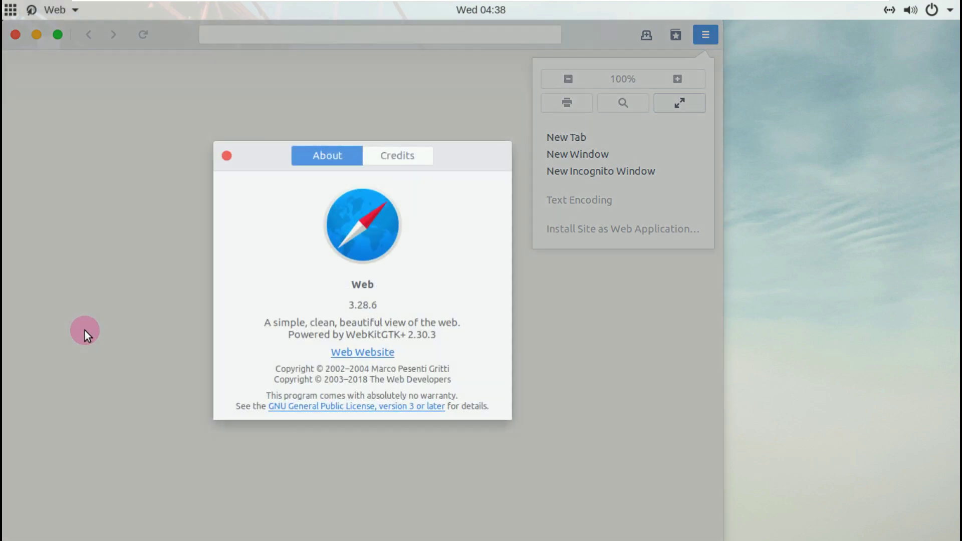
{"action": "left_click_drag", "start_coordinate": [349, 311], "coordinate": [396, 304]}
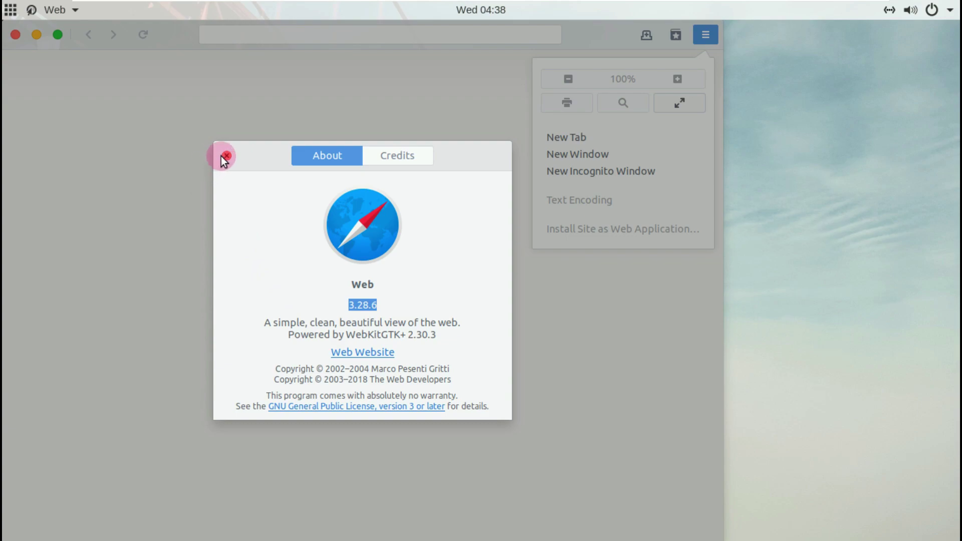
{"action": "left_click", "coordinate": [226, 156]}
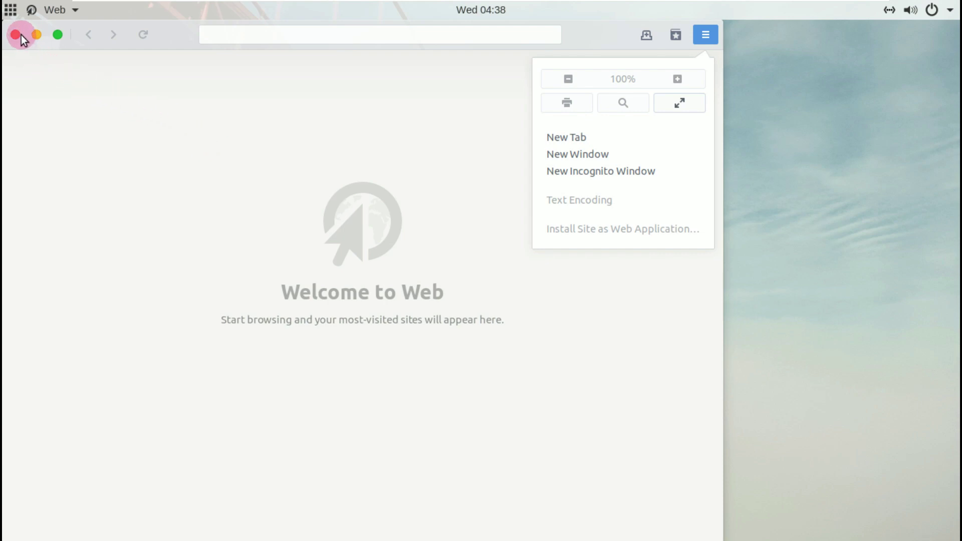
Search the web for "trenta os" from the browser's address bar
{"action": "left_click", "coordinate": [317, 30]}
{"action": "left_click", "coordinate": [317, 30]}
{"action": "type", "text": "trent"}
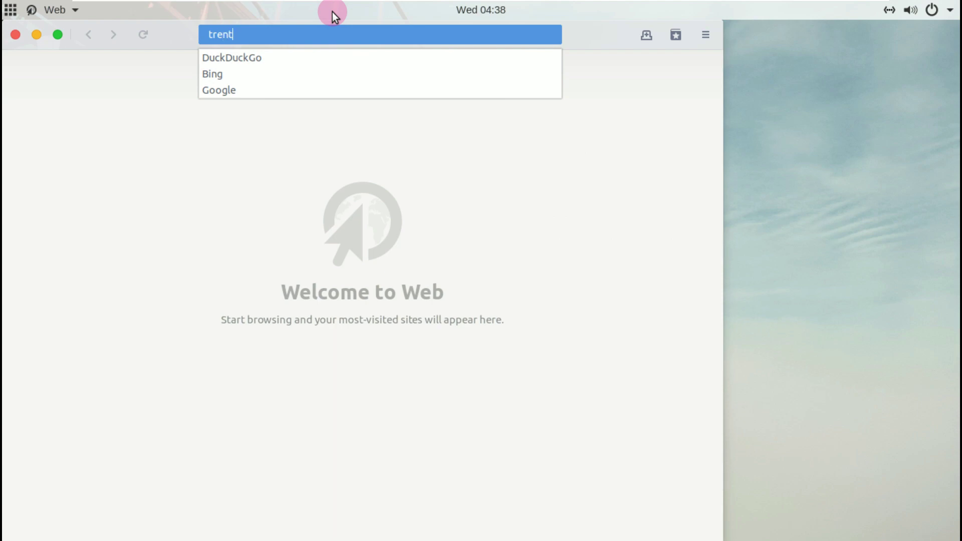
{"action": "type", "text": "a os"}
{"action": "key", "text": "Return"}
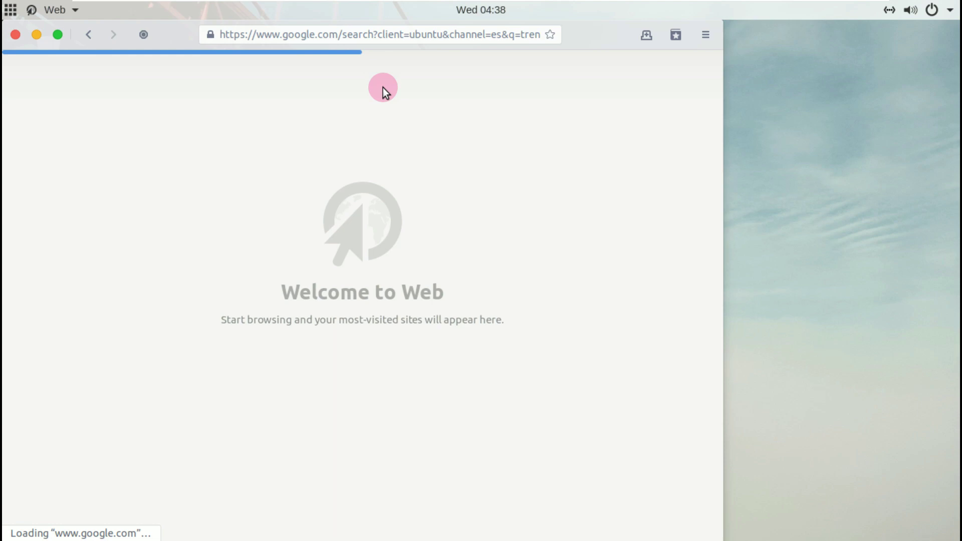
Check the calendar and notifications popup, dismiss it, and move the browser window away from the screen's edge
{"action": "left_click", "coordinate": [461, 10]}
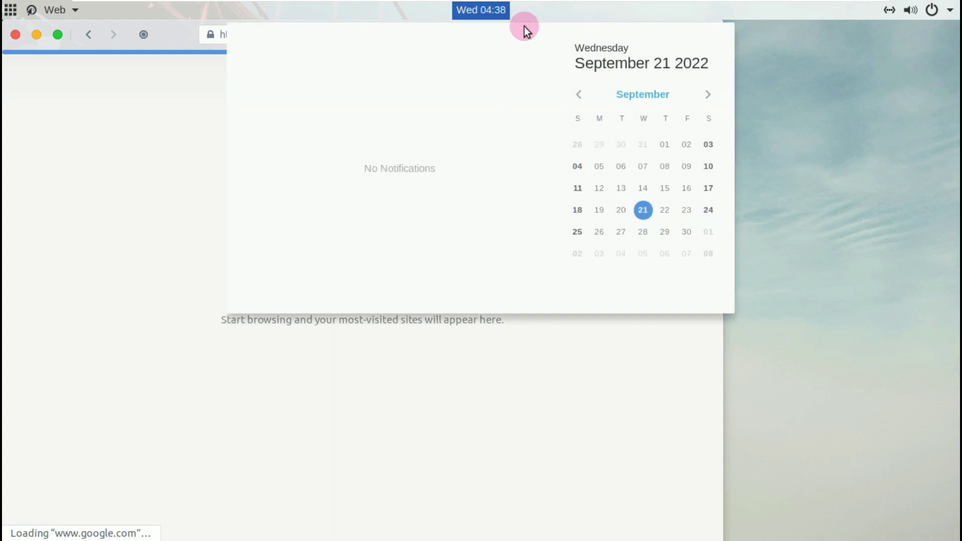
{"action": "left_click", "coordinate": [221, 159]}
{"action": "left_click_drag", "start_coordinate": [170, 40], "coordinate": [300, 44]}
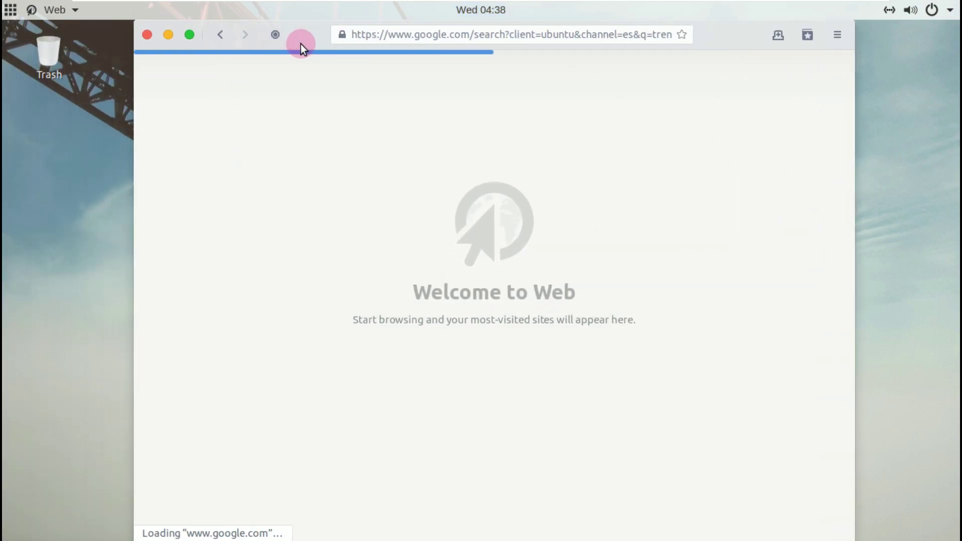
Check the browser's page options and its About dialog, and close both
{"action": "left_click", "coordinate": [832, 39]}
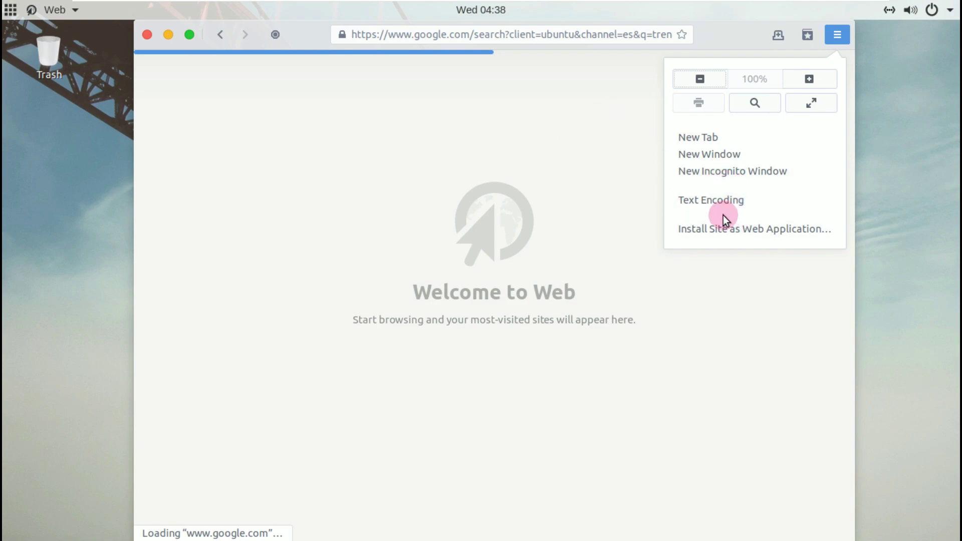
{"action": "left_click", "coordinate": [557, 90]}
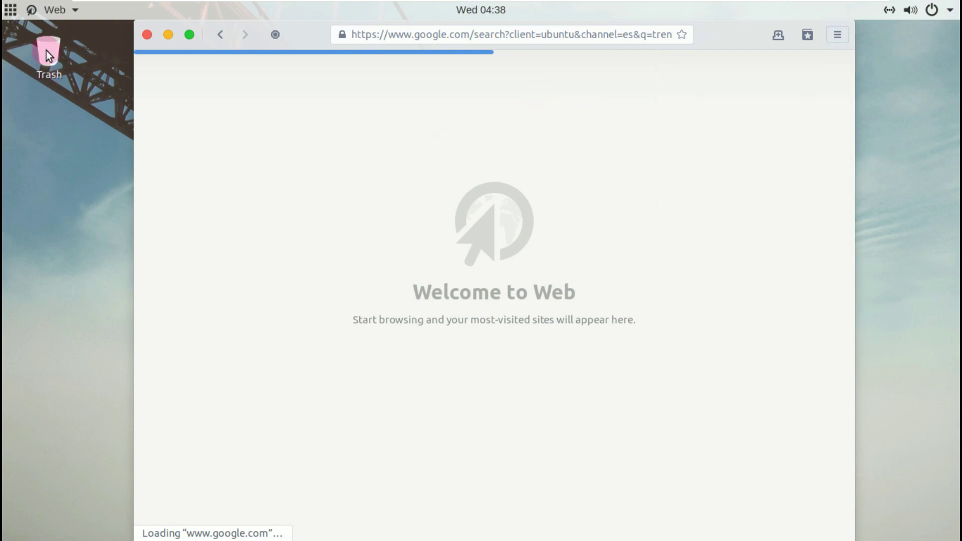
{"action": "left_click", "coordinate": [60, 10]}
{"action": "left_click", "coordinate": [83, 338]}
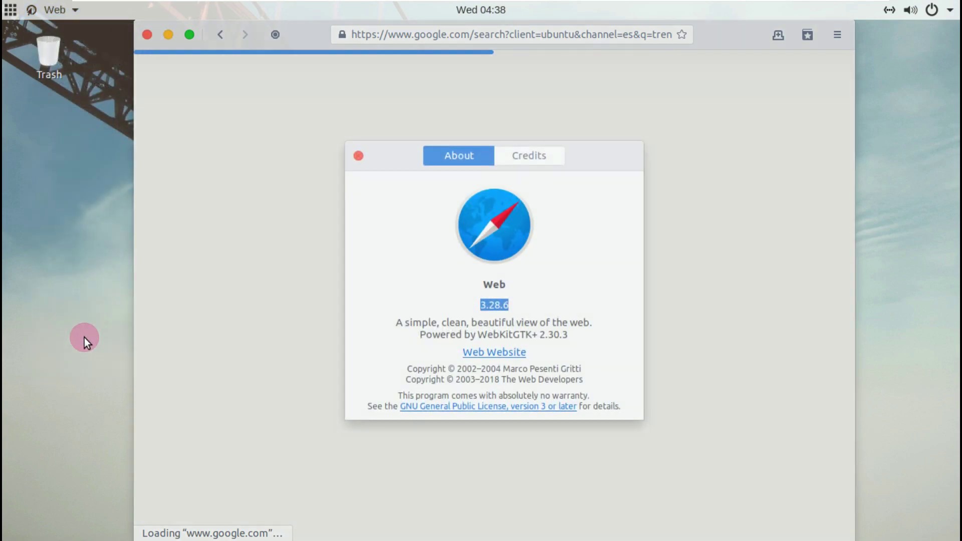
{"action": "left_click", "coordinate": [357, 158]}
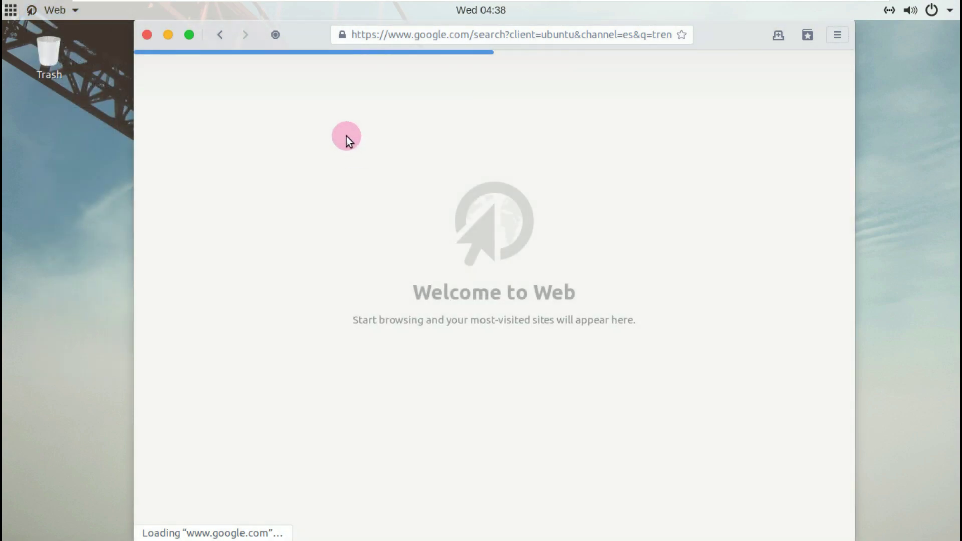
{"action": "left_click", "coordinate": [451, 37]}
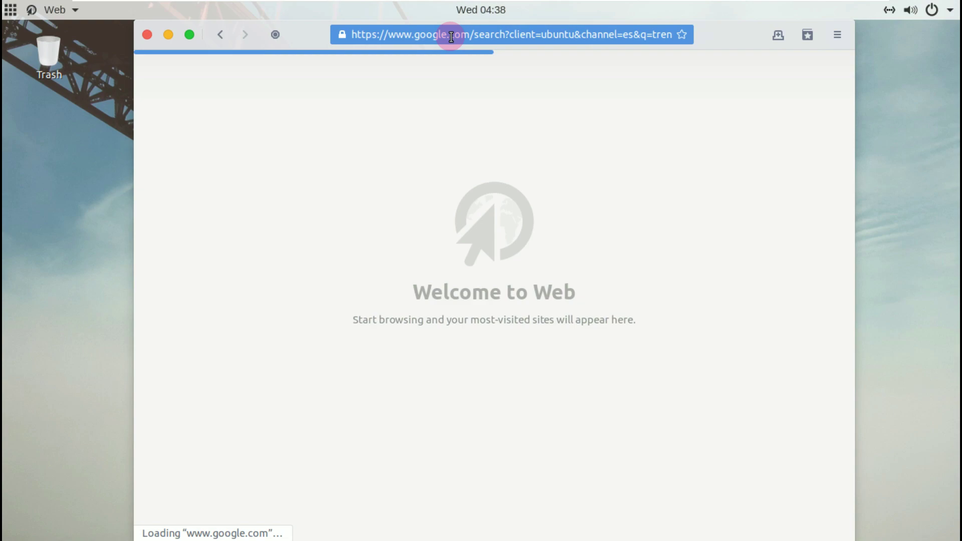
{"action": "left_click", "coordinate": [451, 36]}
{"action": "type", "text": "google"}
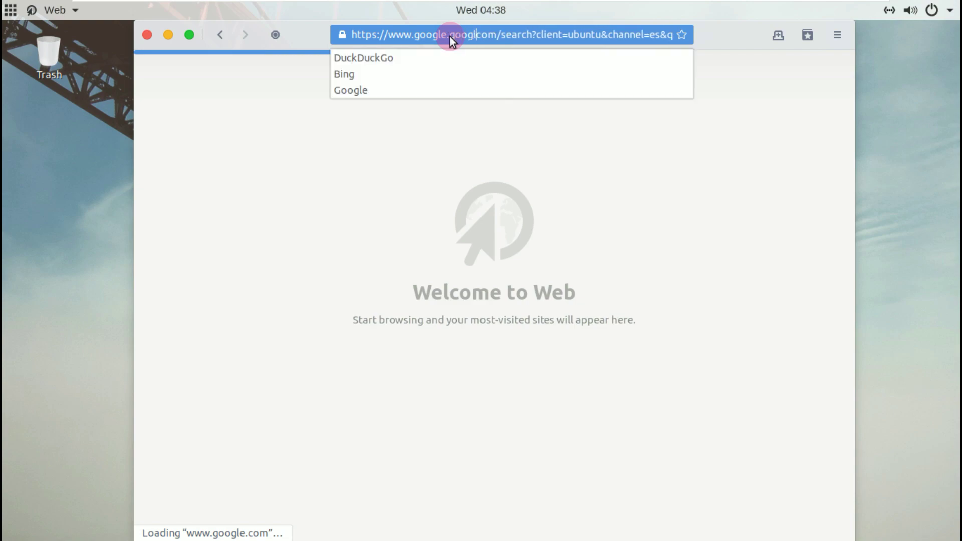
{"action": "type", "text": ".com"}
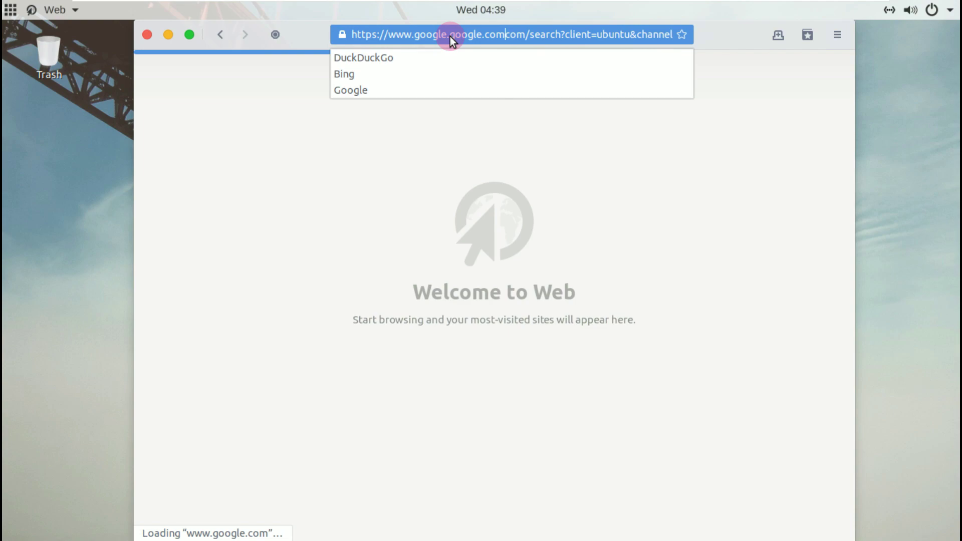
Replace the address in the browser's address bar with google.com and load it
{"action": "key", "text": "ctrl+a"}
{"action": "key", "text": "BackSpace"}
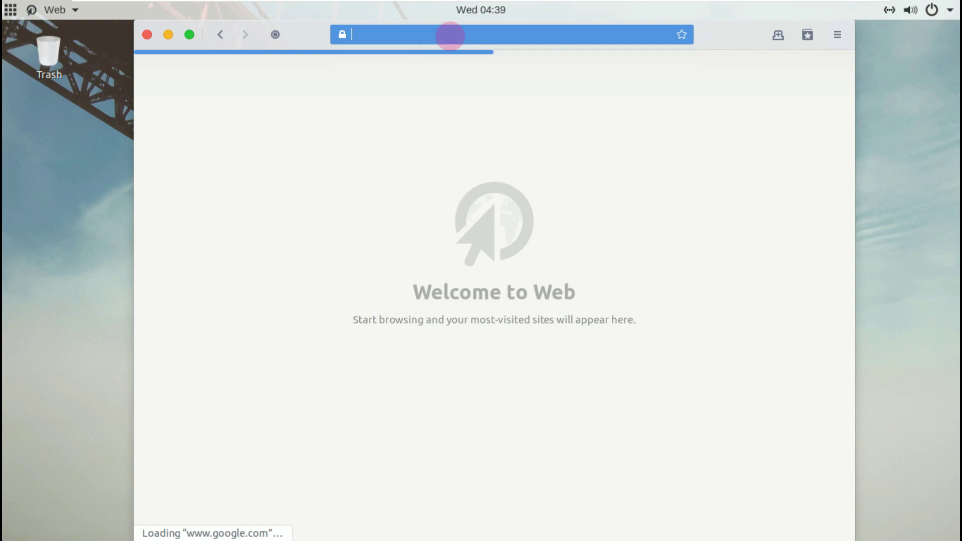
{"action": "type", "text": "googl"}
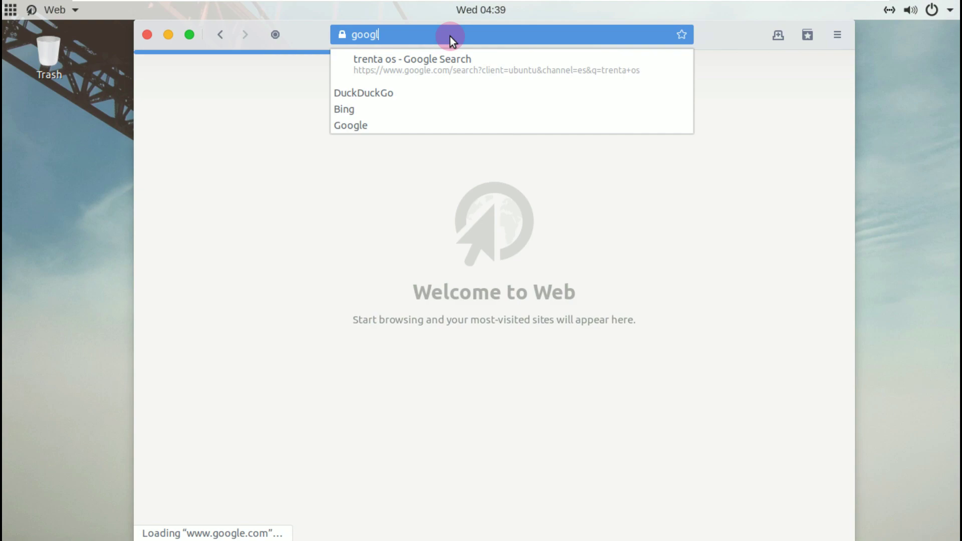
{"action": "type", "text": "e.com"}
{"action": "key", "text": "Return"}
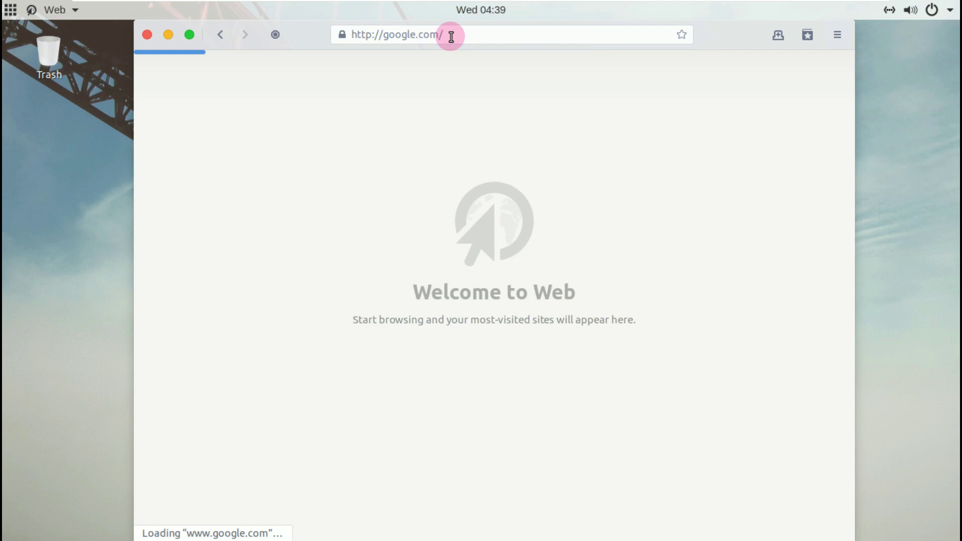
Check the wired network and user account options in the system menu and the browser's page options, closing both
{"action": "left_click", "coordinate": [894, 16]}
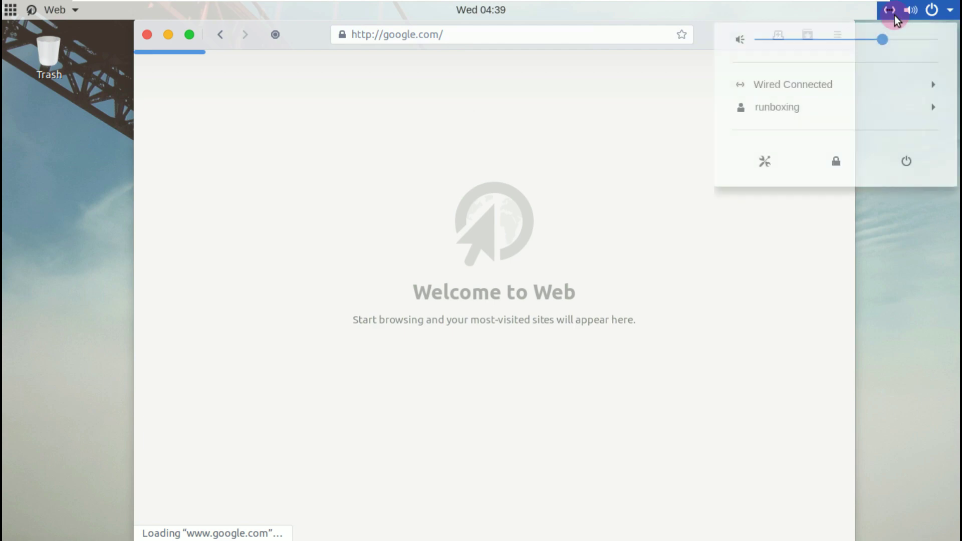
{"action": "left_click", "coordinate": [930, 79]}
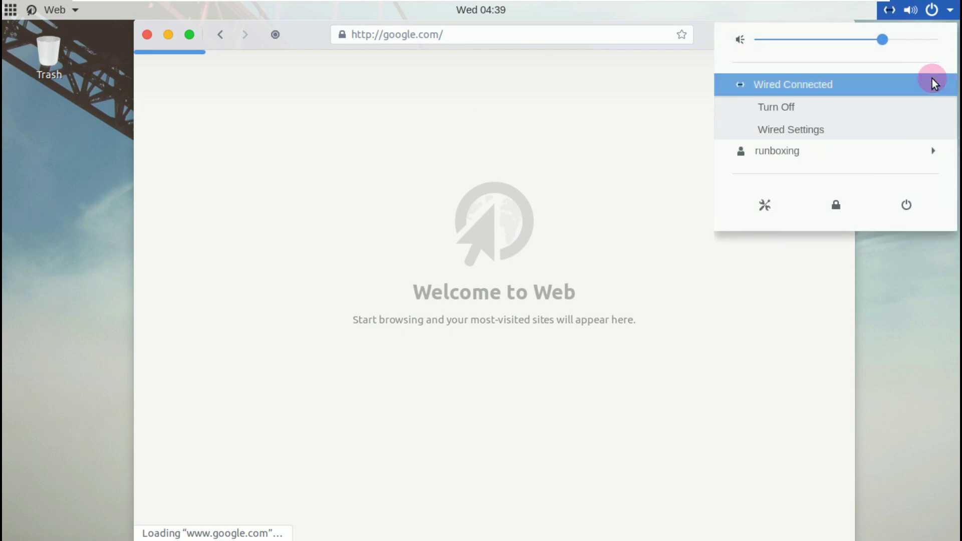
{"action": "left_click", "coordinate": [930, 153]}
{"action": "left_click", "coordinate": [888, 324]}
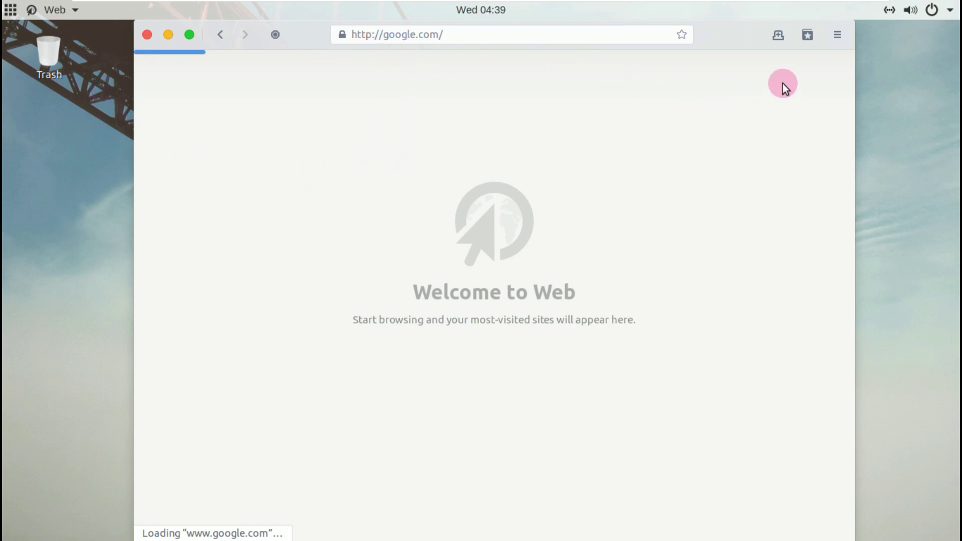
{"action": "left_click", "coordinate": [834, 41]}
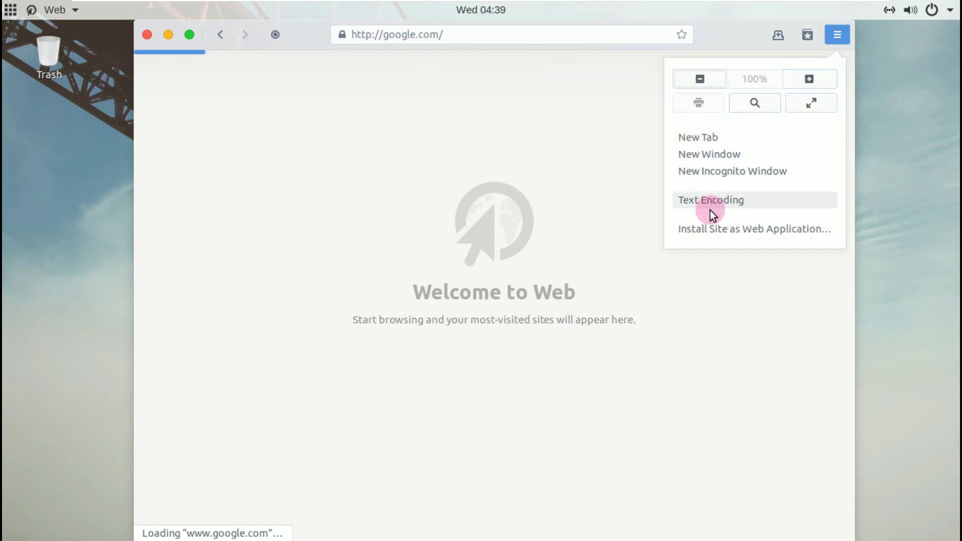
{"action": "left_click", "coordinate": [387, 179]}
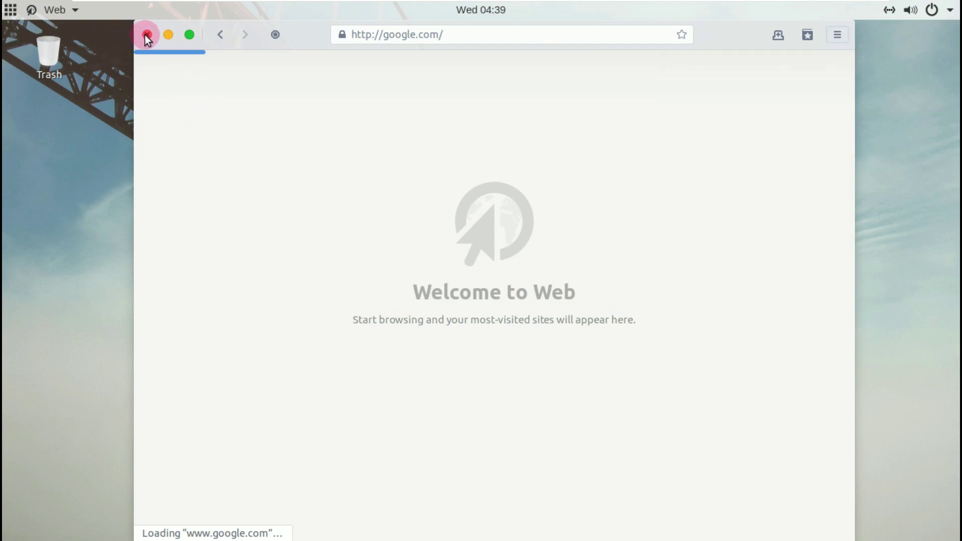
Review the browser's General, Fonts & Style, Stored Data, Language and Sync preferences, and close the Preferences dialog
{"action": "left_click", "coordinate": [72, 11]}
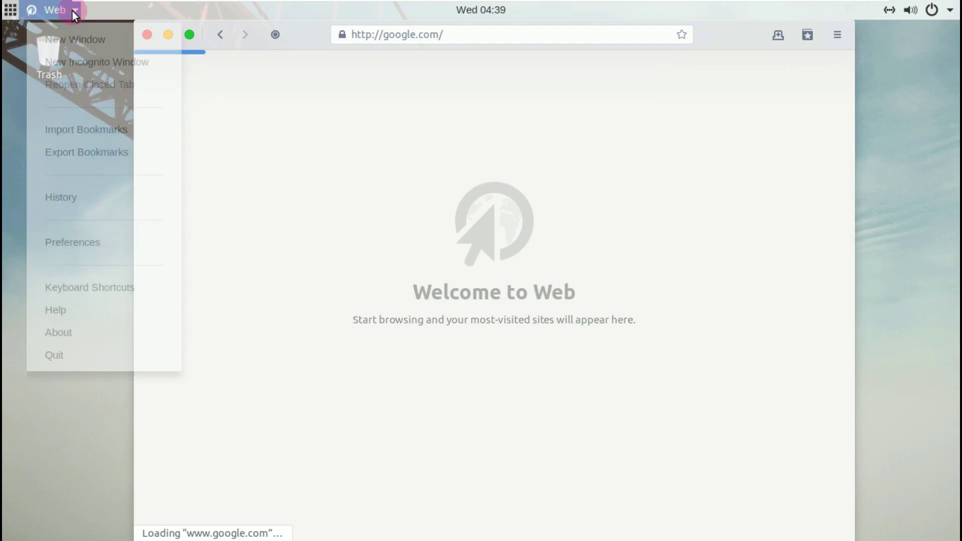
{"action": "left_click", "coordinate": [93, 247]}
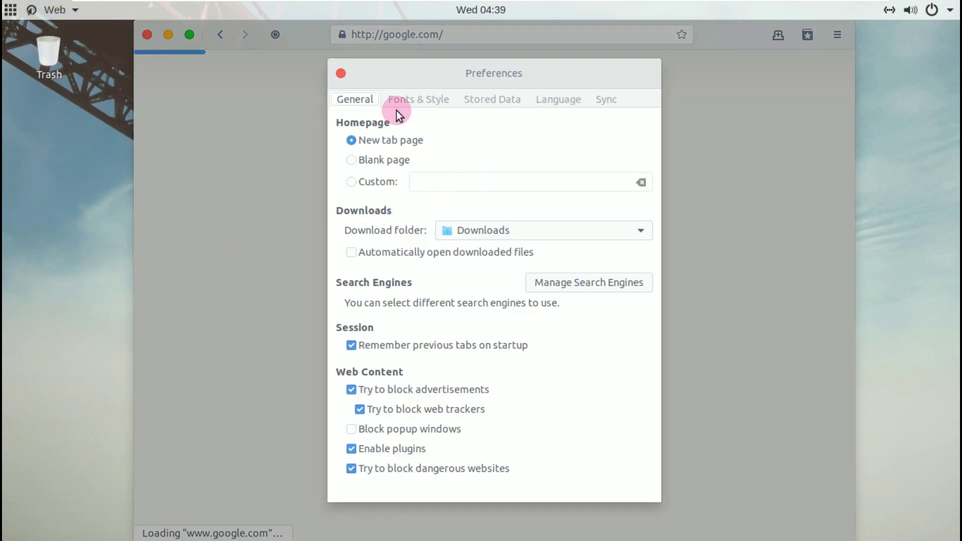
{"action": "left_click", "coordinate": [401, 96]}
{"action": "left_click", "coordinate": [489, 101]}
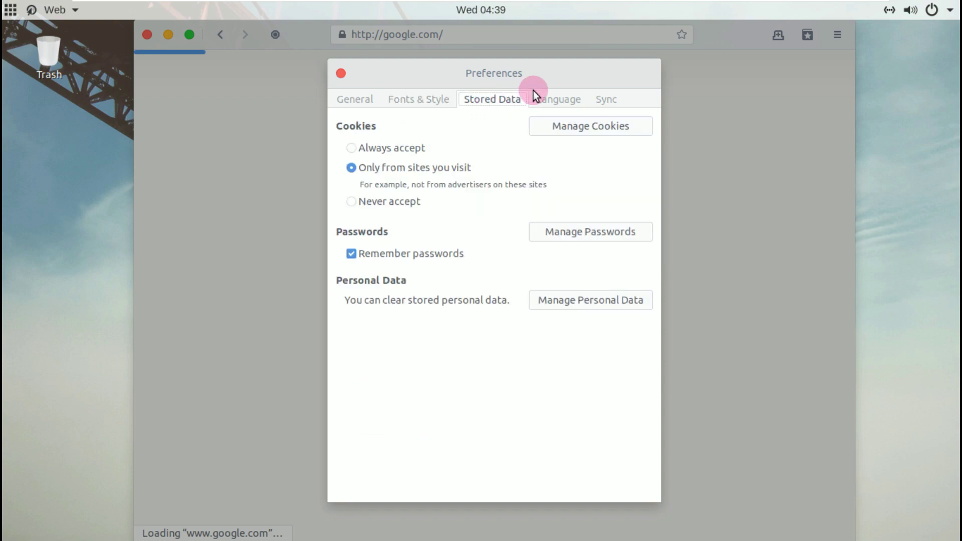
{"action": "left_click", "coordinate": [560, 98]}
{"action": "left_click", "coordinate": [604, 99]}
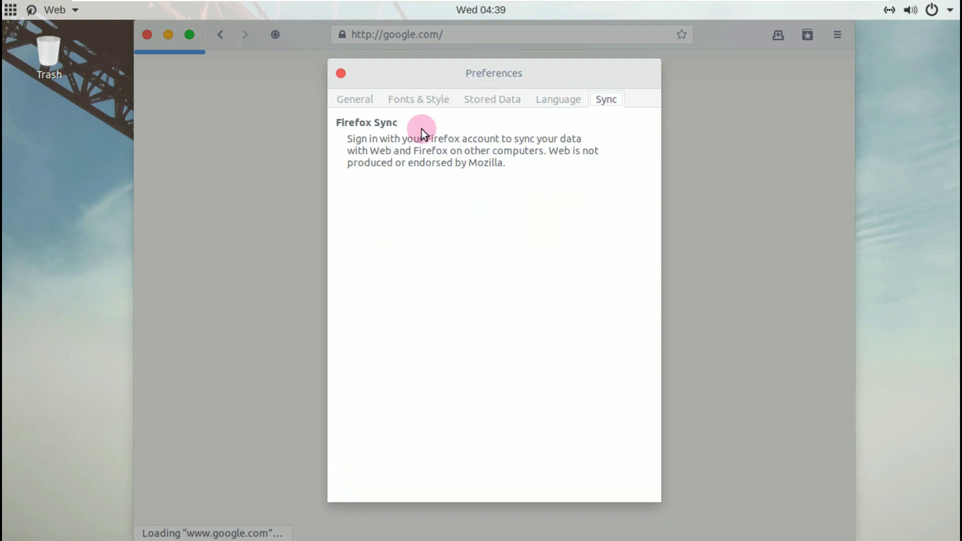
{"action": "left_click", "coordinate": [338, 75]}
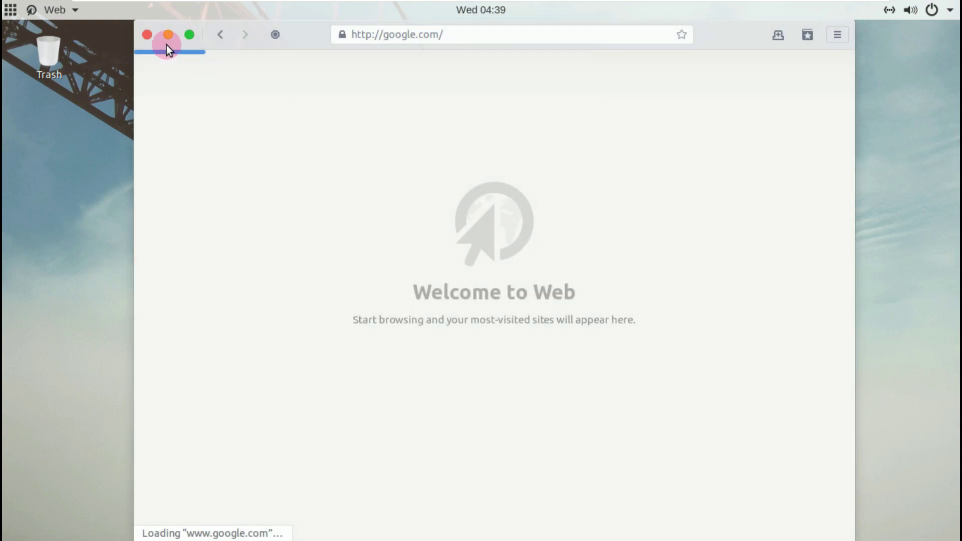
Quit the Web browser and browse the overview of all installed applications
{"action": "left_click", "coordinate": [75, 11]}
{"action": "left_click", "coordinate": [82, 352]}
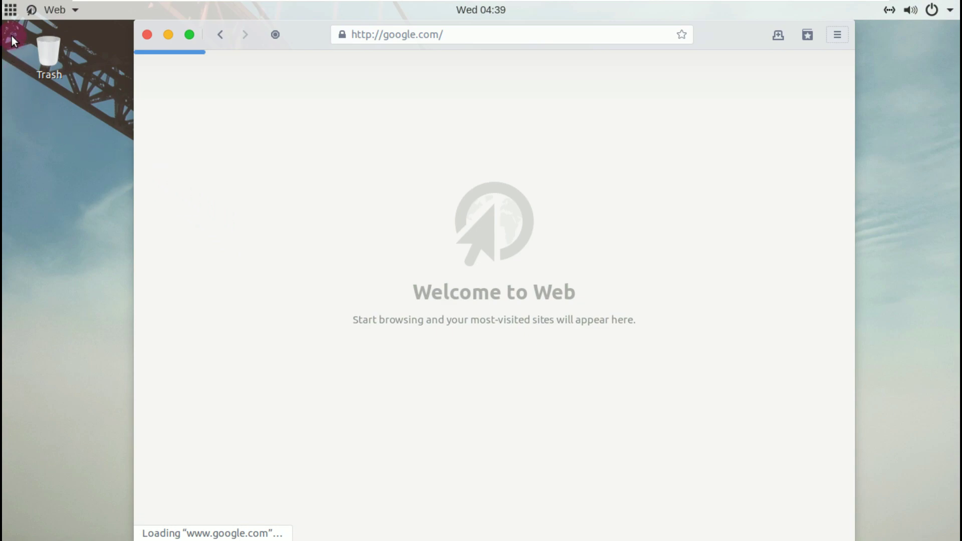
{"action": "left_click", "coordinate": [10, 11]}
{"action": "scroll", "coordinate": [489, 360], "scroll_direction": "down", "scroll_amount": 1}
{"action": "scroll", "coordinate": [488, 361], "scroll_direction": "up", "scroll_amount": 1}
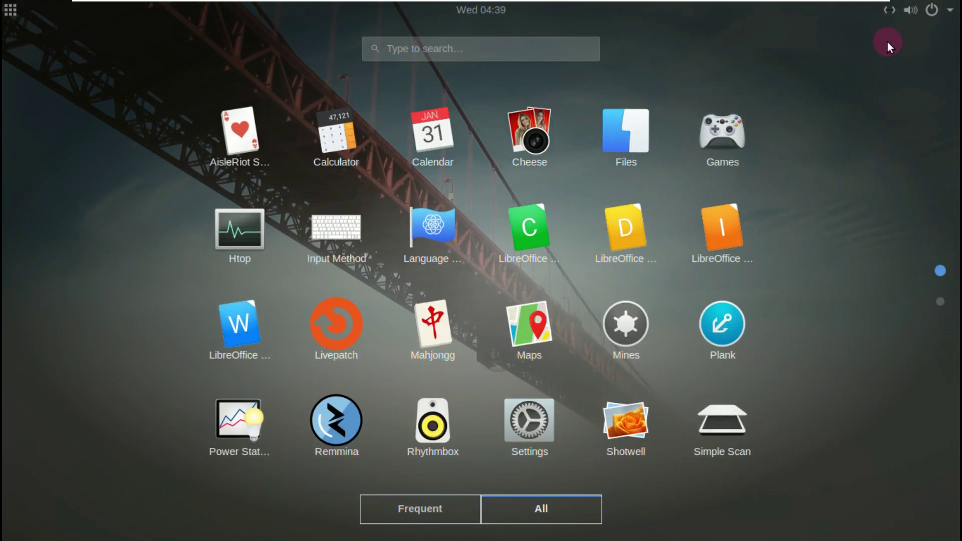
Open Games, check its version in the About dialog, and close the dialog and the application
{"action": "left_click", "coordinate": [730, 123]}
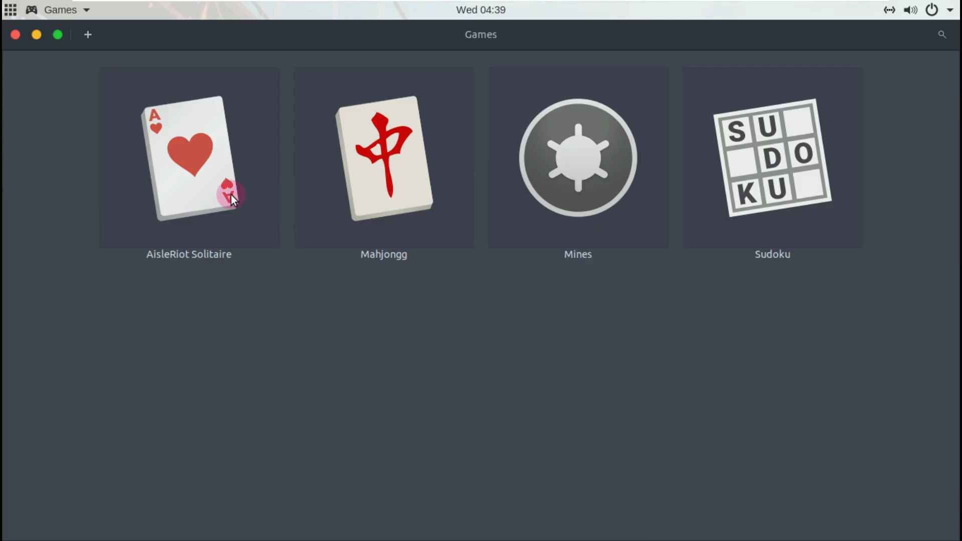
{"action": "left_click", "coordinate": [89, 11]}
{"action": "left_click", "coordinate": [91, 80]}
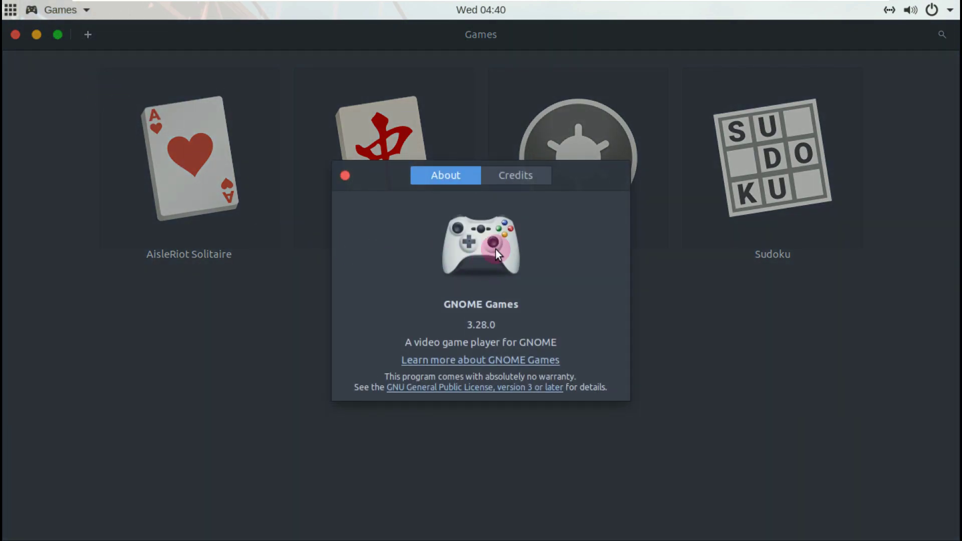
{"action": "left_click", "coordinate": [345, 176]}
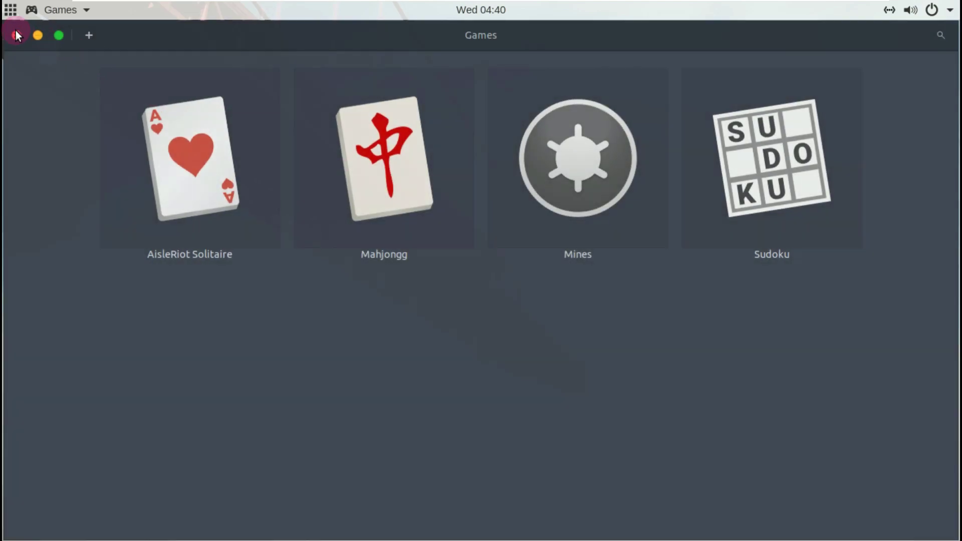
{"action": "left_click", "coordinate": [16, 34]}
Open Cheese, check its version in the About dialog, and close the dialog and the application
{"action": "left_click", "coordinate": [11, 10]}
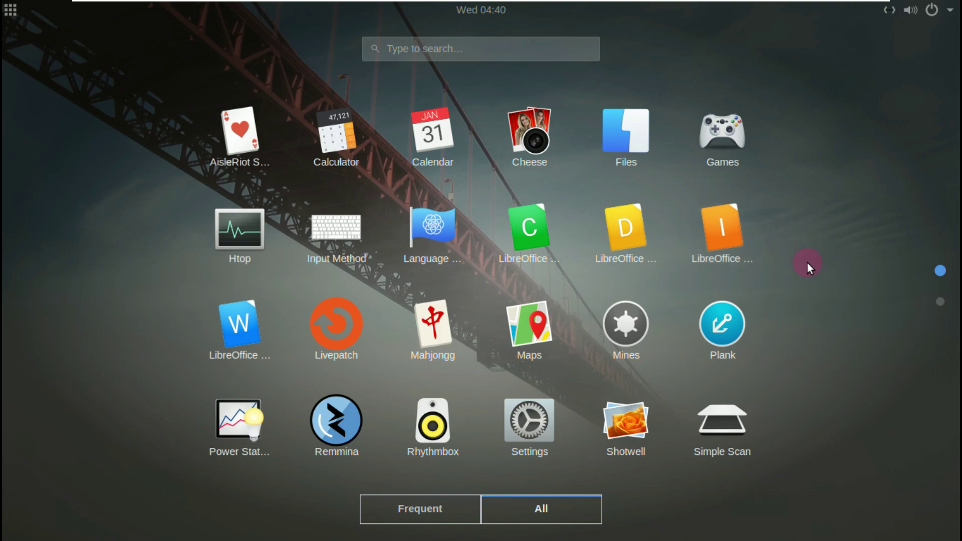
{"action": "left_click", "coordinate": [551, 123]}
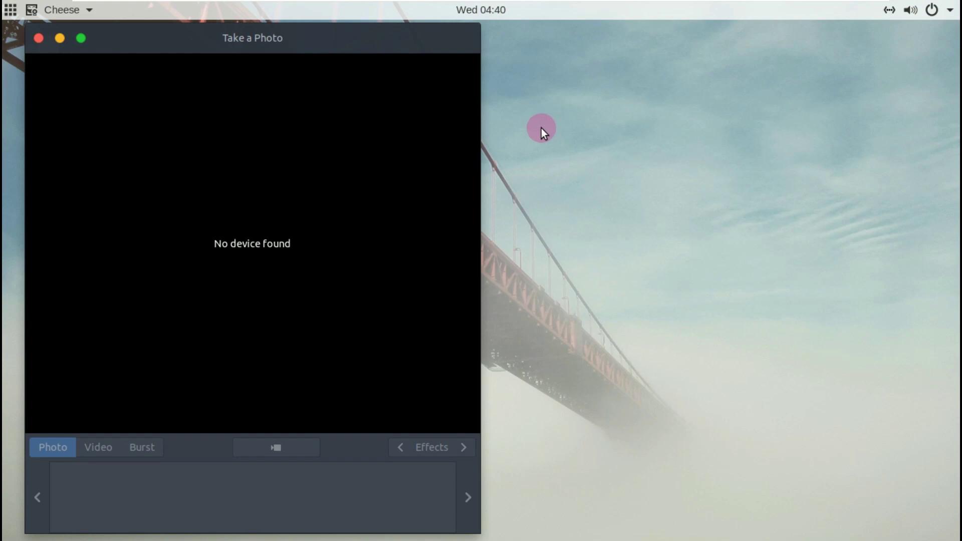
{"action": "left_click", "coordinate": [64, 10]}
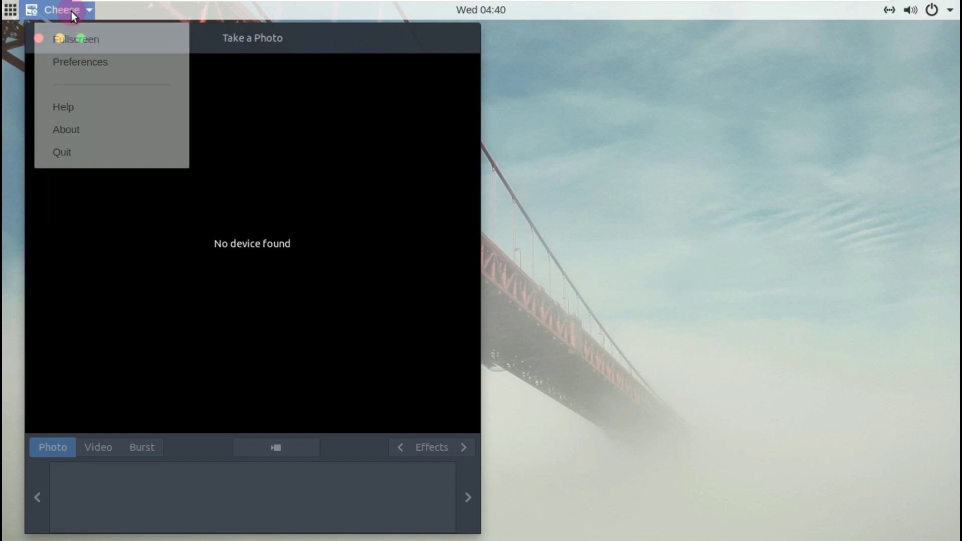
{"action": "left_click", "coordinate": [85, 129]}
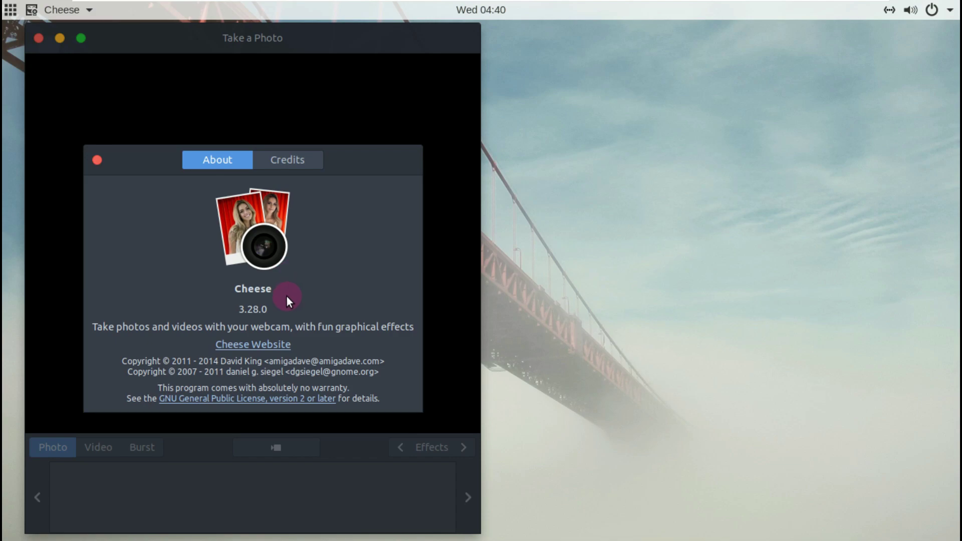
{"action": "left_click", "coordinate": [97, 160]}
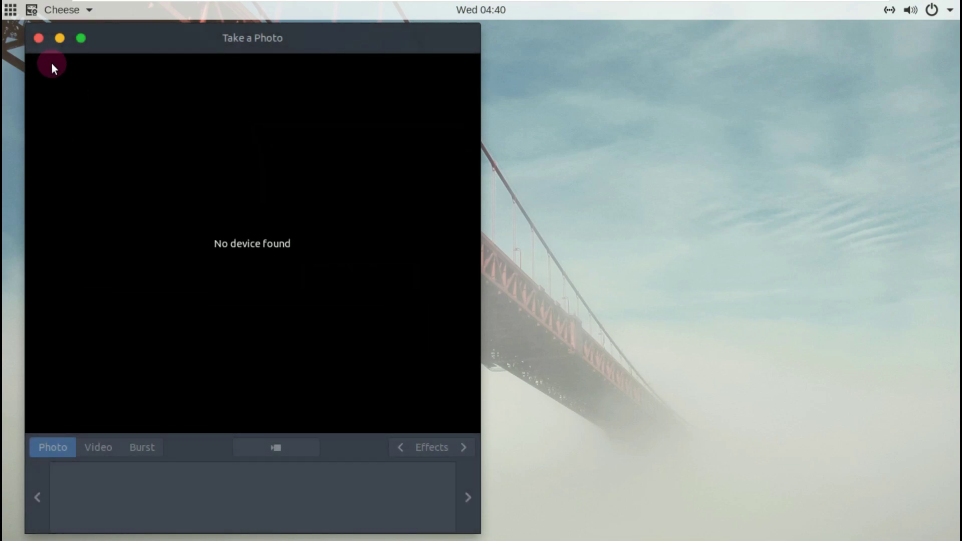
{"action": "left_click", "coordinate": [39, 39]}
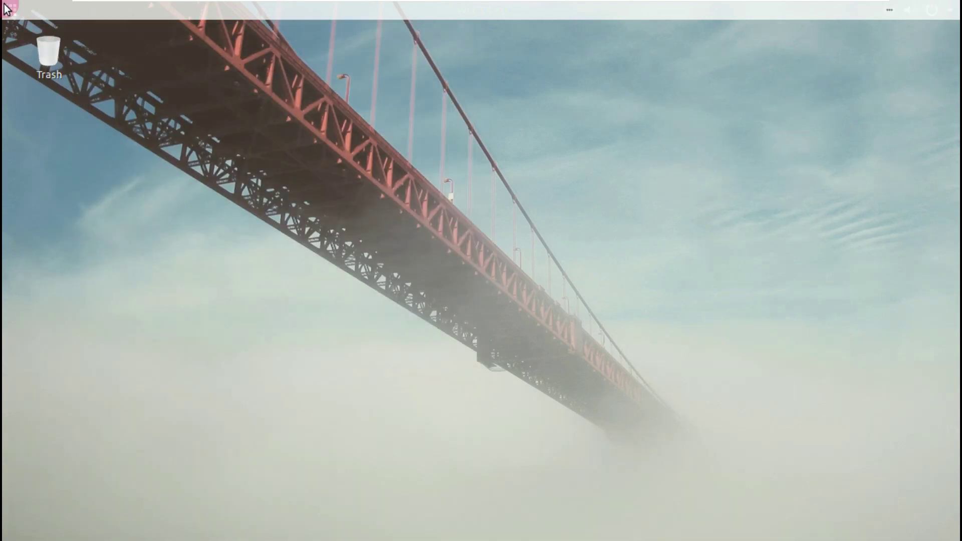
Open Shotwell, turn off "Don't show this message again" in the welcome dialog, and dismiss the dialog
{"action": "left_click", "coordinate": [3, 5]}
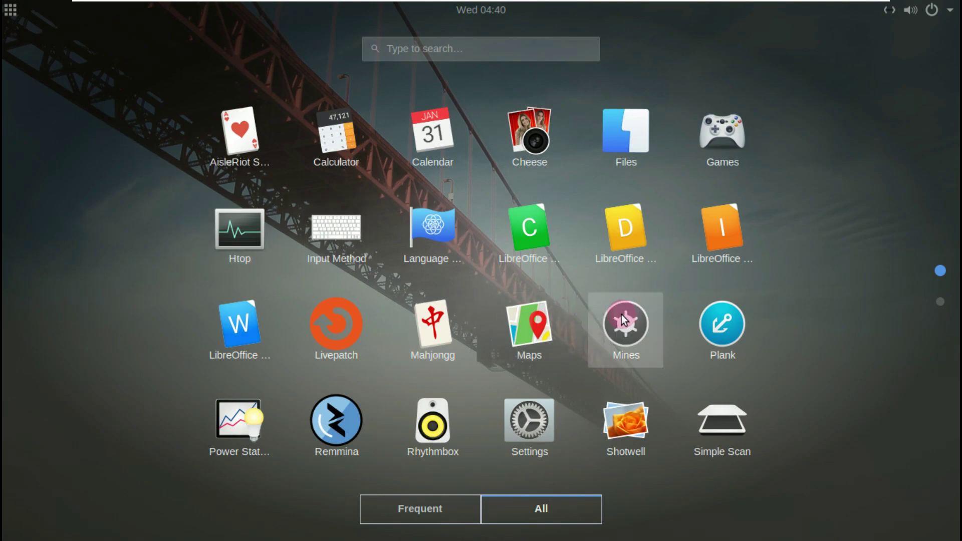
{"action": "left_click", "coordinate": [645, 422]}
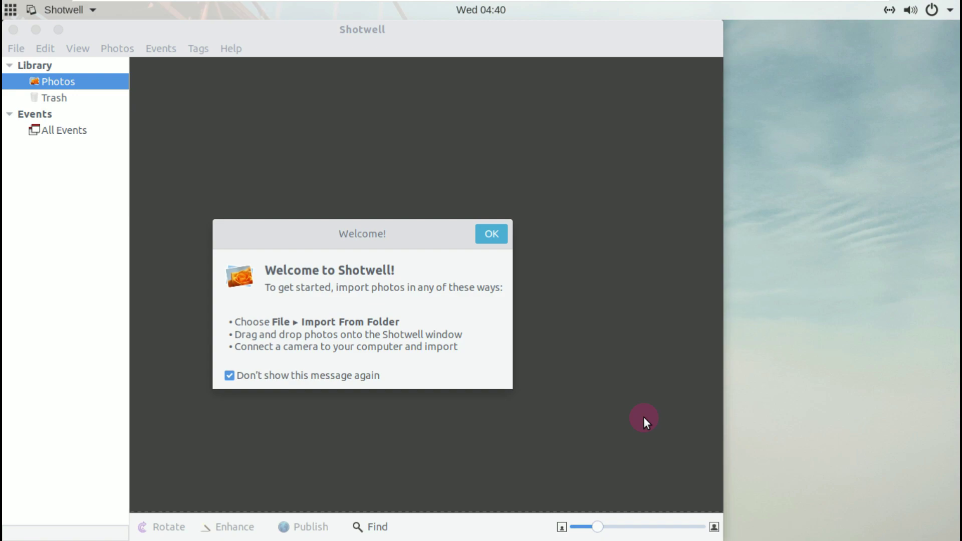
{"action": "left_click", "coordinate": [355, 366]}
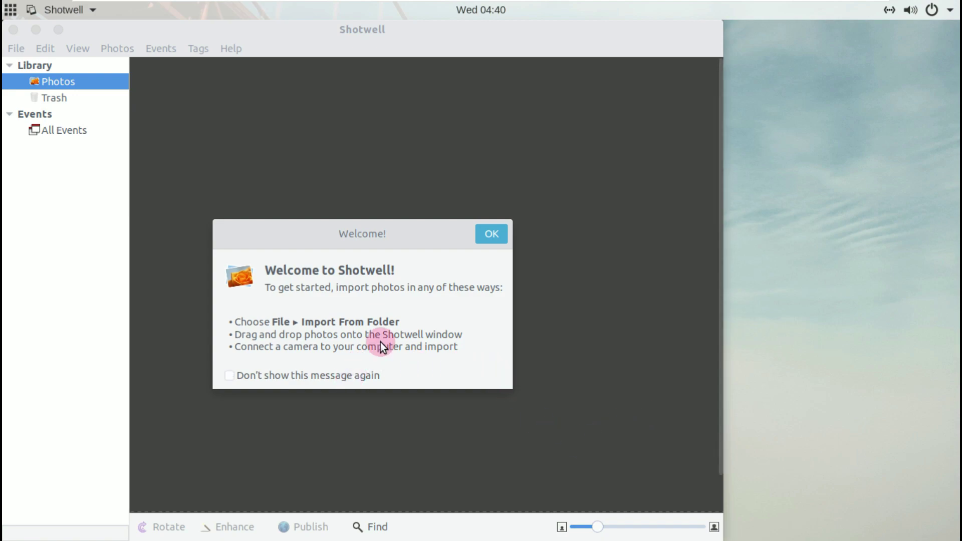
{"action": "left_click", "coordinate": [491, 240]}
Check Shotwell's version in its About dialog, close the dialog, and quit Shotwell
{"action": "left_click", "coordinate": [228, 48]}
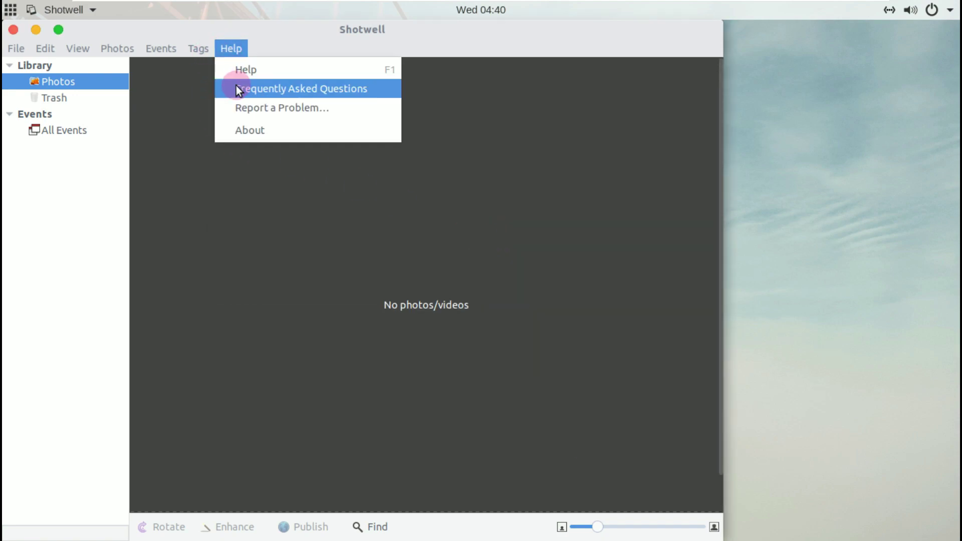
{"action": "left_click", "coordinate": [247, 125]}
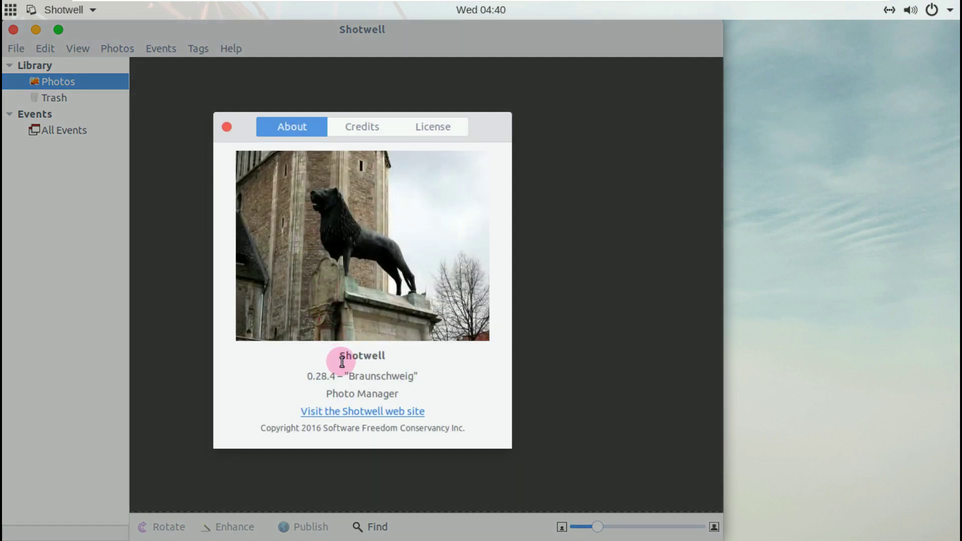
{"action": "left_click", "coordinate": [227, 128]}
{"action": "key", "text": "ctrl+q"}
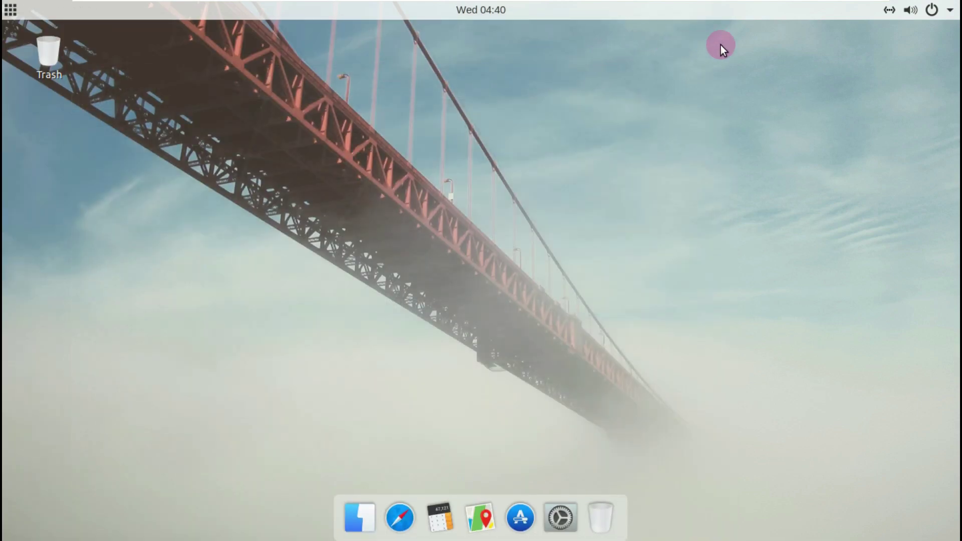
Lock the screen and bring up the password prompt
{"action": "left_click", "coordinate": [946, 12]}
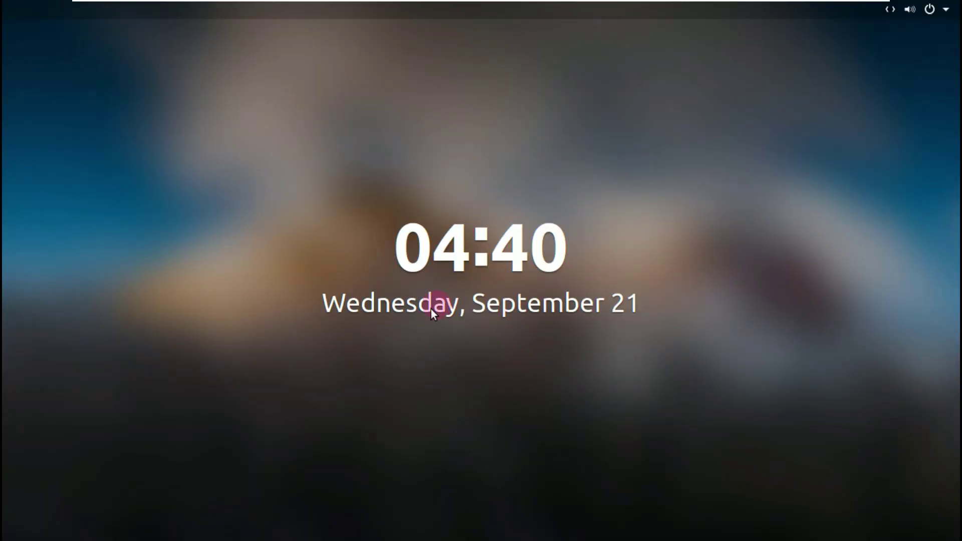
{"action": "left_click_drag", "start_coordinate": [454, 455], "coordinate": [498, 157]}
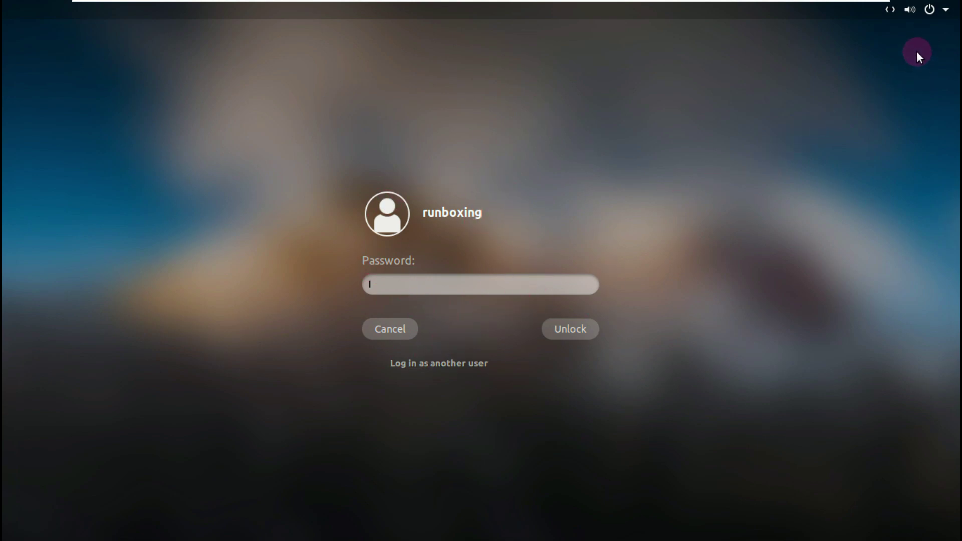
Check the volume, network and suspend options in the lock screen's system menu
{"action": "left_click", "coordinate": [944, 9]}
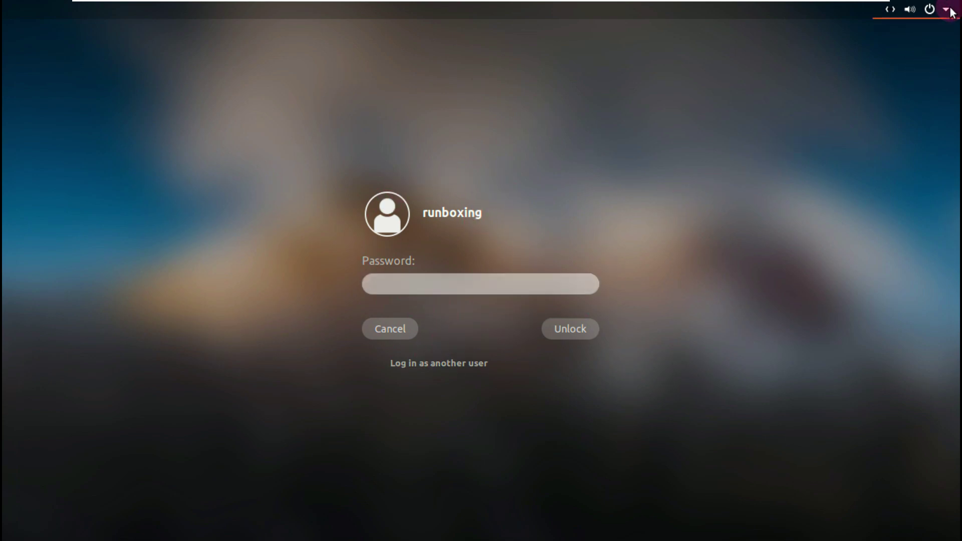
{"action": "left_click", "coordinate": [875, 172]}
{"action": "left_click", "coordinate": [908, 14]}
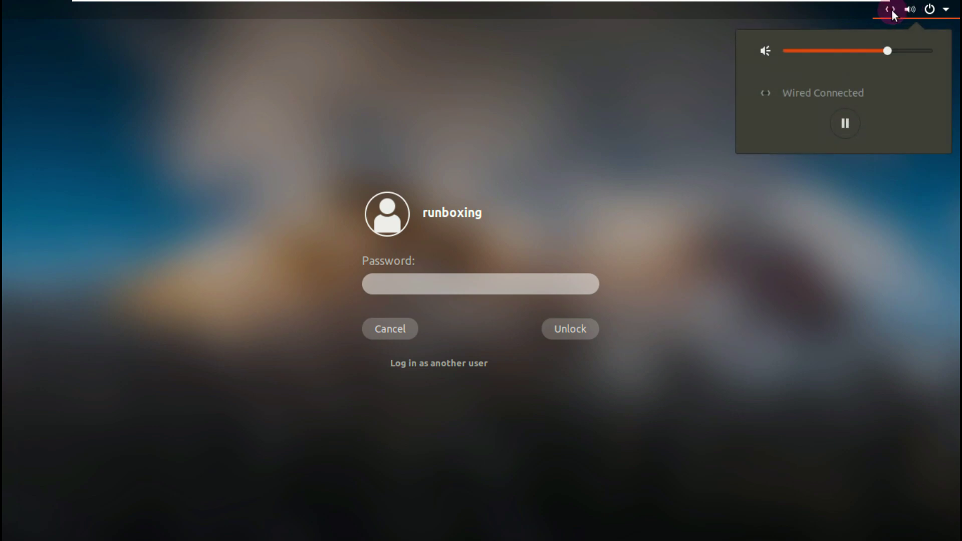
{"action": "left_click", "coordinate": [891, 9]}
{"action": "left_click", "coordinate": [891, 9]}
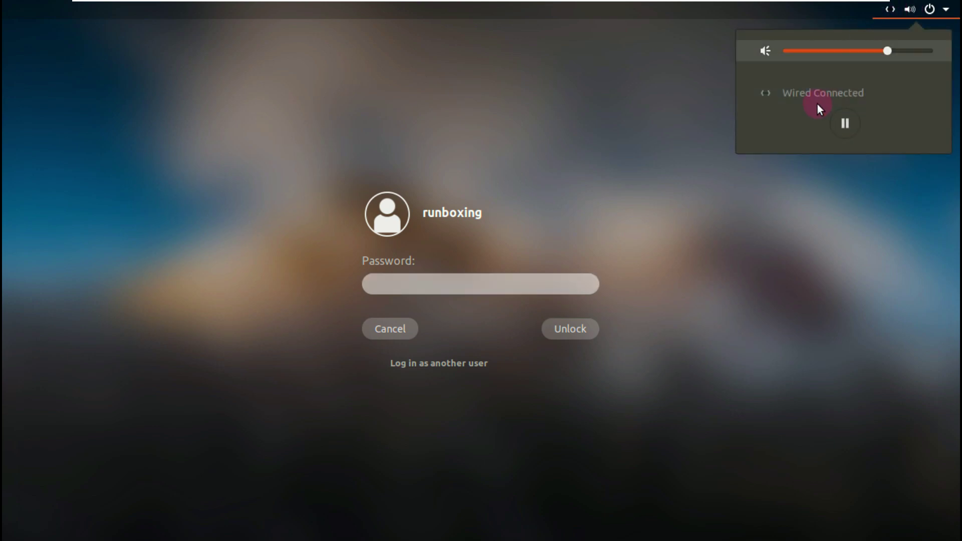
Close the lock screen's system menu, enter the account password, and unlock the session
{"action": "left_click", "coordinate": [785, 198]}
{"action": "left_click", "coordinate": [952, 13]}
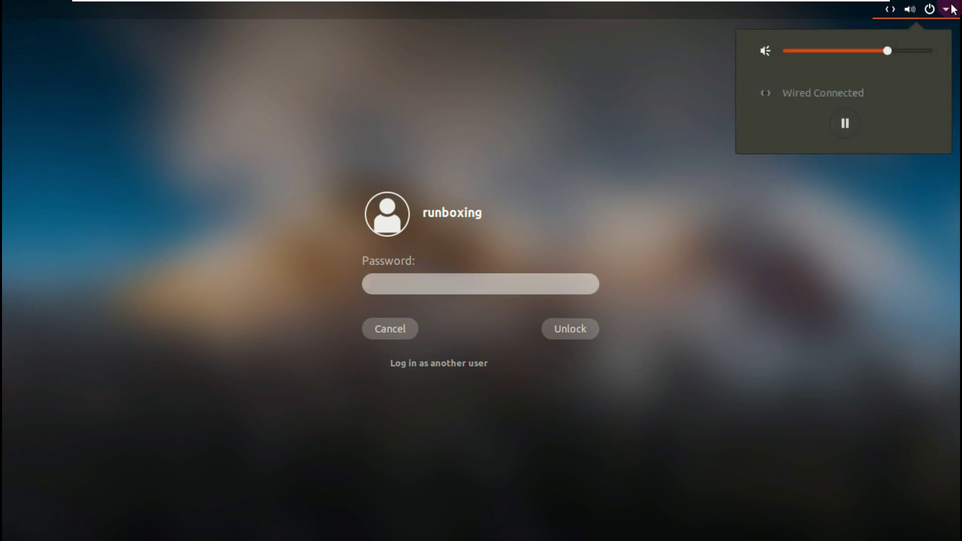
{"action": "left_click", "coordinate": [920, 10]}
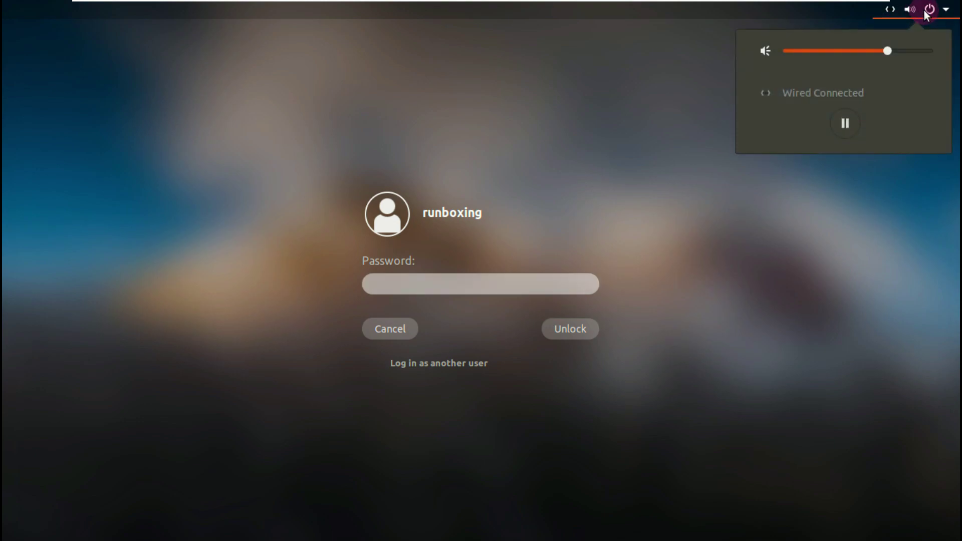
{"action": "left_click", "coordinate": [641, 190]}
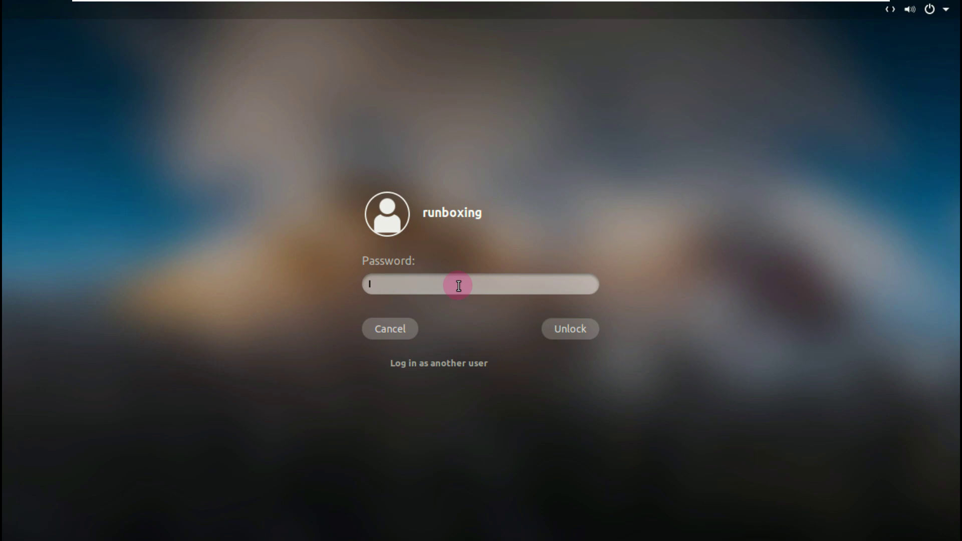
{"action": "type", "text": "•••••"}
{"action": "key", "text": "Return"}
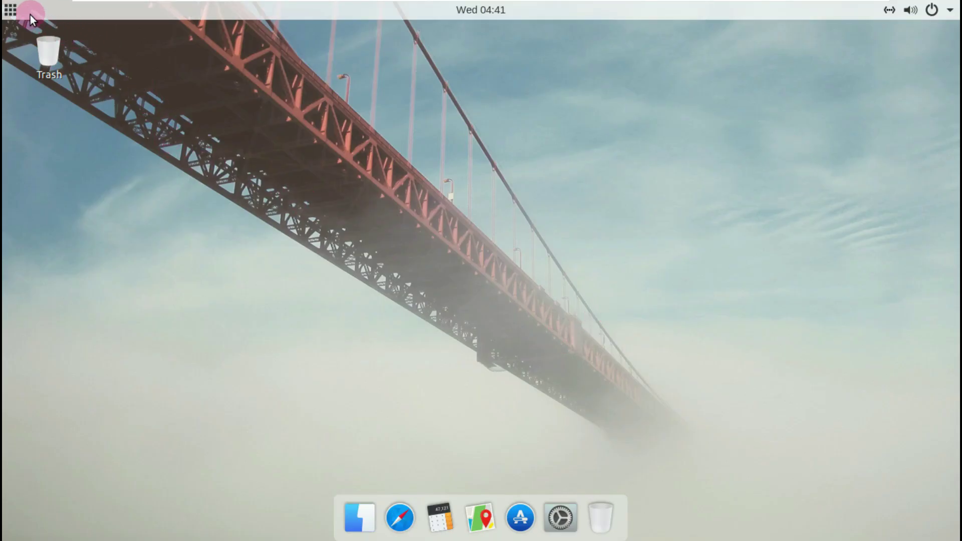
Browse both pages of the full list of installed applications, including the Utilities folder
{"action": "left_click", "coordinate": [19, 10]}
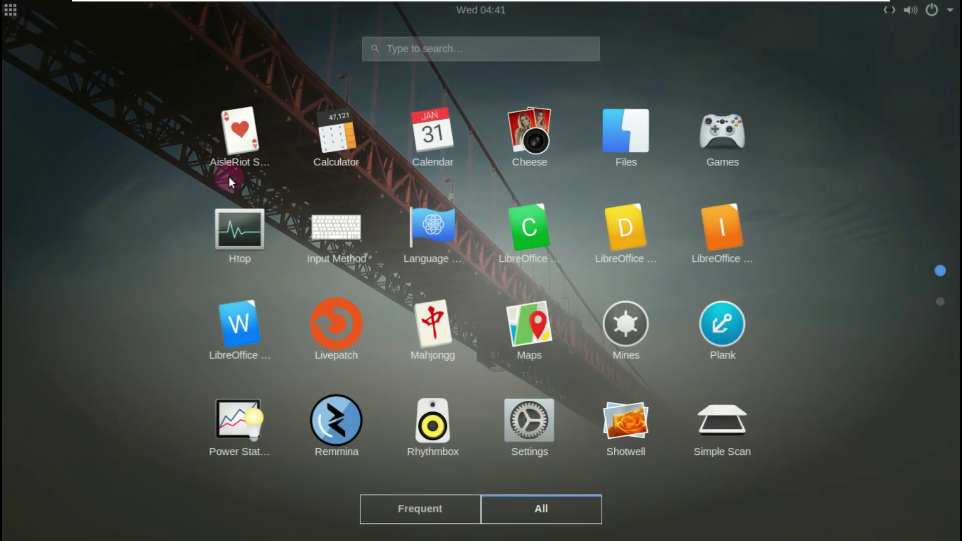
{"action": "scroll", "coordinate": [489, 360], "scroll_direction": "down", "scroll_amount": 1}
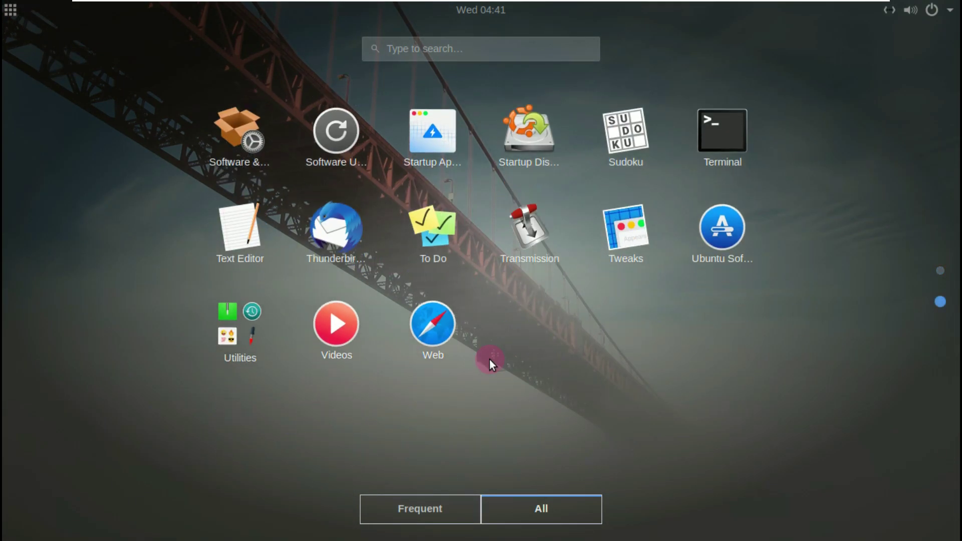
{"action": "left_click", "coordinate": [264, 312]}
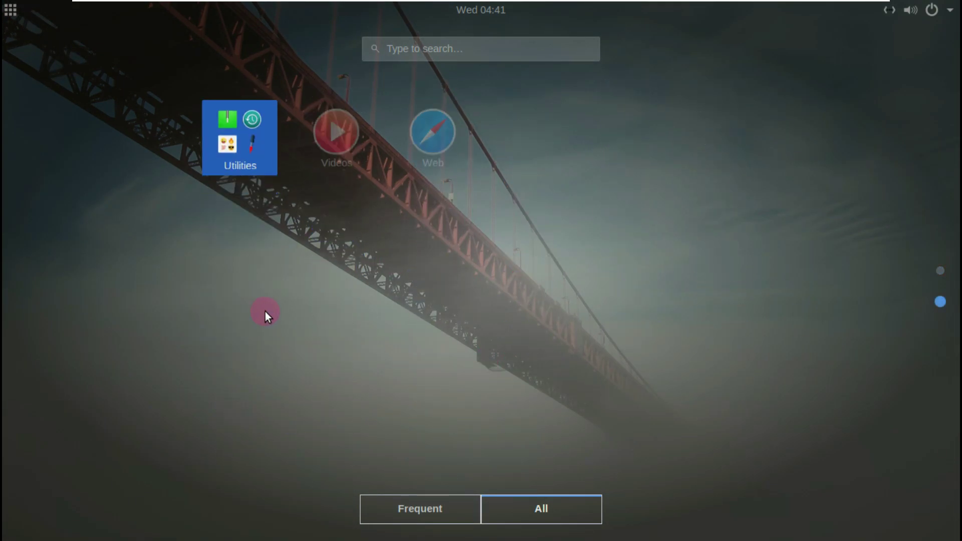
{"action": "left_click", "coordinate": [125, 374]}
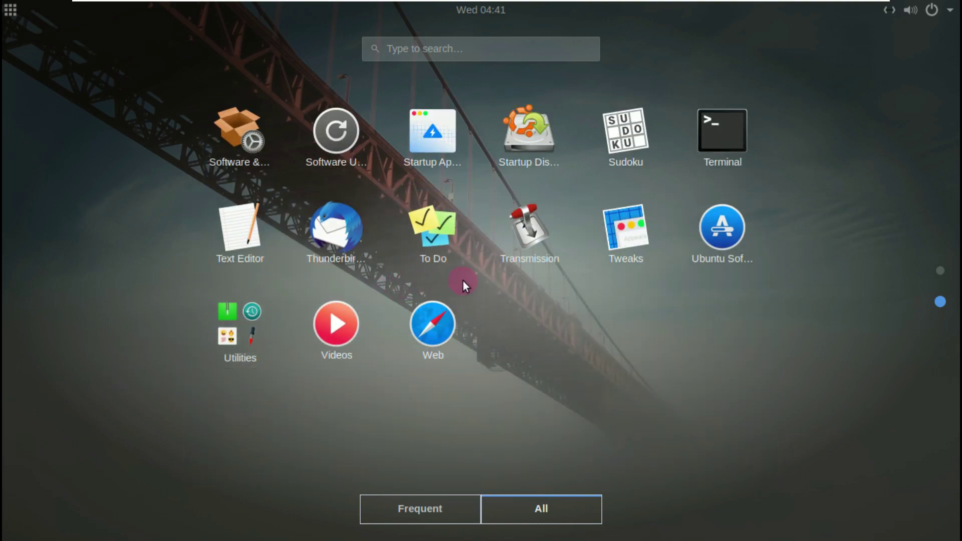
{"action": "scroll", "coordinate": [462, 281], "scroll_direction": "up", "scroll_amount": 1}
{"action": "scroll", "coordinate": [464, 280], "scroll_direction": "down", "scroll_amount": 1}
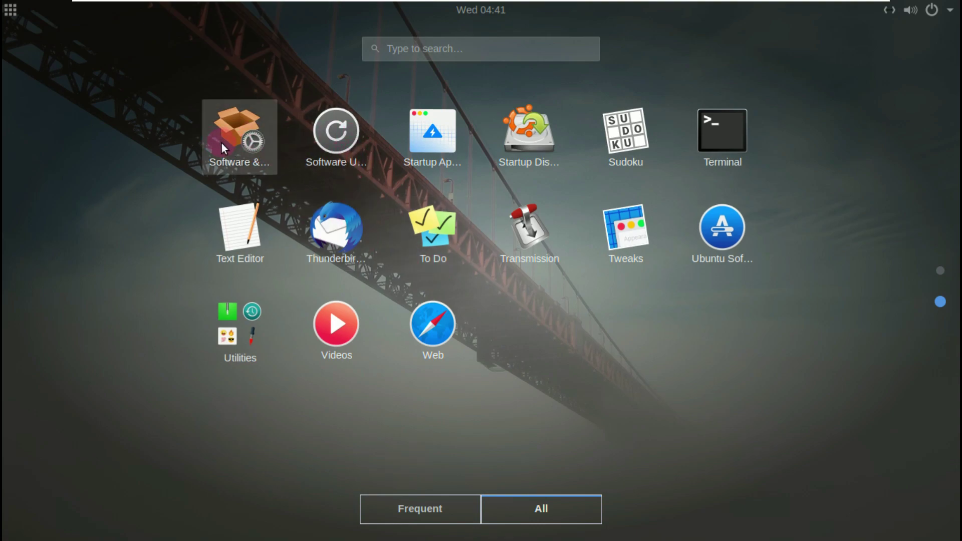
{"action": "scroll", "coordinate": [327, 235], "scroll_direction": "up", "scroll_amount": 1}
{"action": "scroll", "coordinate": [328, 233], "scroll_direction": "down", "scroll_amount": 1}
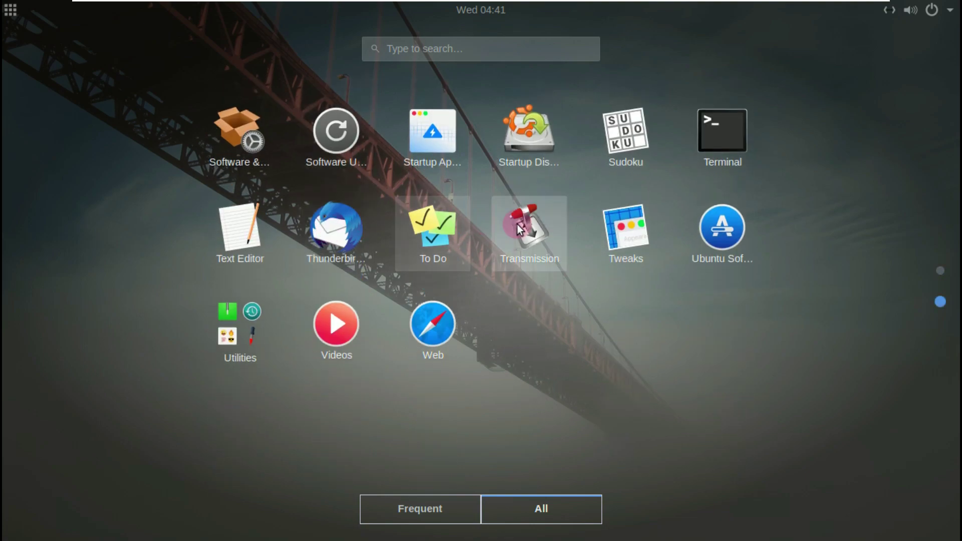
Open Settings from the installed applications, review the system's About details, and close Settings
{"action": "scroll", "coordinate": [531, 230], "scroll_direction": "up", "scroll_amount": 1}
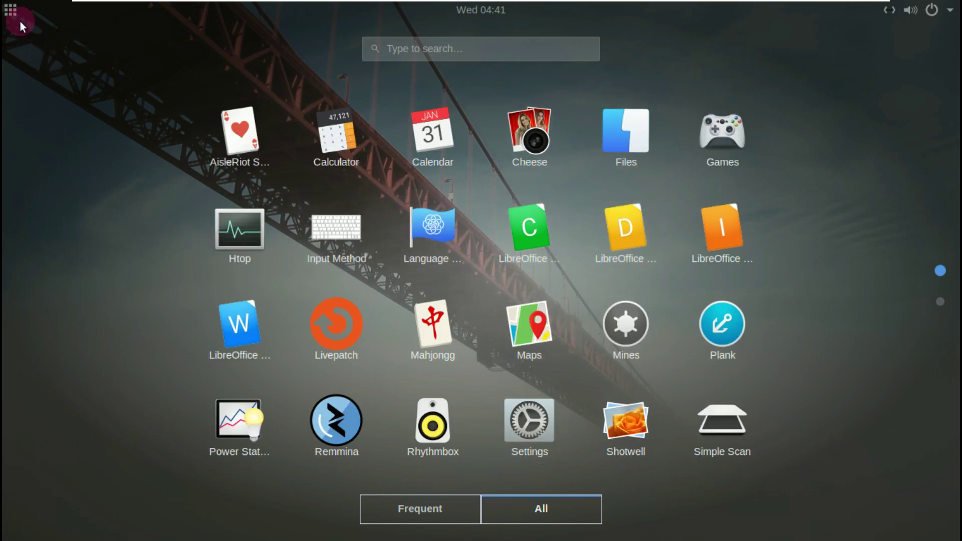
{"action": "left_click", "coordinate": [523, 422]}
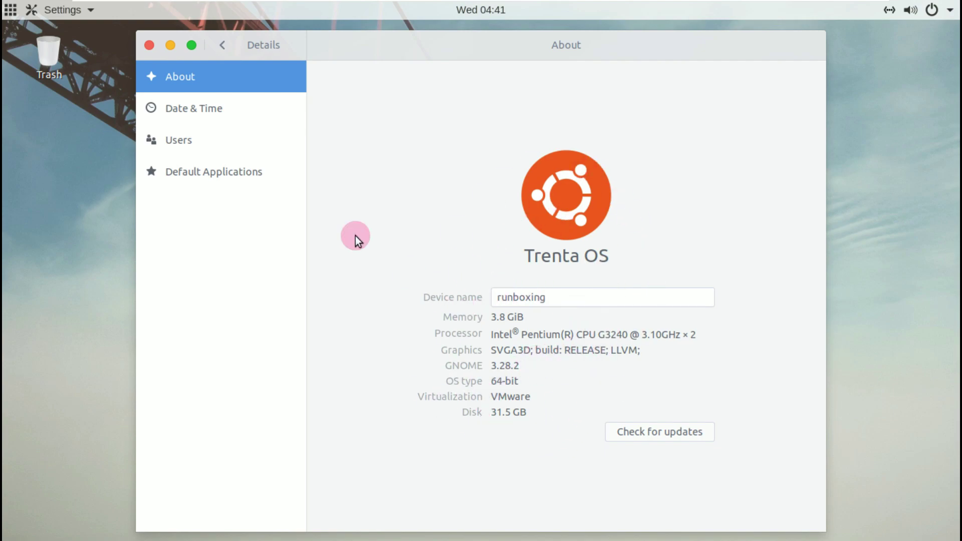
{"action": "left_click", "coordinate": [149, 45]}
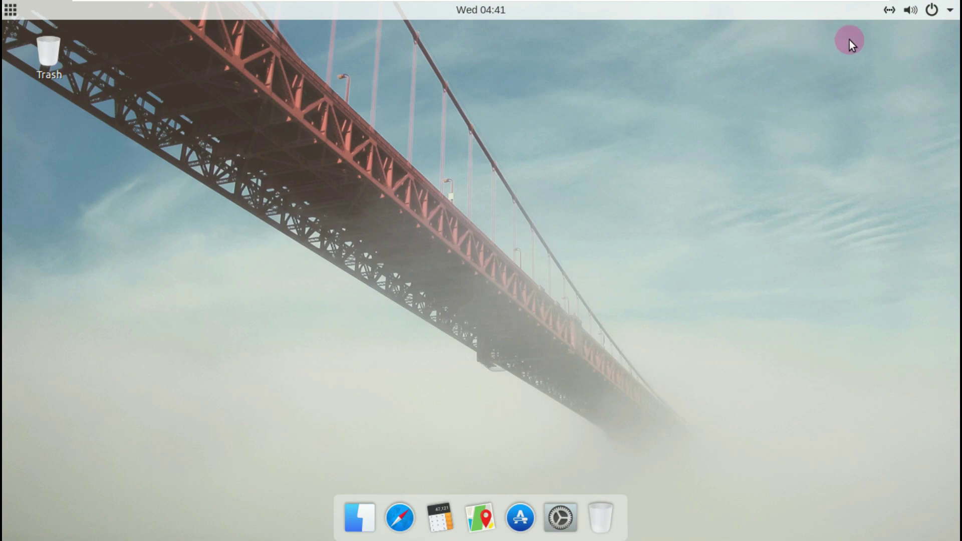
Shut down the computer from the system menu and confirm powering off
{"action": "left_click", "coordinate": [929, 14]}
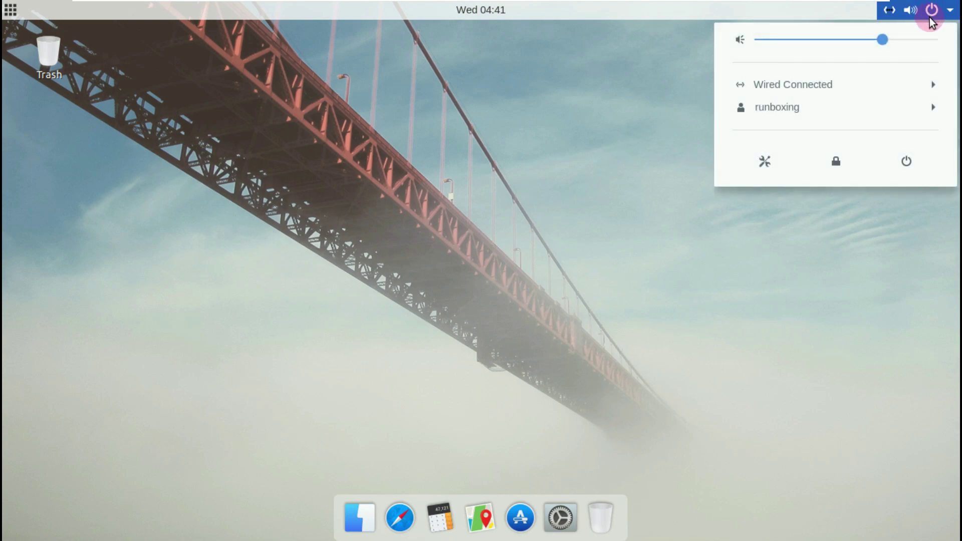
{"action": "left_click", "coordinate": [900, 166]}
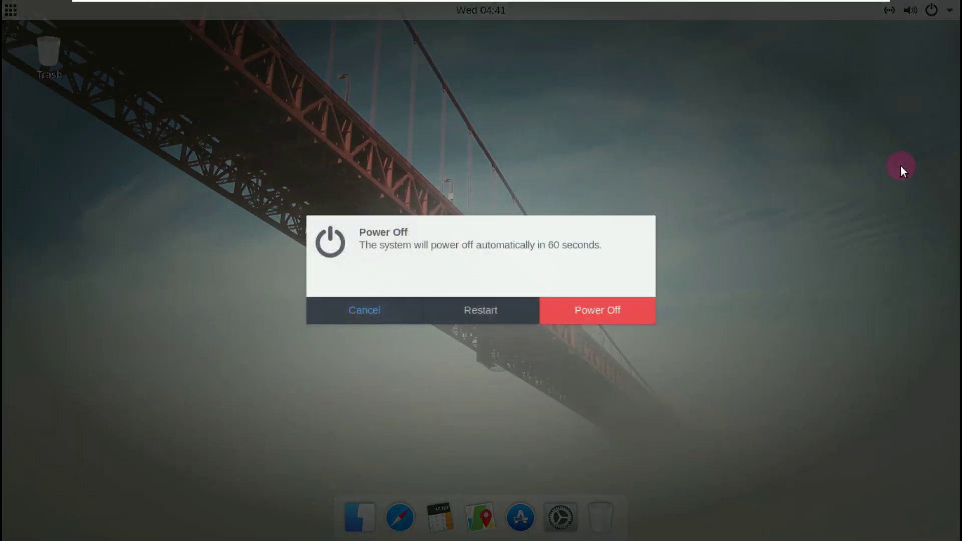
{"action": "left_click", "coordinate": [589, 307]}
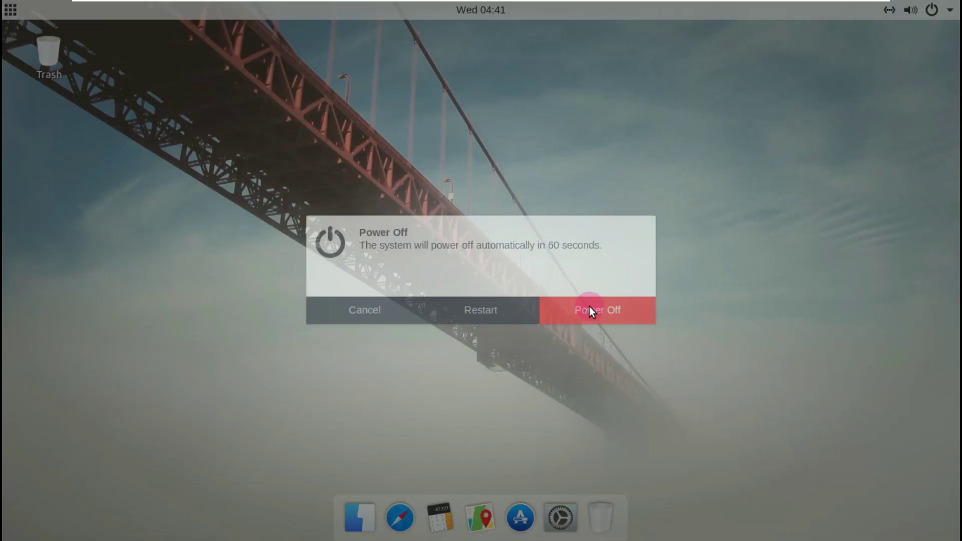